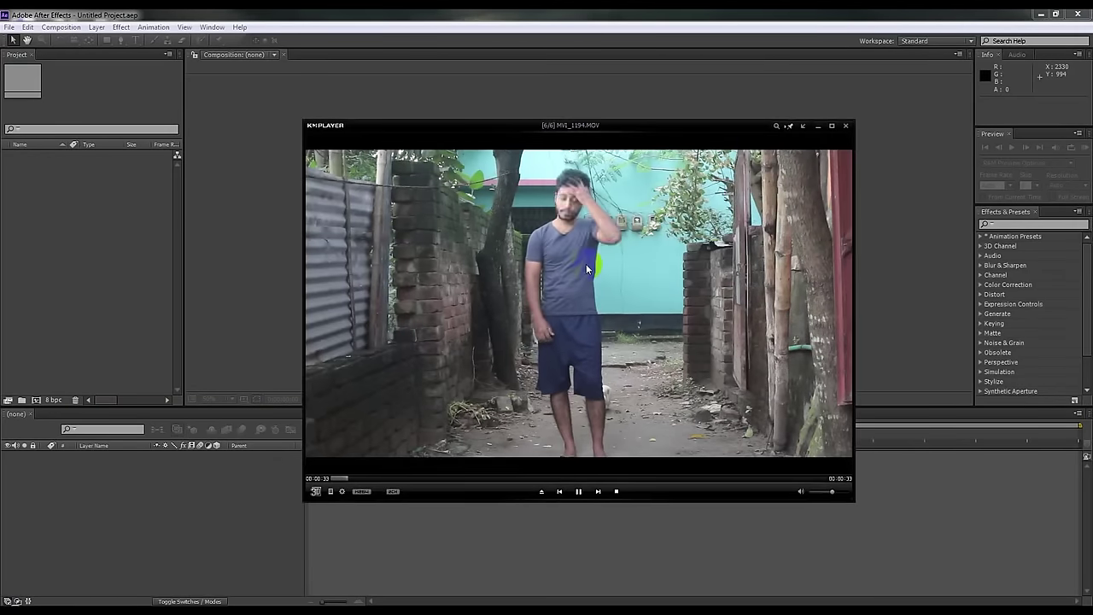
Watch MVI_1194.MOV in KMPlayer, skip ahead to about 29 seconds, then close the player.
scroll(591, 270, "down", 1)
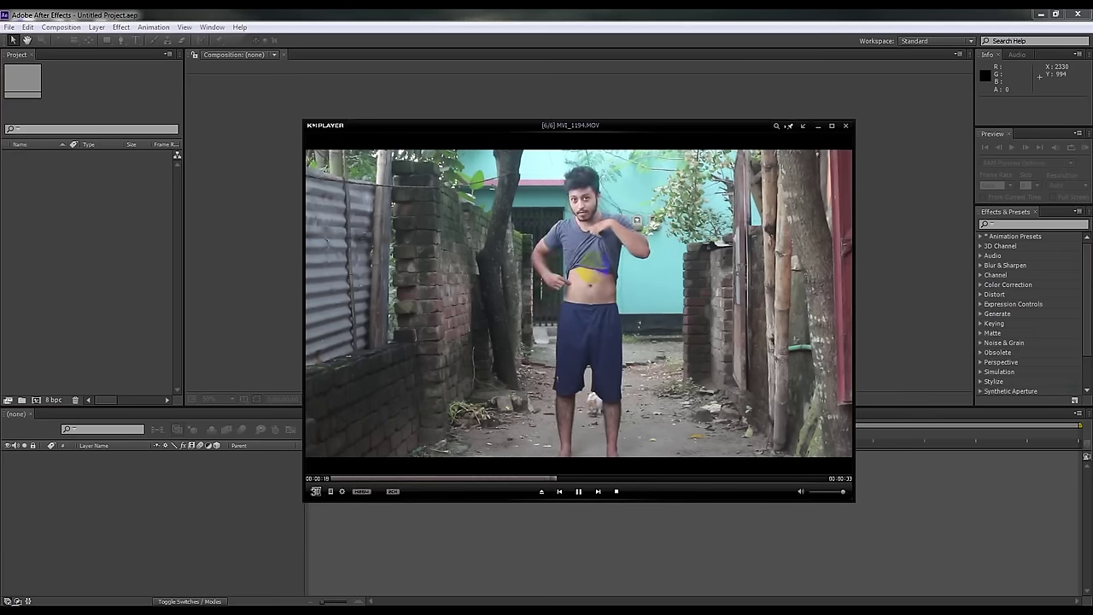
left_click(768, 480)
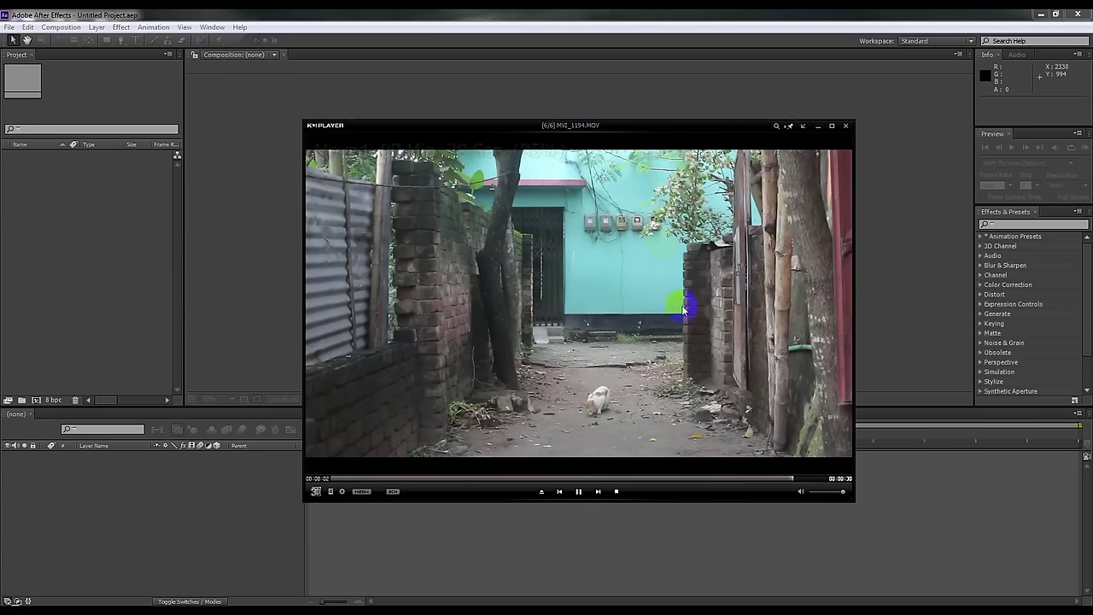
left_click(847, 127)
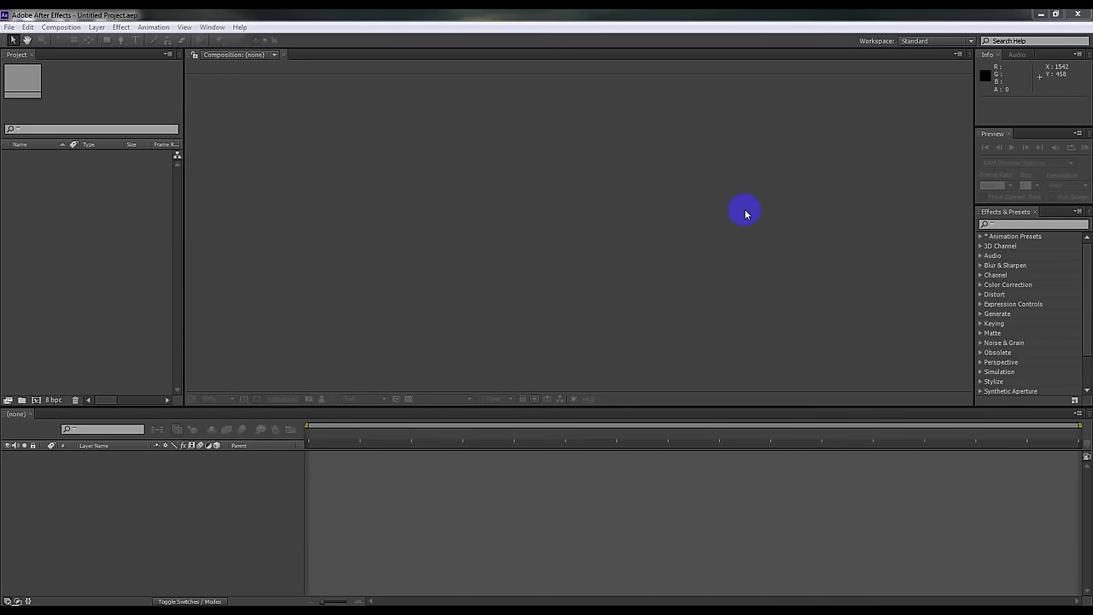
Import MVI_1194.MOV, build a 1920x1080, 29.97 fps composition from it, and scrub to preview.
left_click_drag(871, 376, 124, 305)
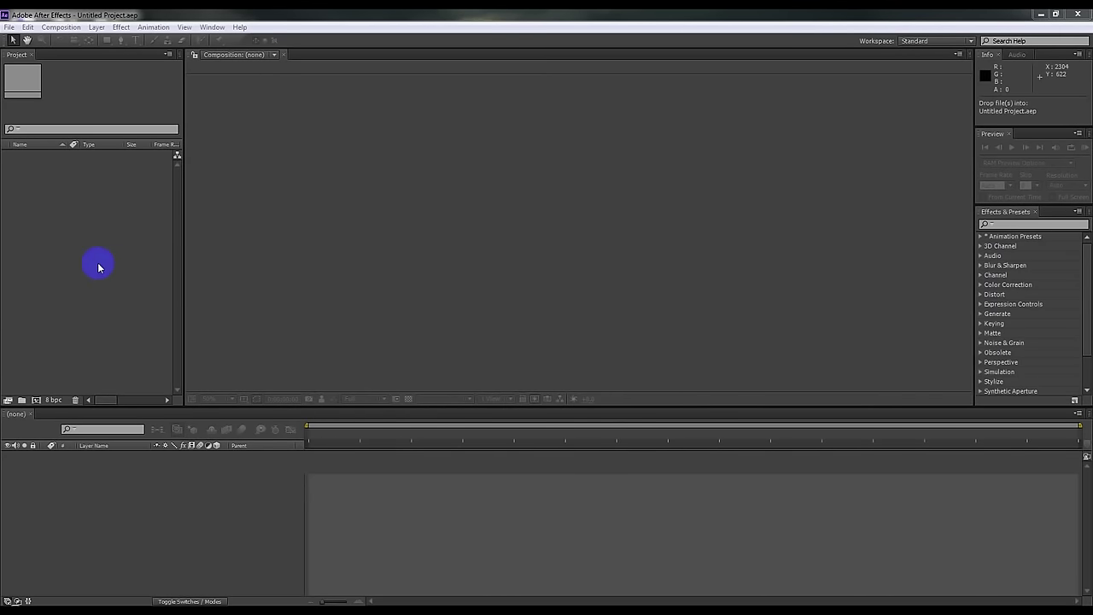
left_click_drag(98, 267, 98, 267)
mouse_move(43, 155)
left_mouse_down()
mouse_move(529, 498)
mouse_move(530, 259)
left_mouse_up()
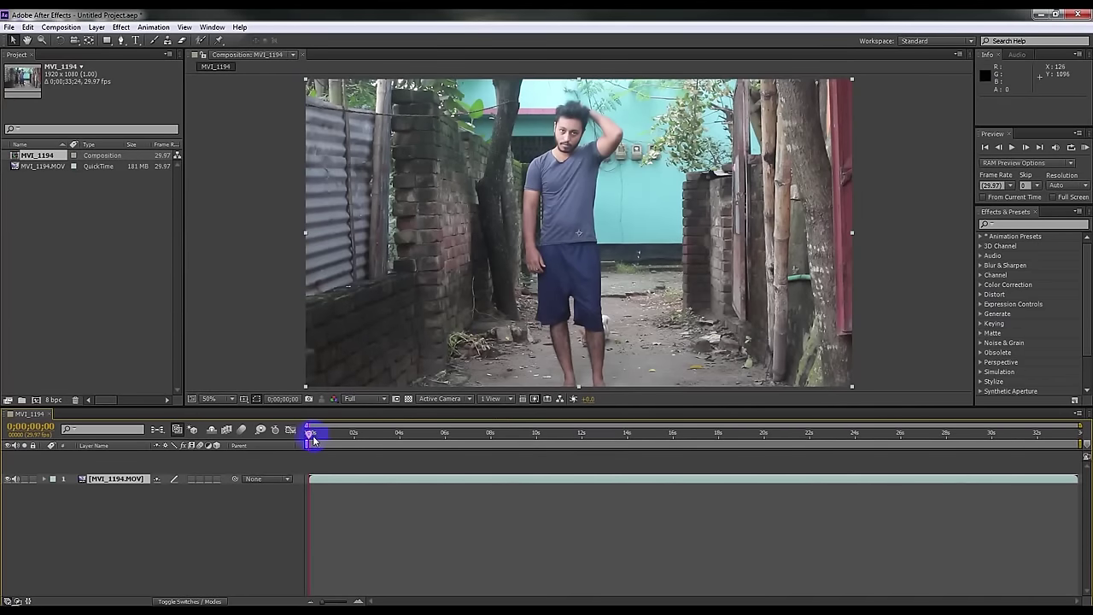
mouse_move(314, 438)
left_mouse_down()
mouse_move(479, 439)
mouse_move(884, 497)
mouse_move(768, 498)
mouse_move(786, 481)
left_mouse_up()
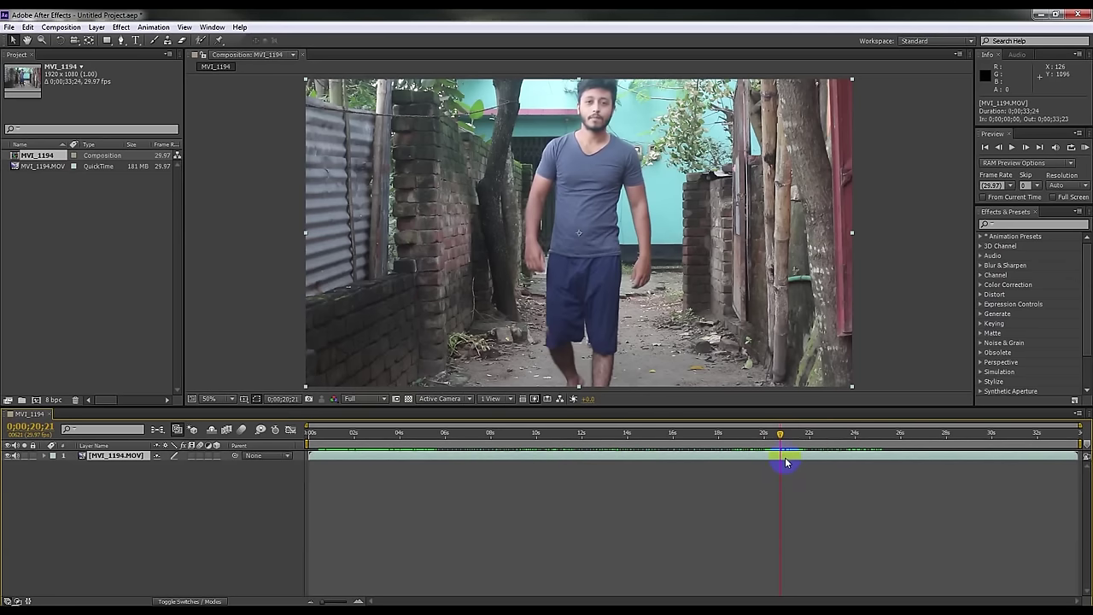
Split the clip at the current time and freeze the top layer on the empty-alley frame.
key("ctrl+shift+d")
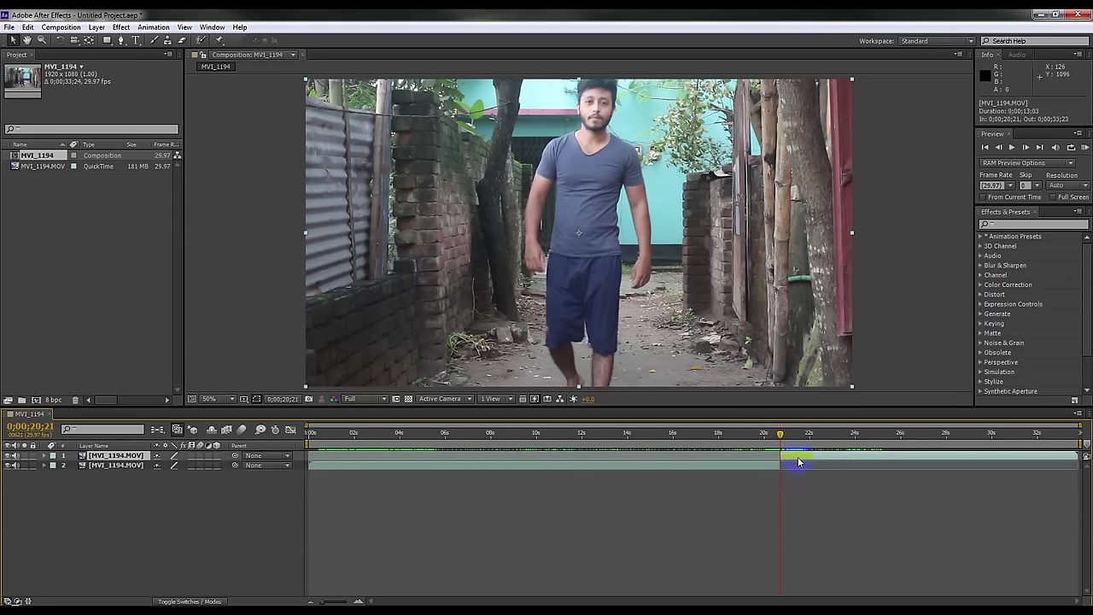
left_click_drag(805, 461, 558, 460)
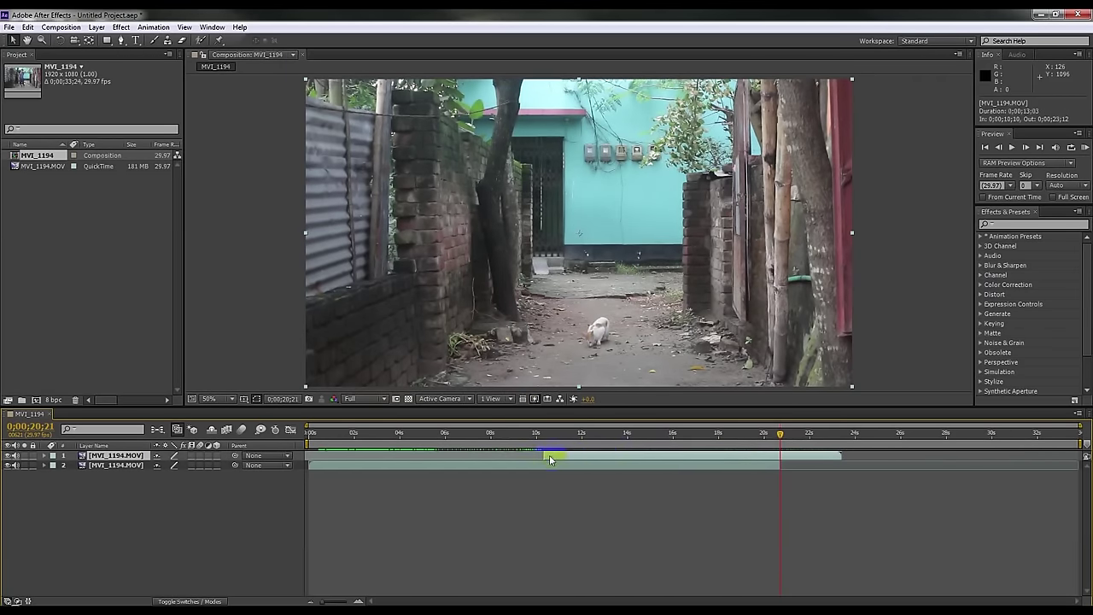
left_click_drag(549, 455, 765, 455)
right_click(791, 457)
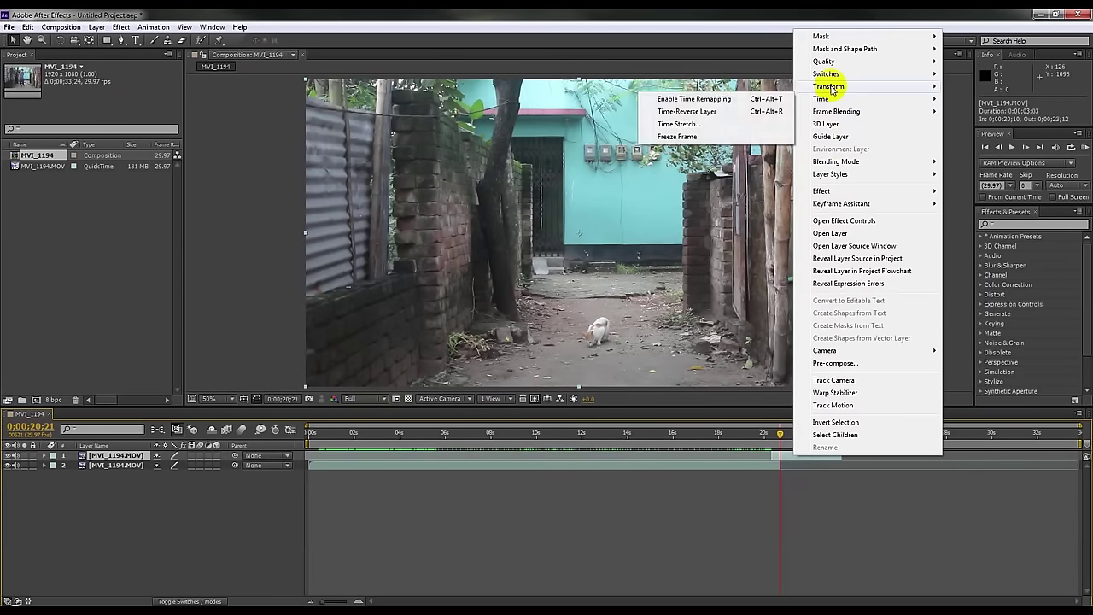
mouse_move(816, 87)
mouse_move(844, 102)
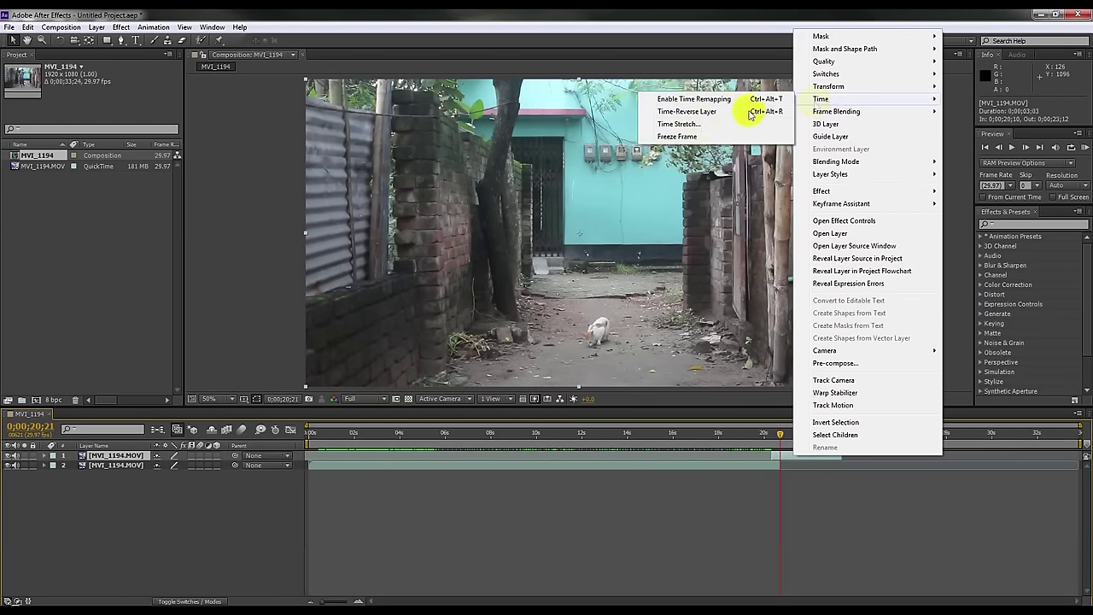
left_click(675, 137)
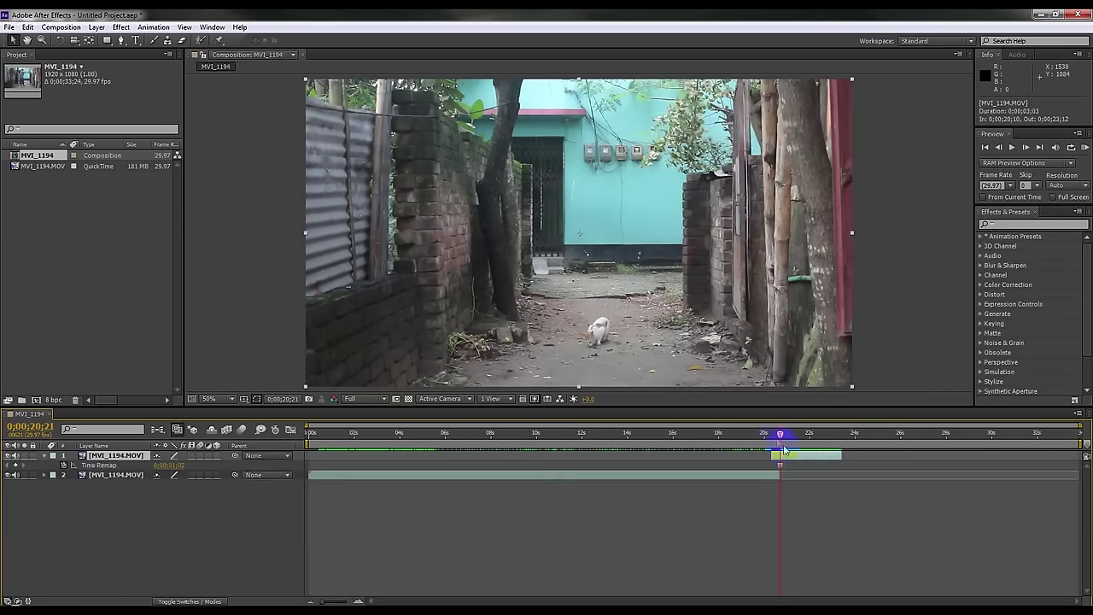
Move the frozen layer to start near 0 seconds and stretch it to about 0;00;20;20.
left_click_drag(794, 464, 410, 462)
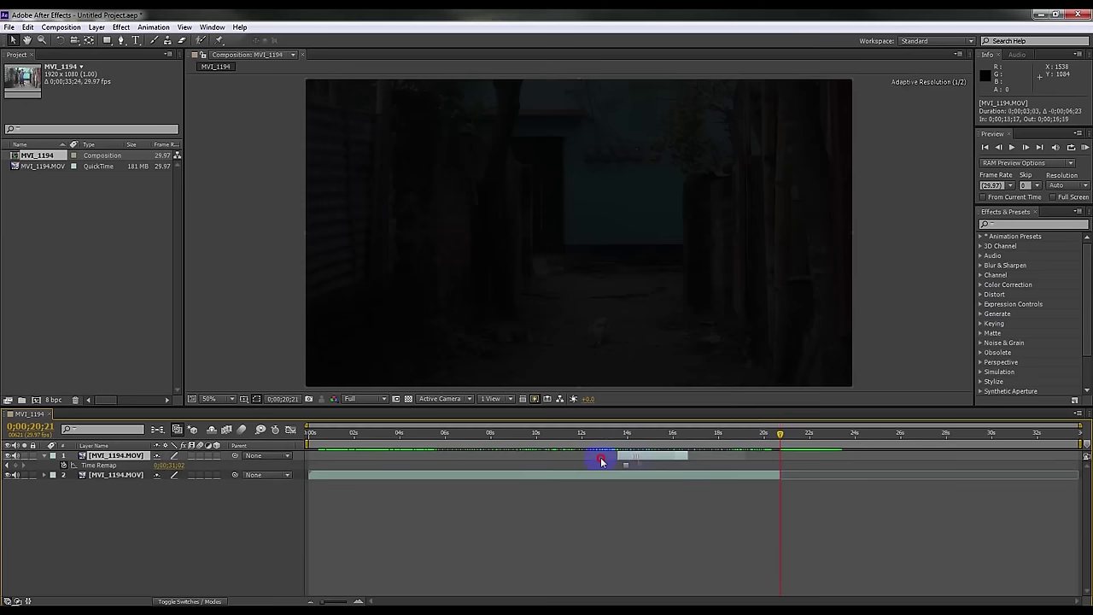
left_click_drag(410, 462, 333, 466)
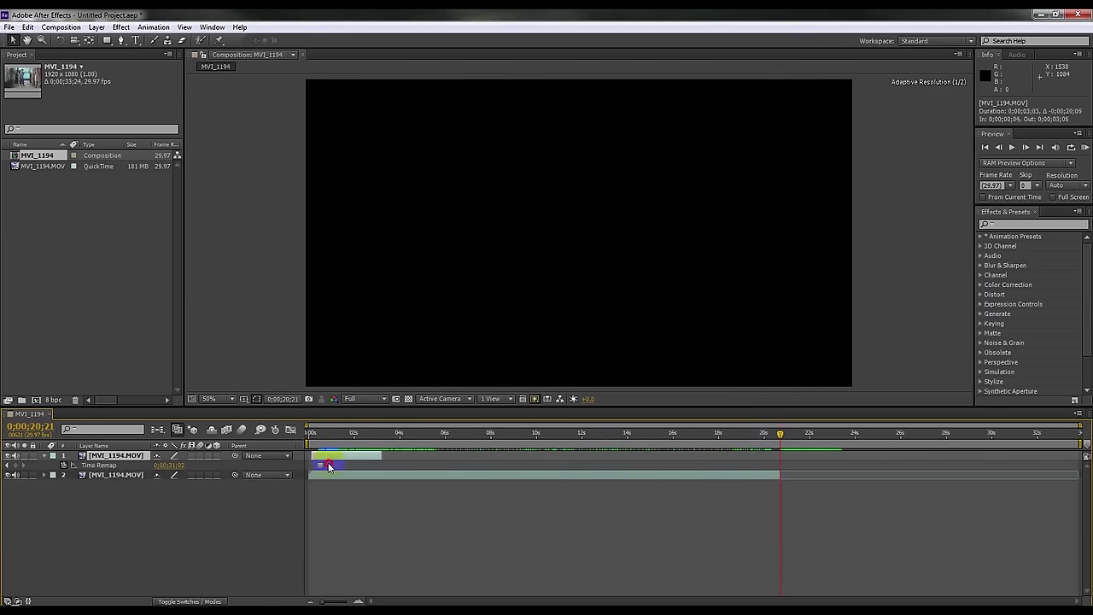
left_click_drag(327, 467, 782, 458)
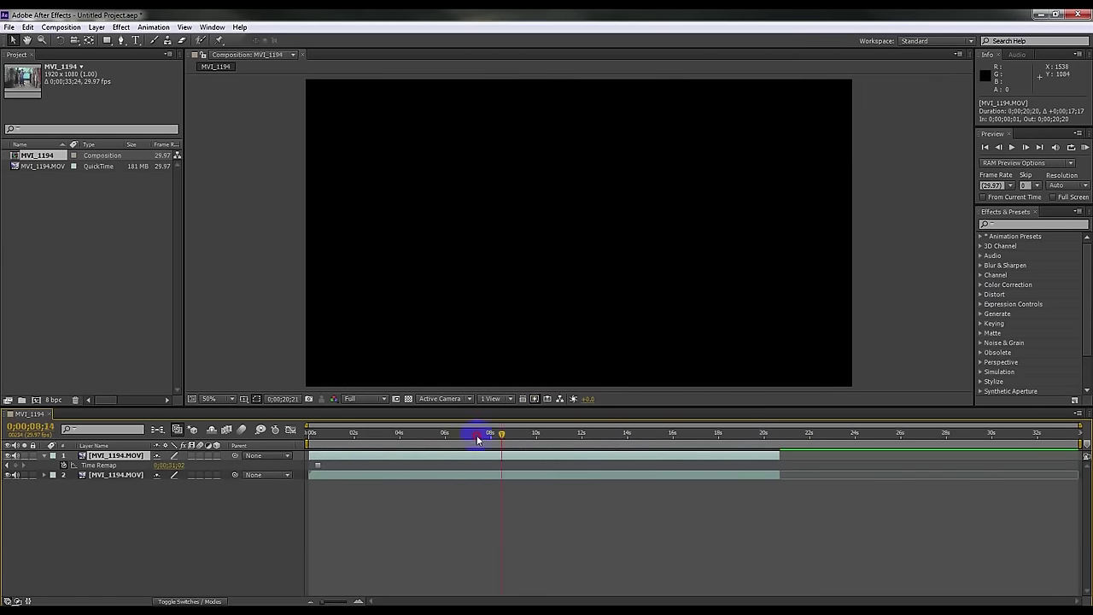
left_click_drag(479, 440, 407, 434)
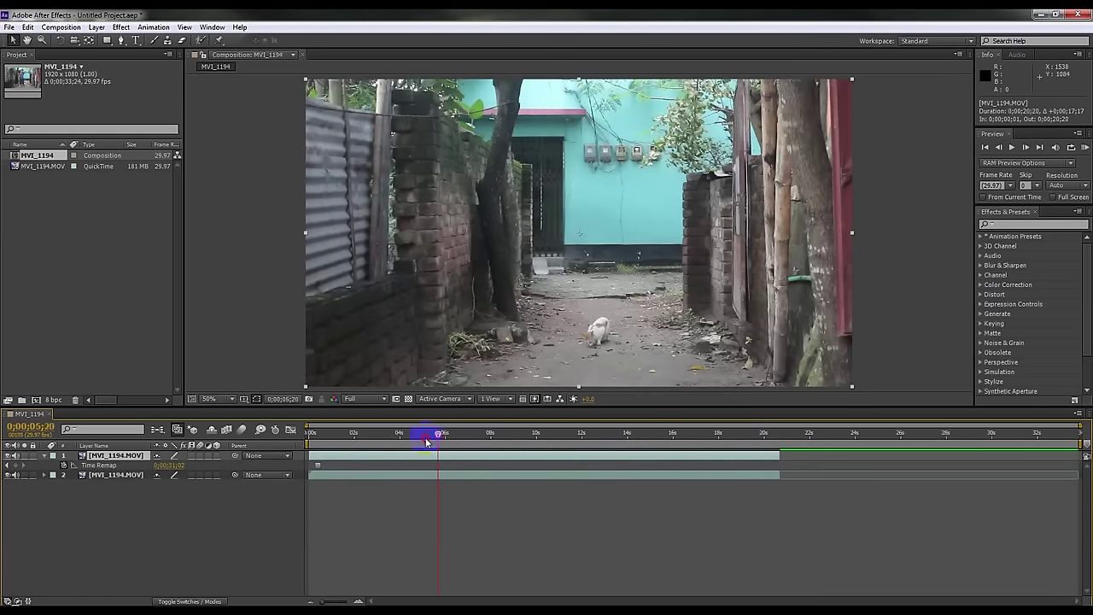
Hide the frozen layer, split it at the current time, and delete the earlier piece.
left_click(45, 457)
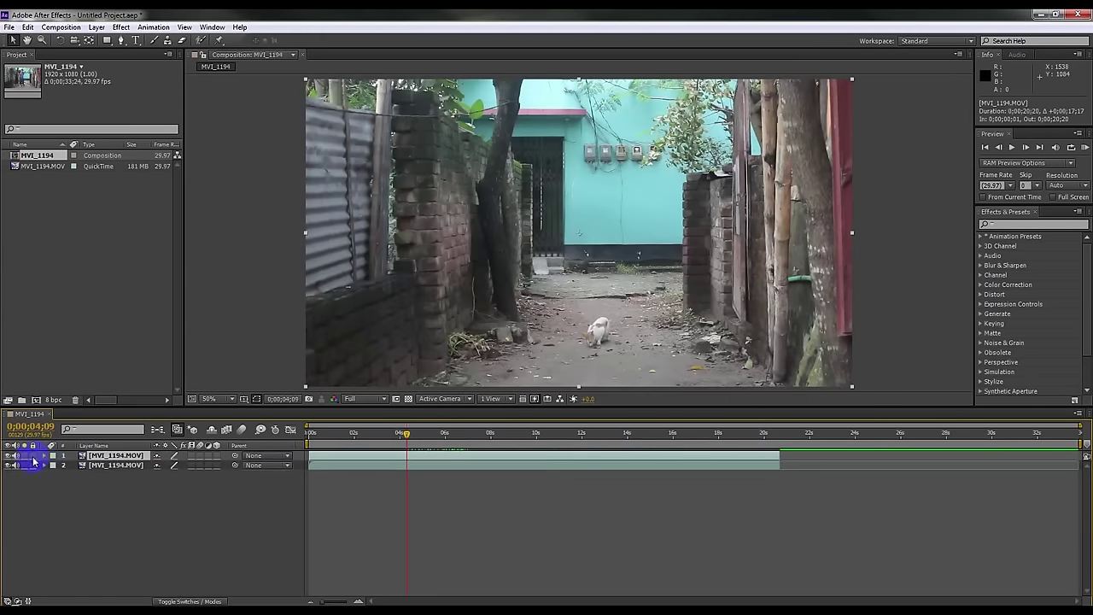
left_click(10, 457)
mouse_move(406, 434)
left_mouse_down()
mouse_move(485, 434)
mouse_move(475, 453)
left_mouse_up()
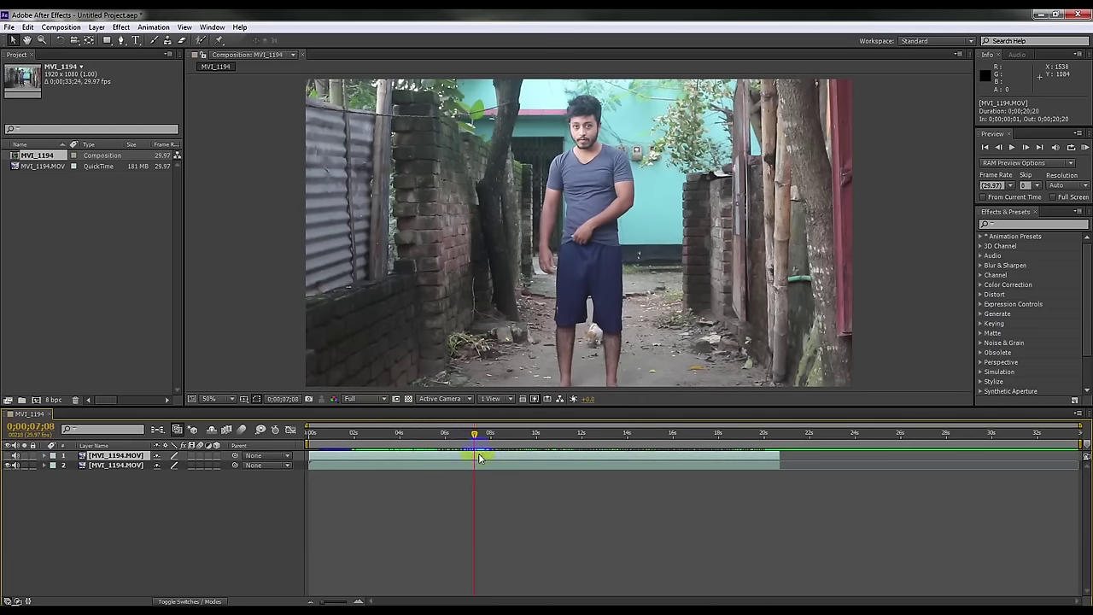
key("ctrl+shift+d")
left_click(455, 466)
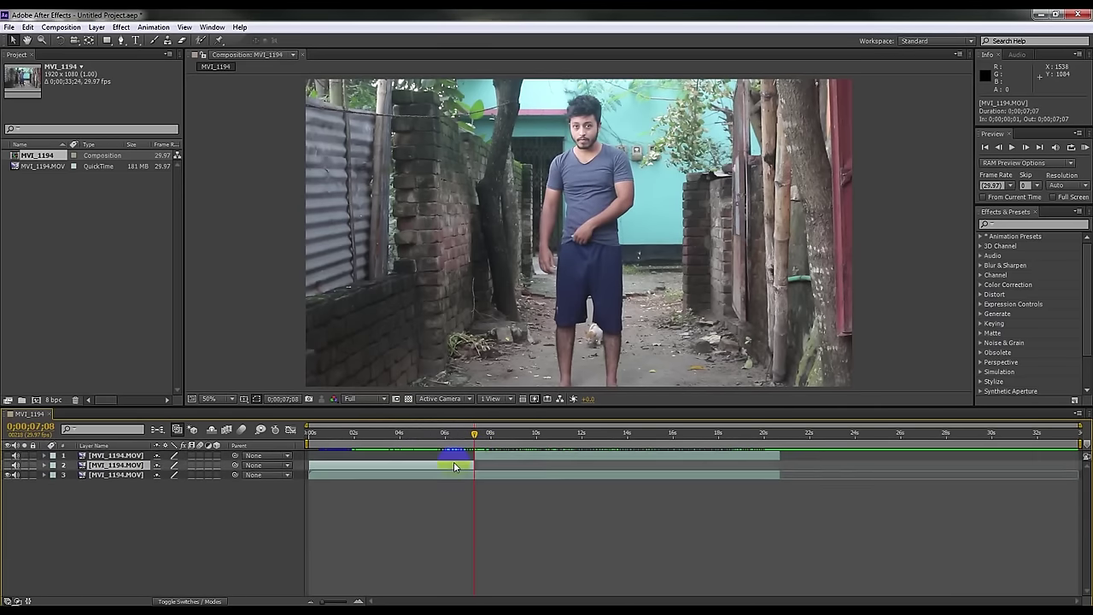
key("Delete")
Show the frozen alley layer again and set the time to 0;00;07;08.
mouse_move(432, 435)
left_mouse_down()
mouse_move(418, 440)
mouse_move(486, 446)
left_mouse_up()
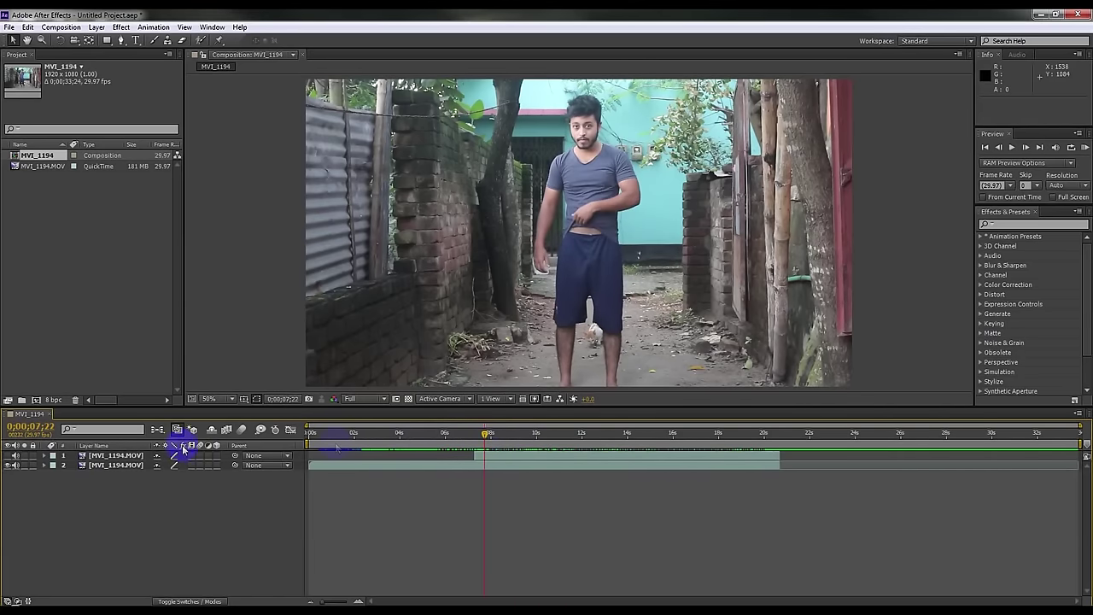
left_click(9, 456)
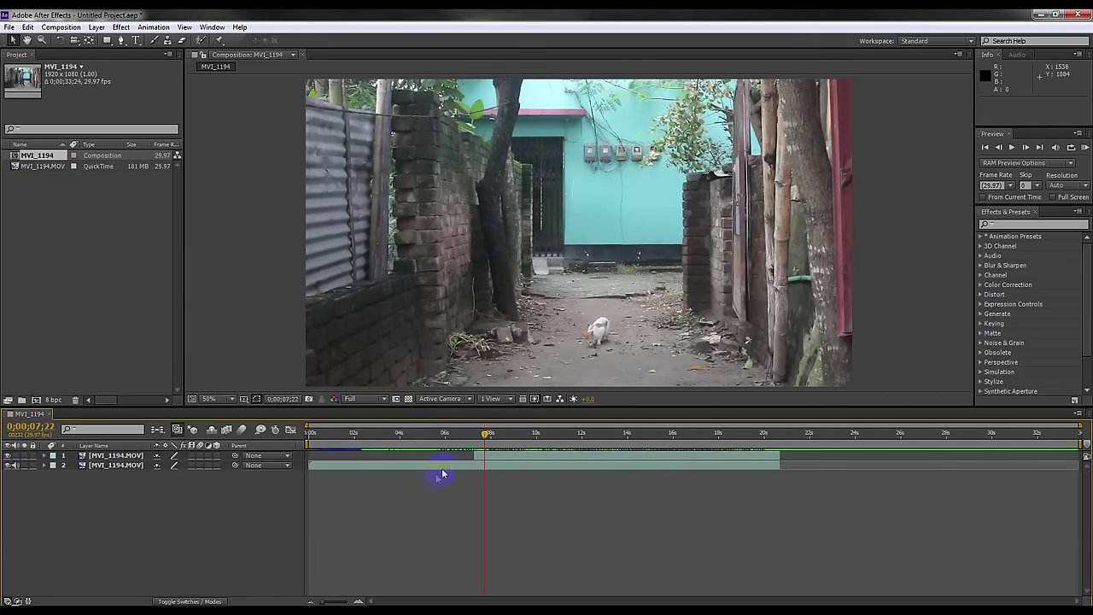
mouse_move(481, 439)
left_mouse_down()
mouse_move(471, 439)
mouse_move(483, 442)
left_mouse_up()
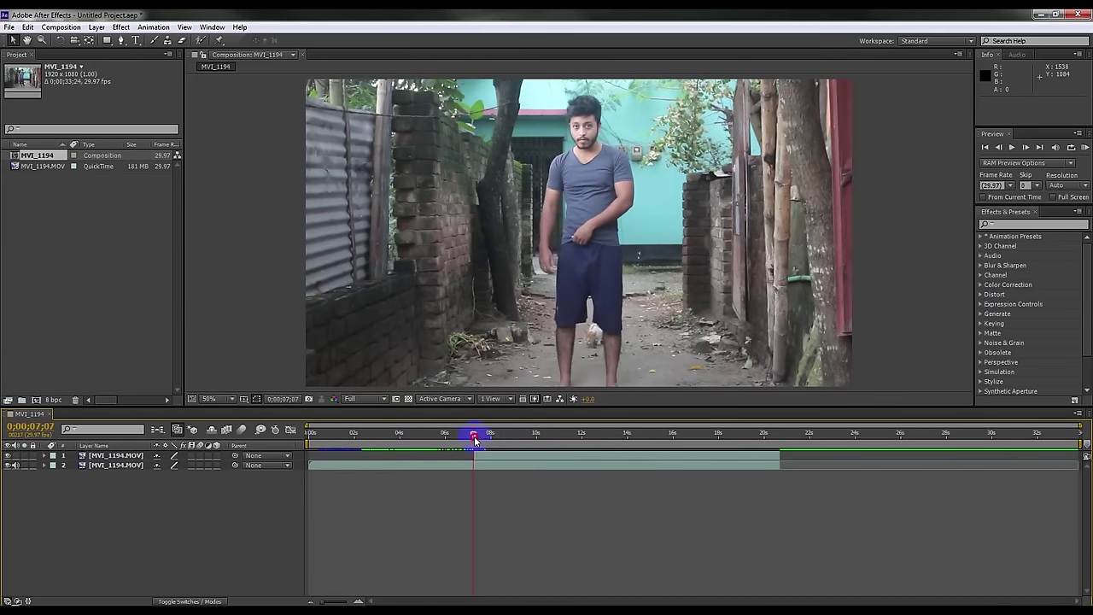
left_click_drag(499, 440, 476, 443)
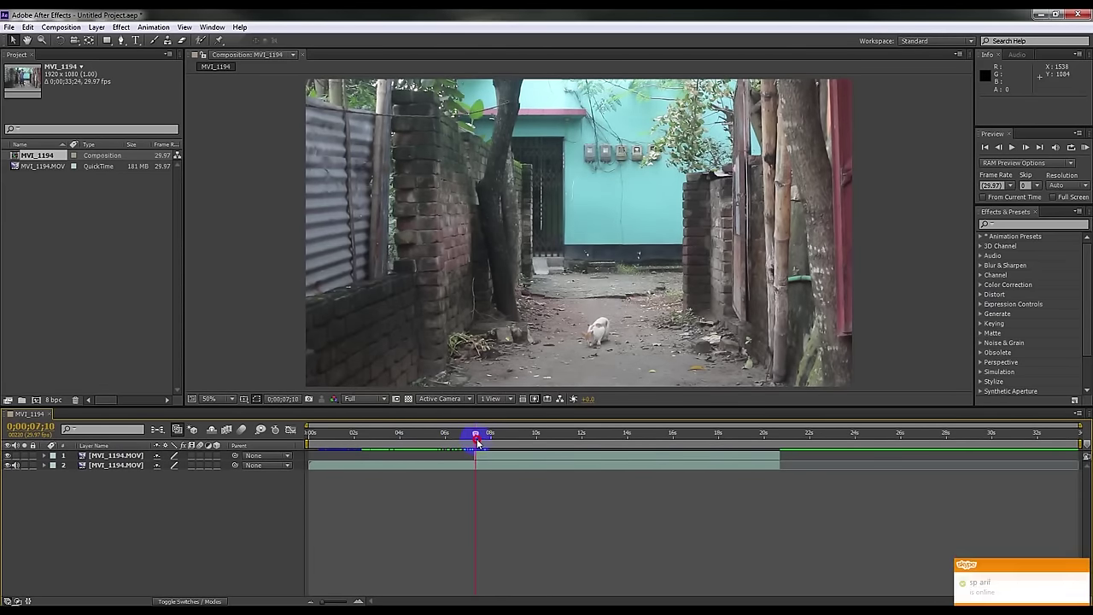
left_click(120, 40)
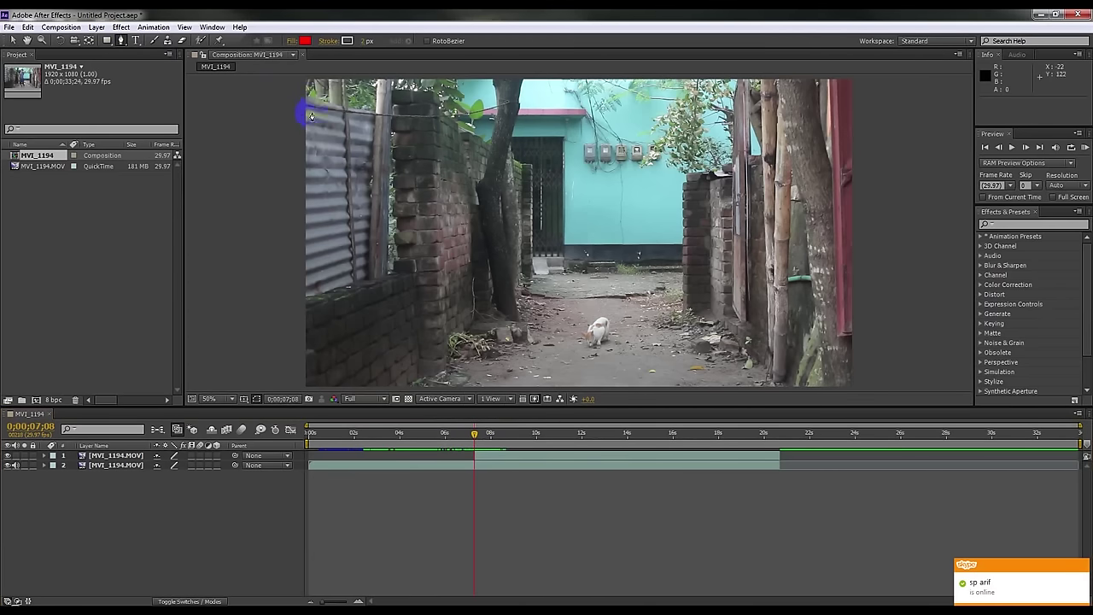
Lower the top layer's opacity to 26% so the footage below shows through.
left_click(487, 453)
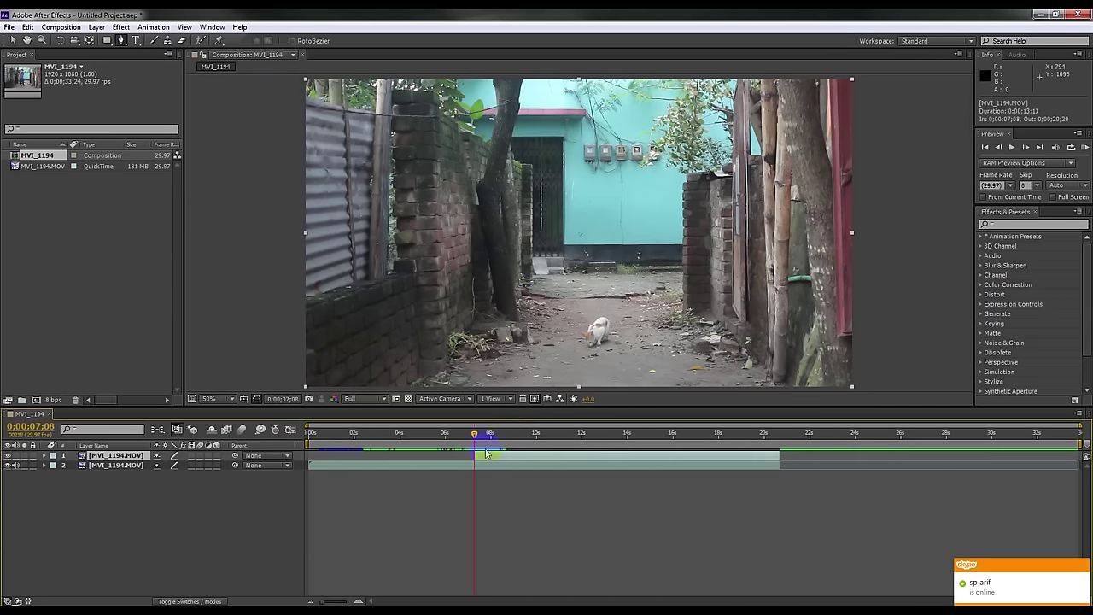
left_click_drag(475, 440, 485, 441)
key("ctrl+alt+t")
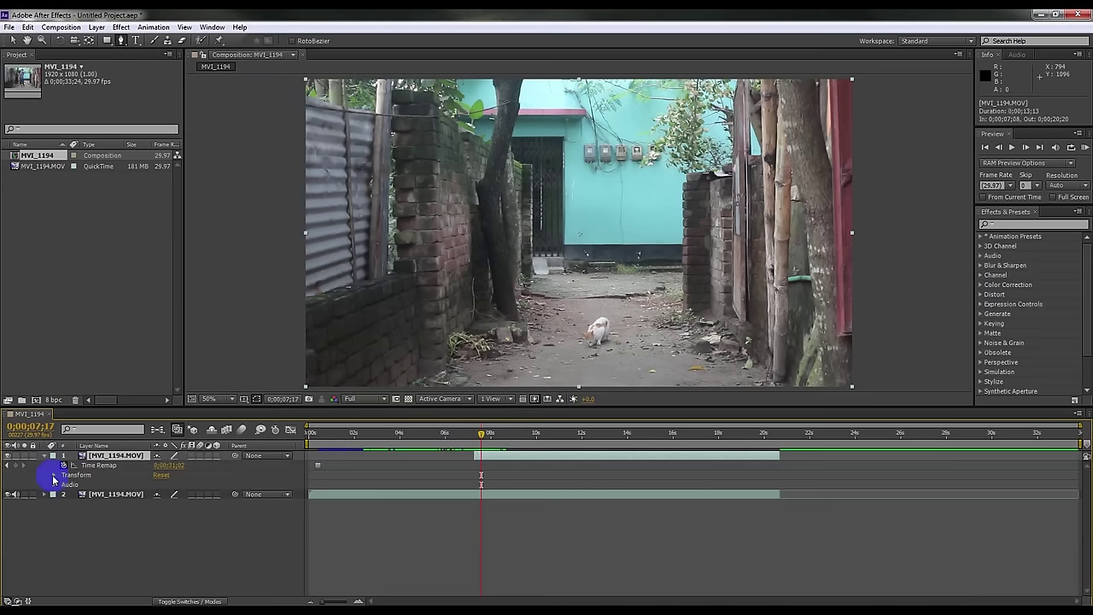
left_click(53, 475)
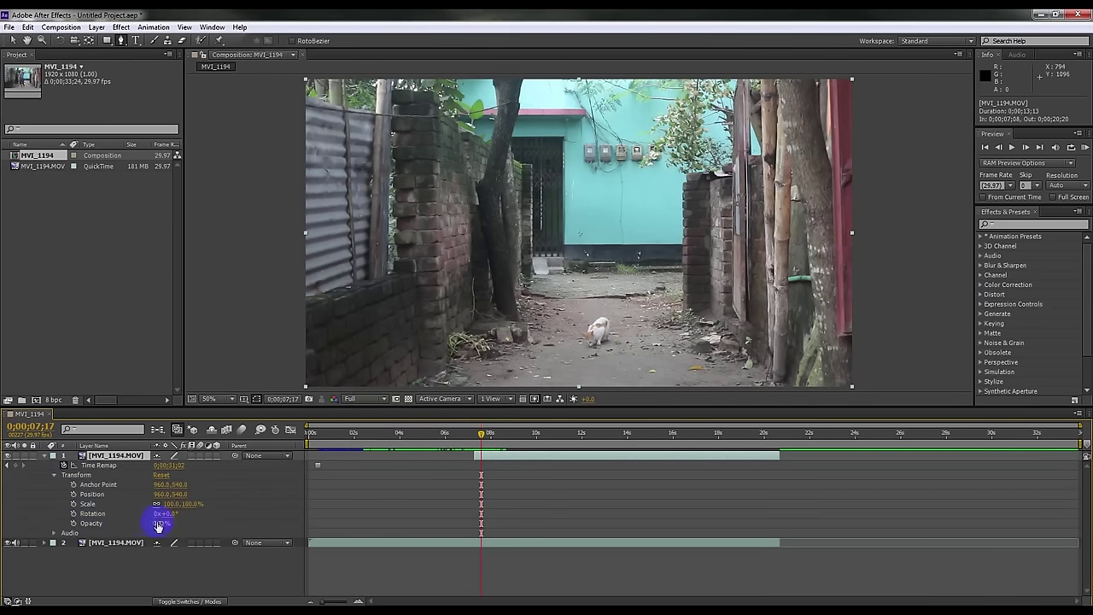
left_click_drag(158, 526, 115, 524)
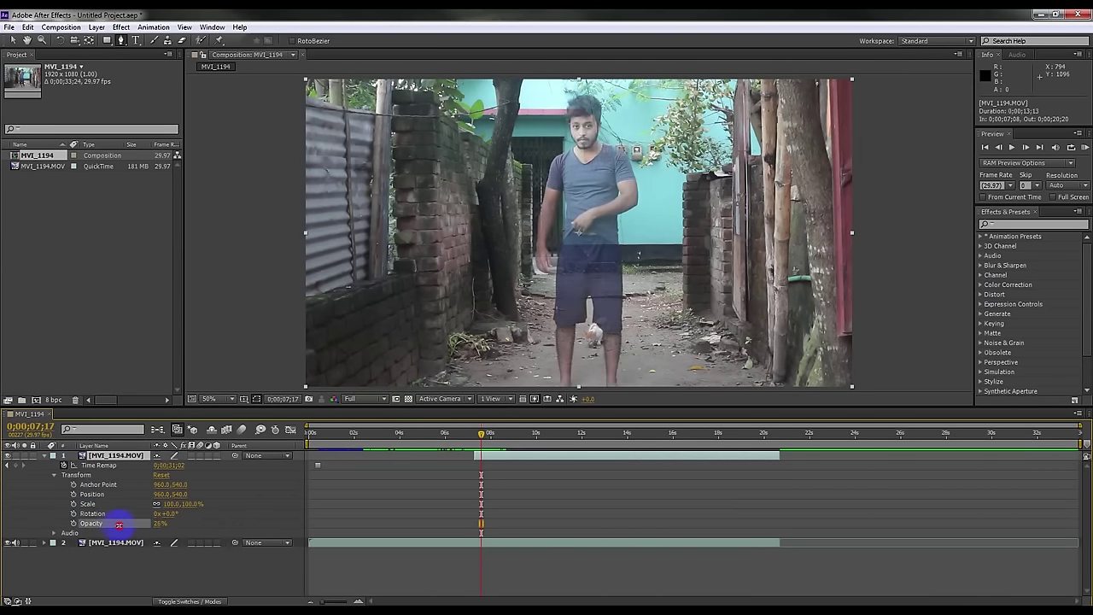
scroll(586, 247, "up", 4)
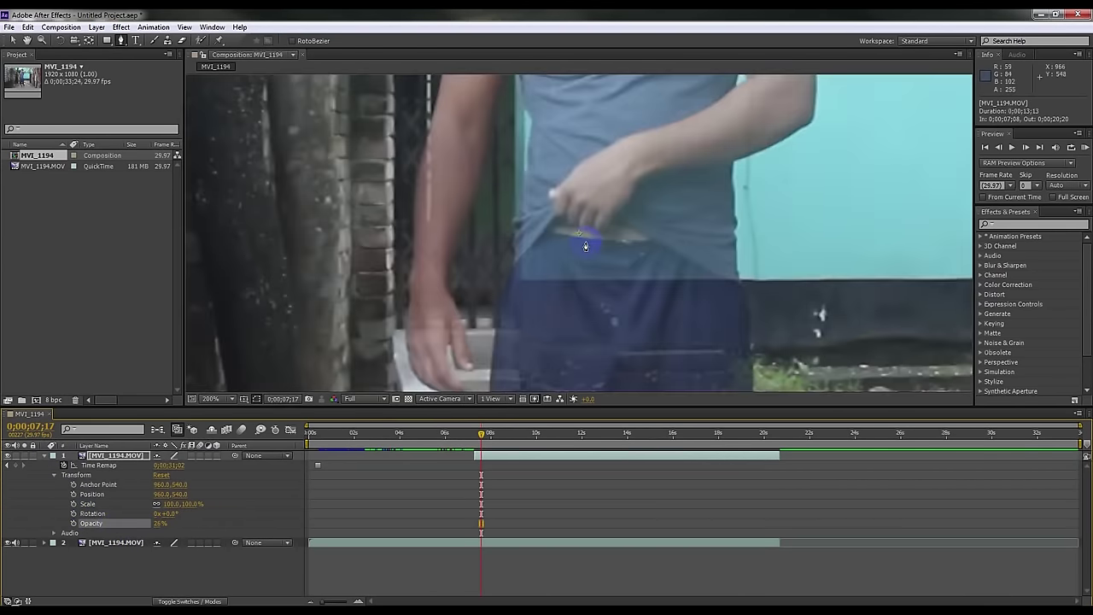
scroll(586, 247, "up", 2)
Step frame by frame to 0;00;07;15 and place the first mask point on the shirt.
left_click_drag(481, 438, 477, 437)
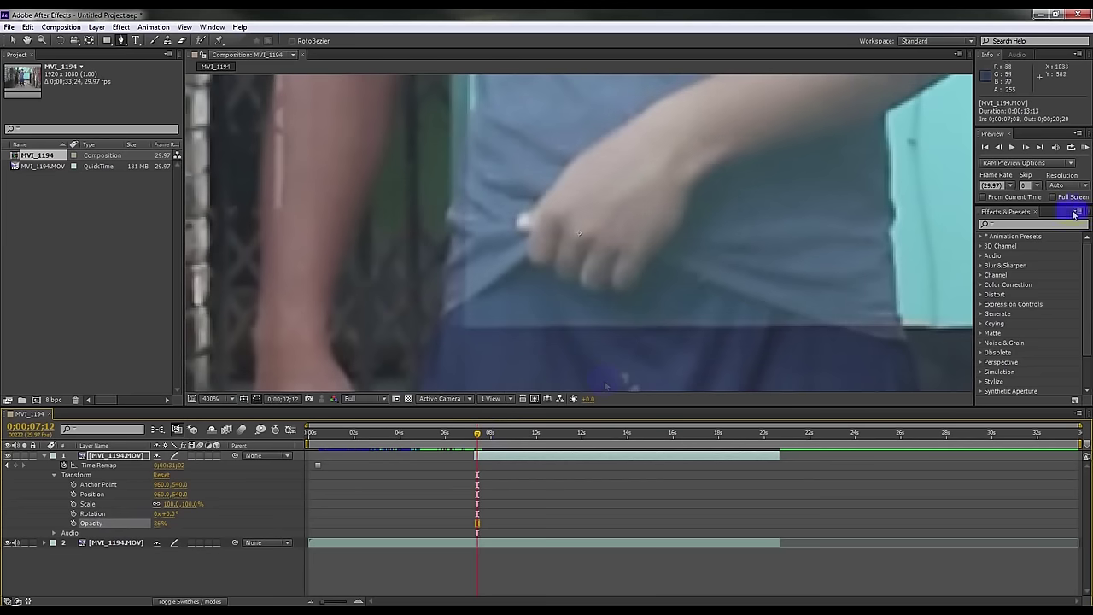
left_click(1042, 148)
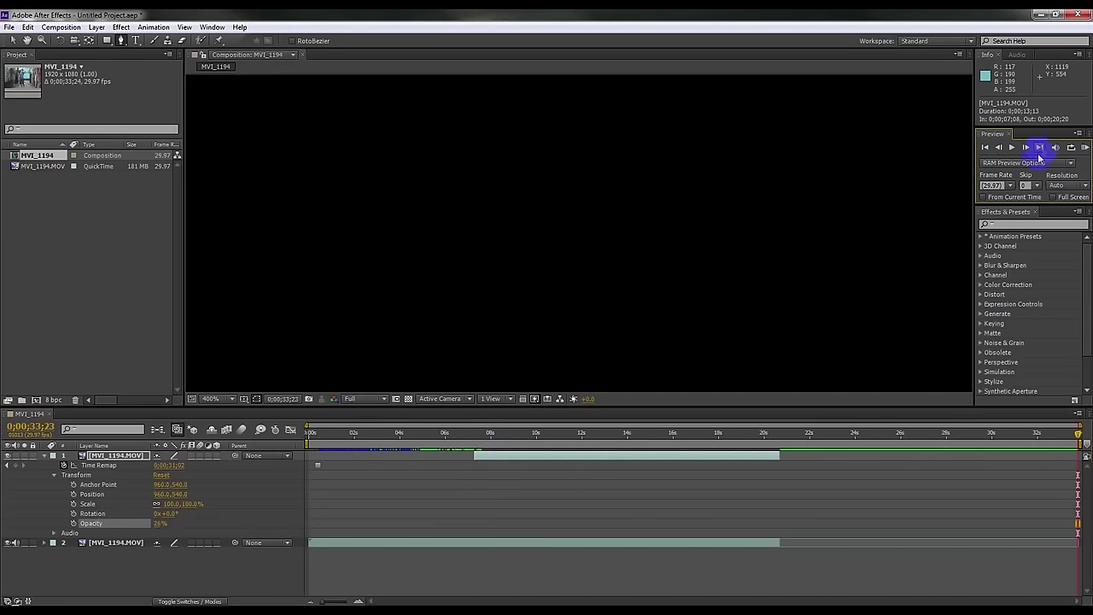
left_click(482, 440)
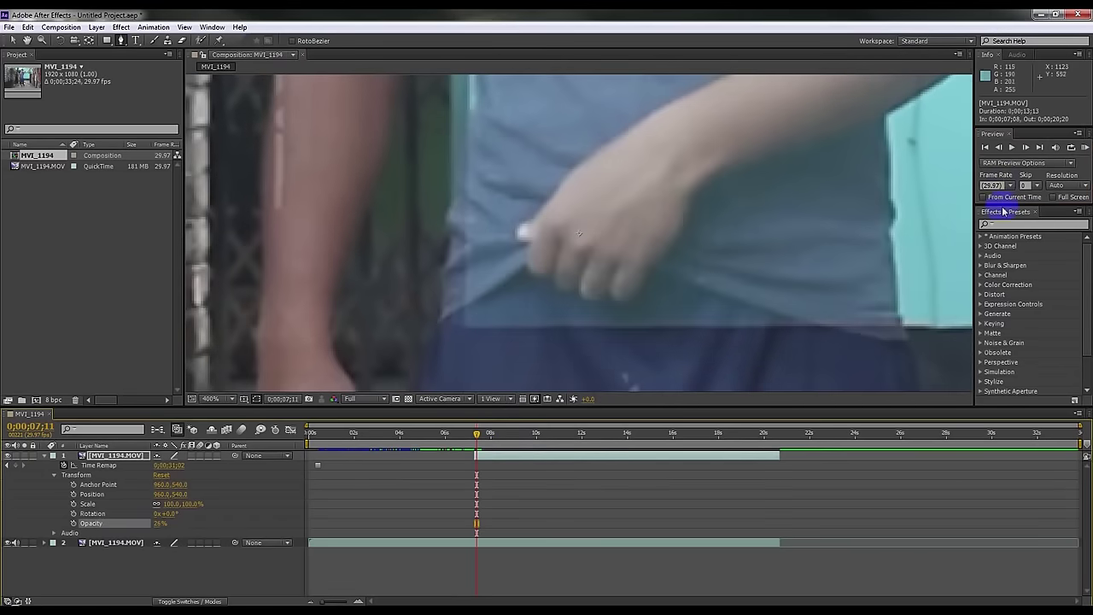
left_click(1027, 149)
left_click(1027, 149)
left_click(1027, 148)
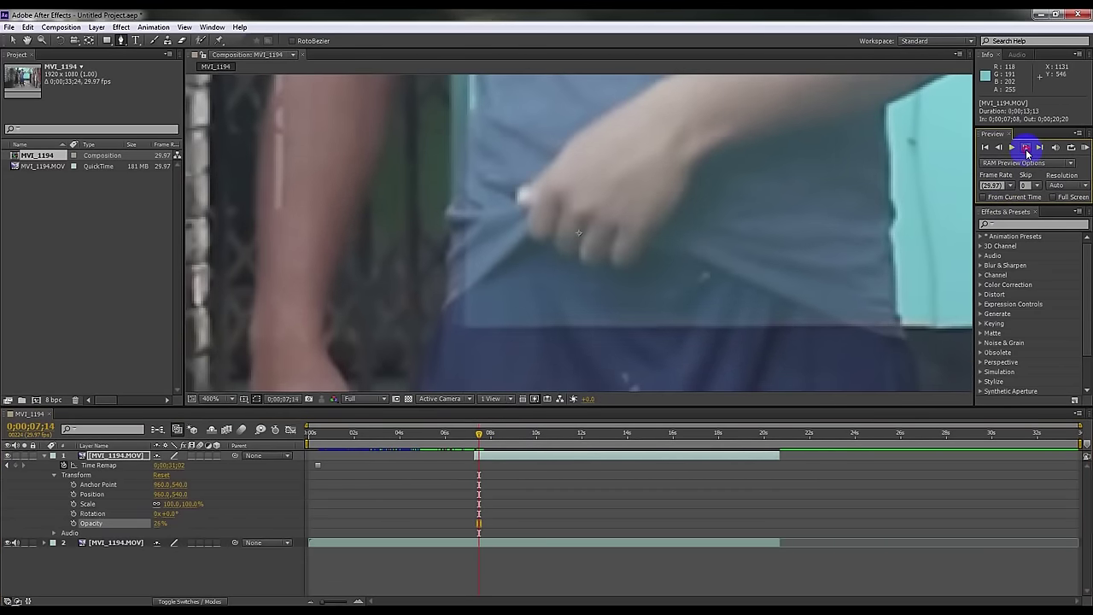
left_click(1027, 149)
left_click(1026, 150)
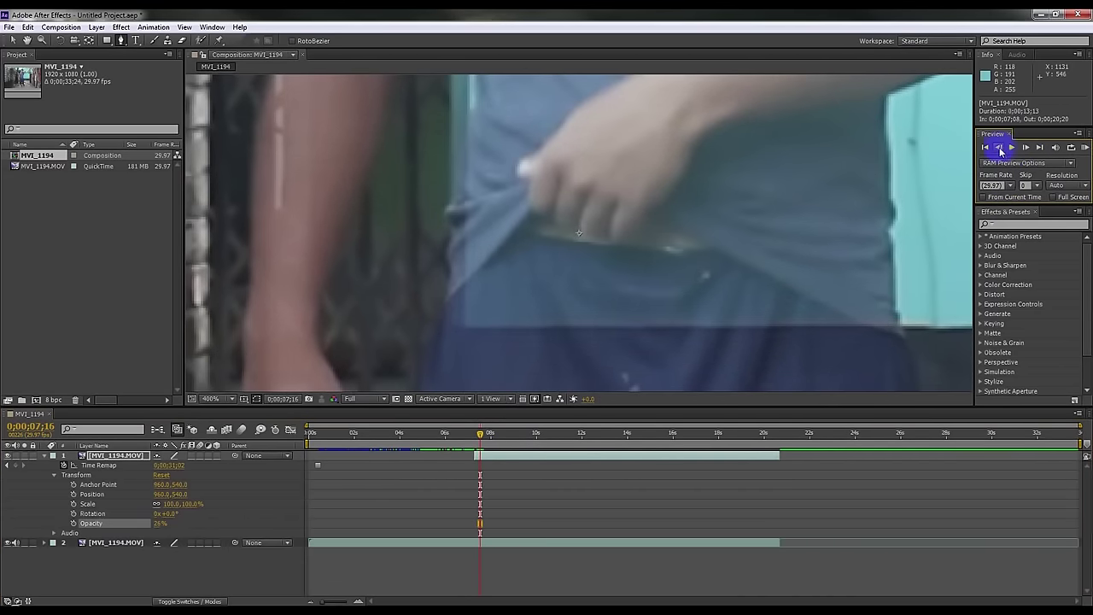
left_click(999, 148)
left_click(674, 278)
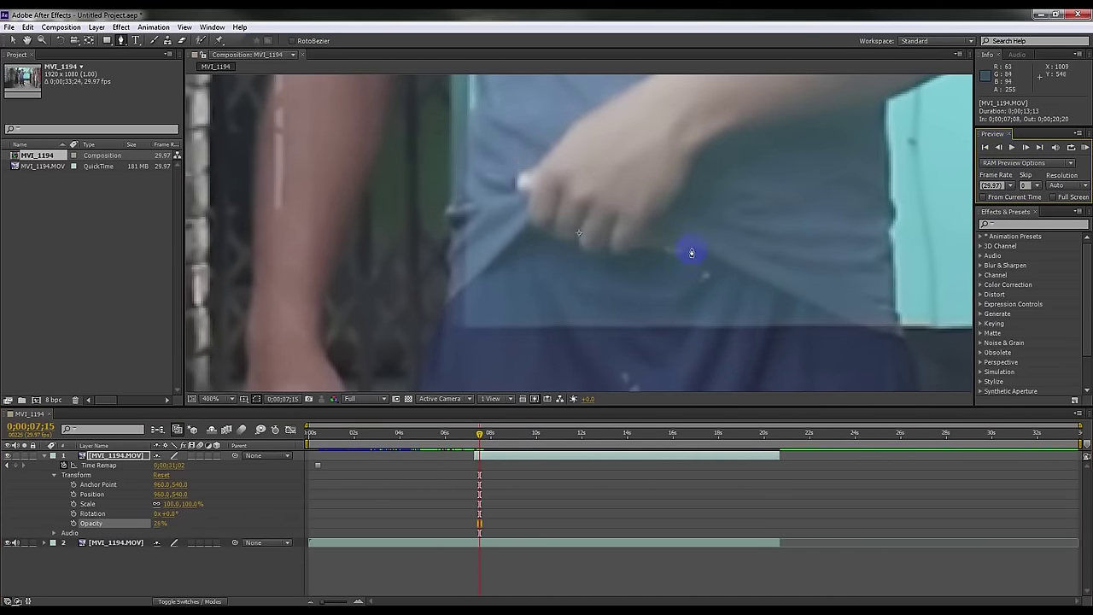
left_click(692, 248)
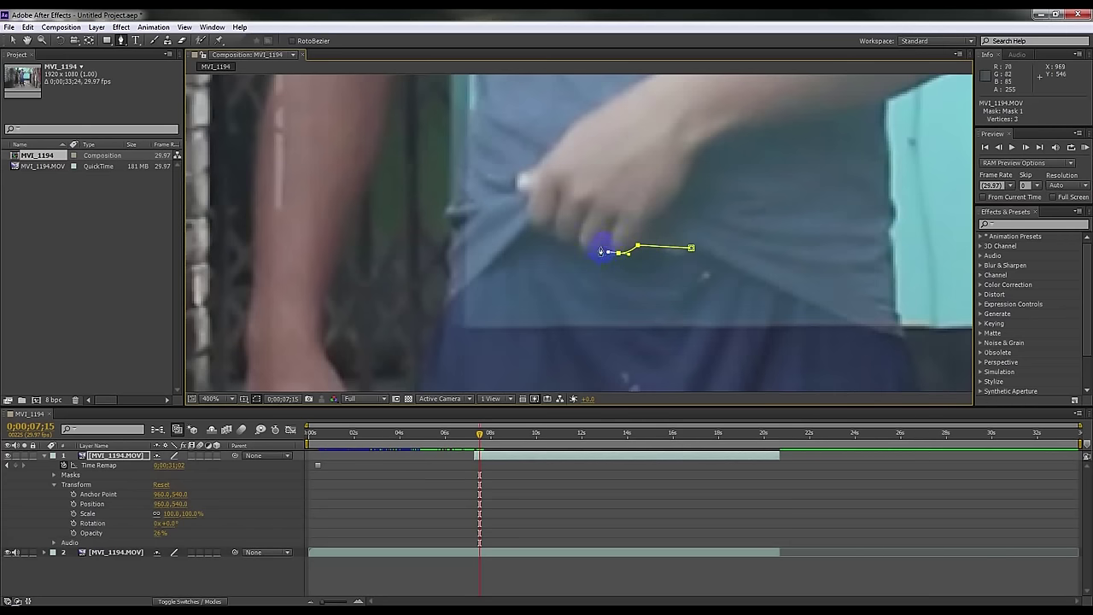
Continue the Pen mask along the left part of the tear, adding a curved point.
scroll(601, 248, "up", 1)
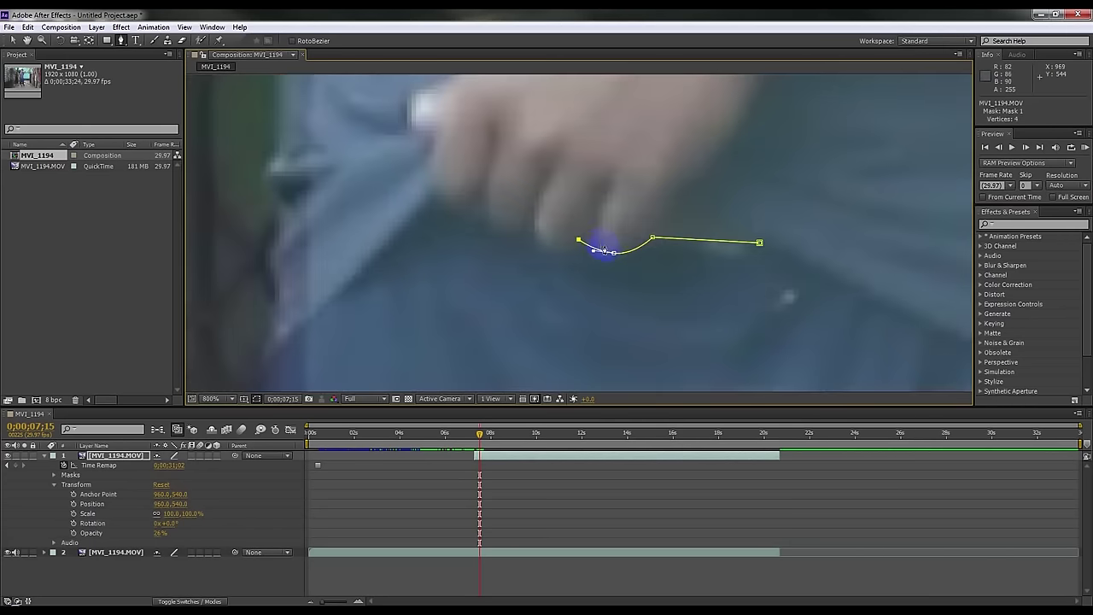
key("ctrl+z")
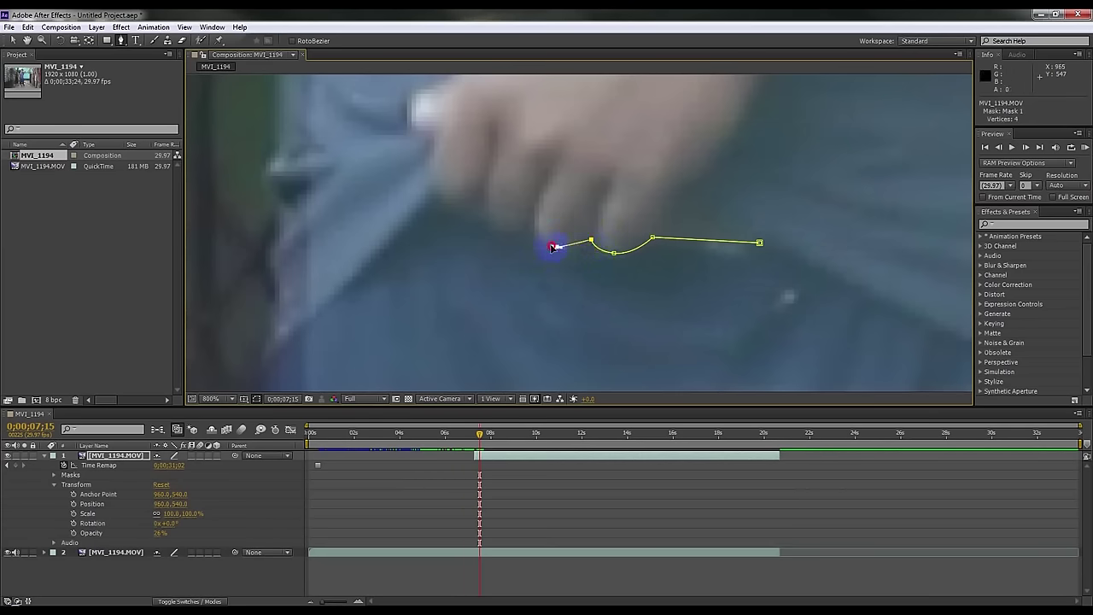
left_click(530, 226)
left_click_drag(491, 229, 469, 189)
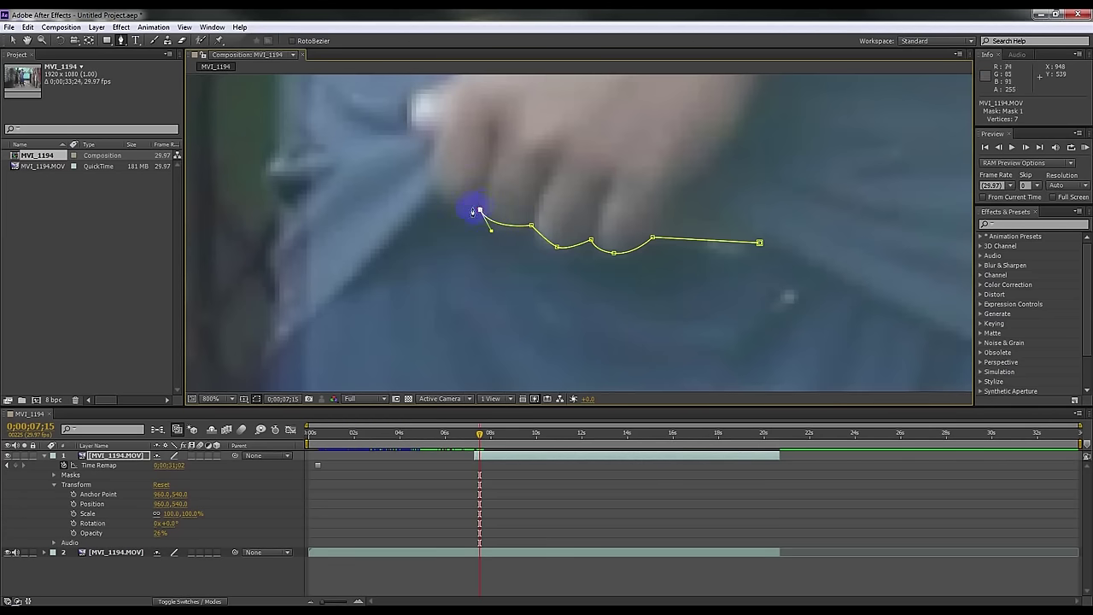
left_click(435, 195)
key("ctrl+z")
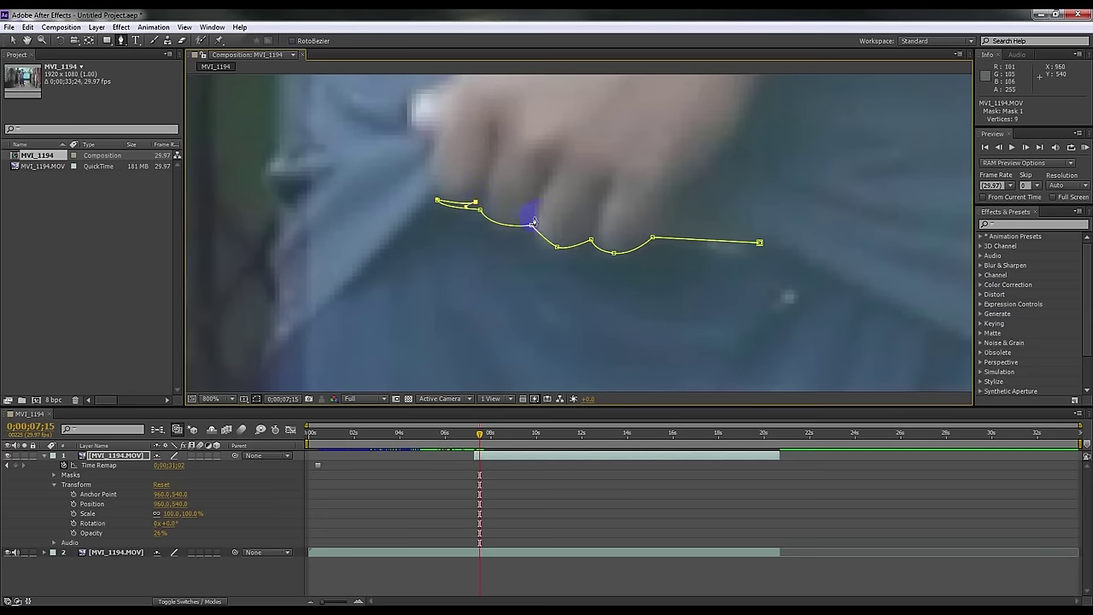
Add curved points along the fingers and shirt fold, close Mask 1, and show the layer's masks.
left_click_drag(532, 220, 563, 206)
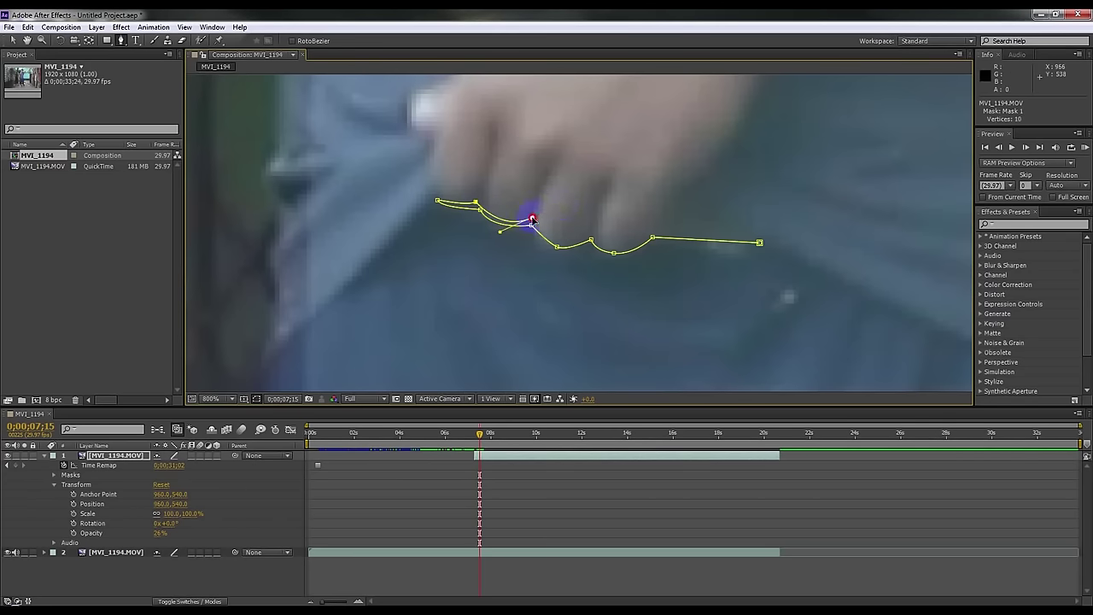
left_click_drag(592, 236, 634, 205)
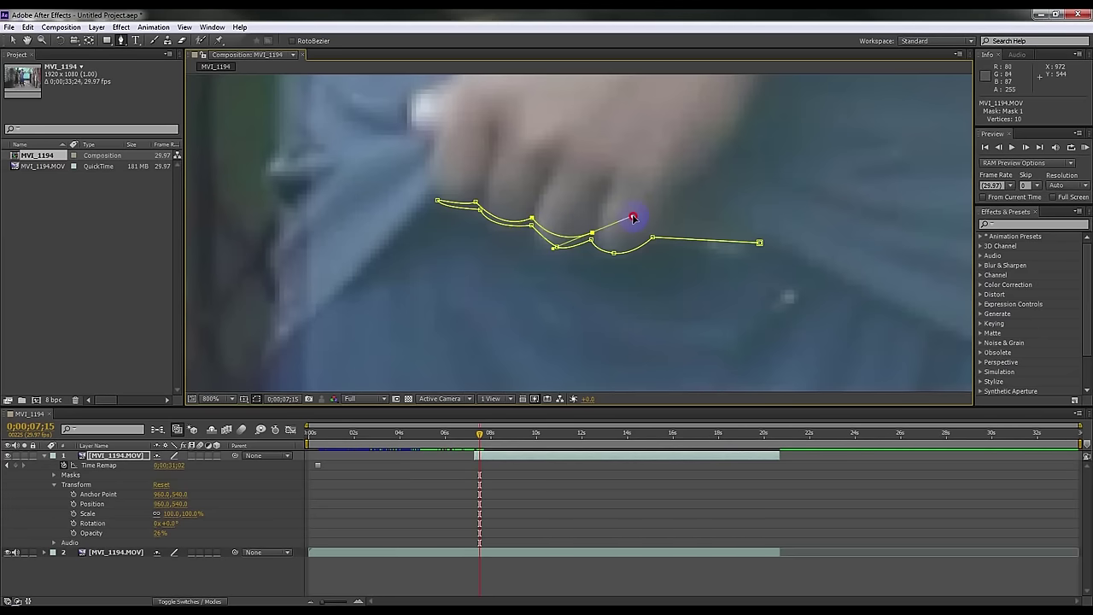
mouse_move(633, 205)
left_mouse_down()
mouse_move(591, 232)
mouse_move(699, 187)
left_mouse_up()
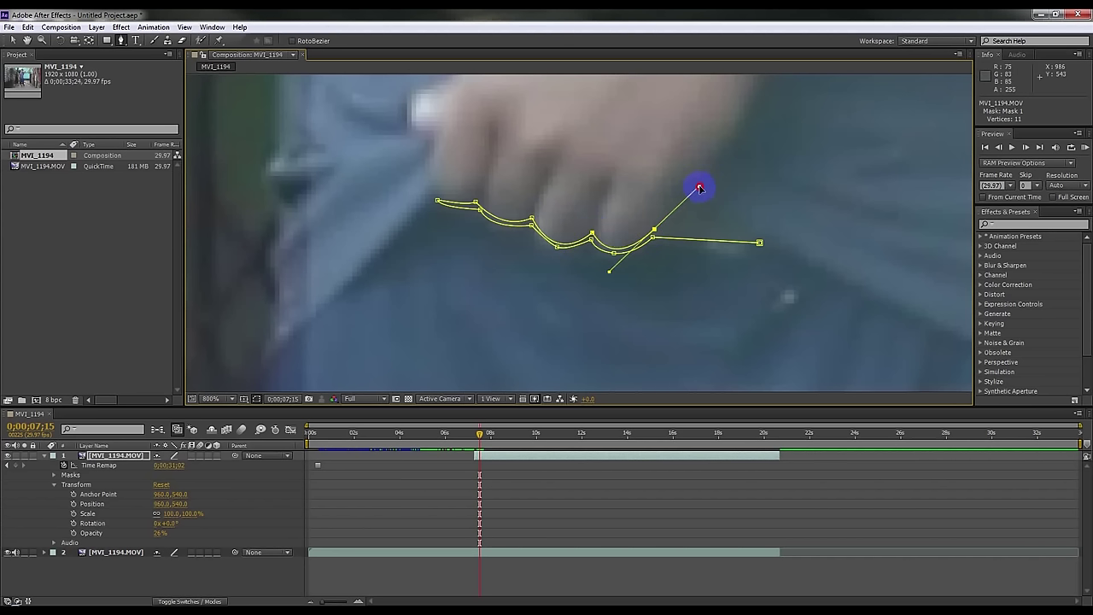
left_click_drag(698, 187, 654, 229)
left_click(677, 197)
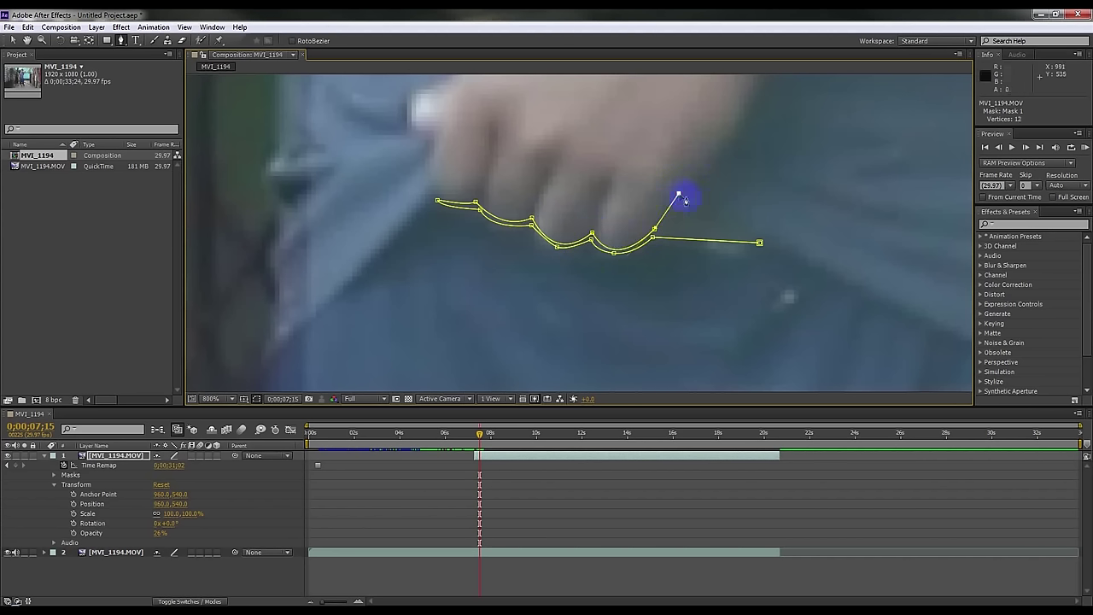
left_click(759, 244)
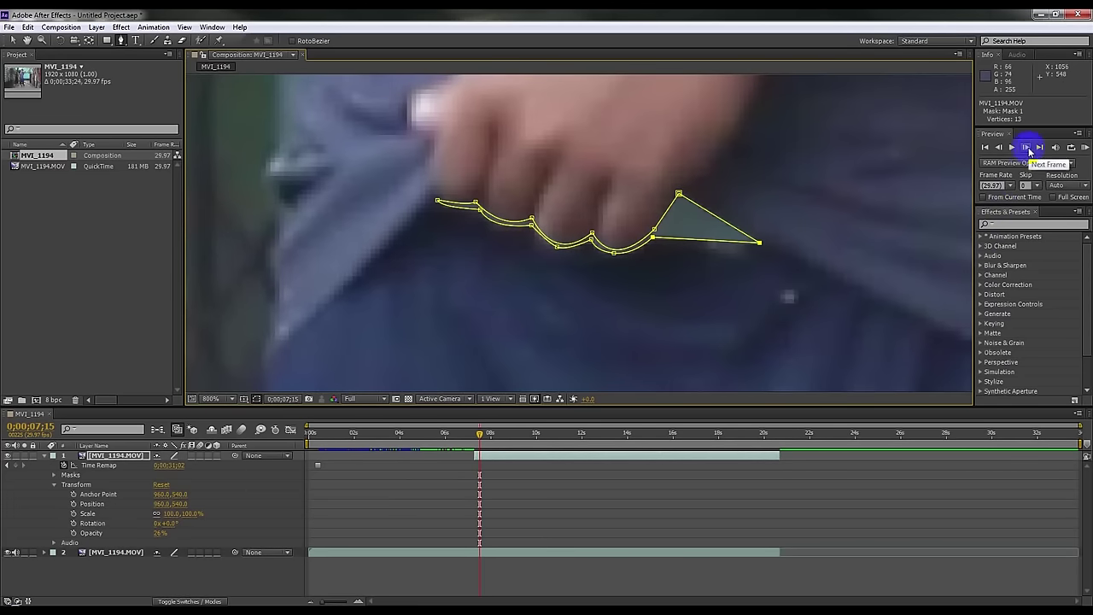
left_click(55, 476)
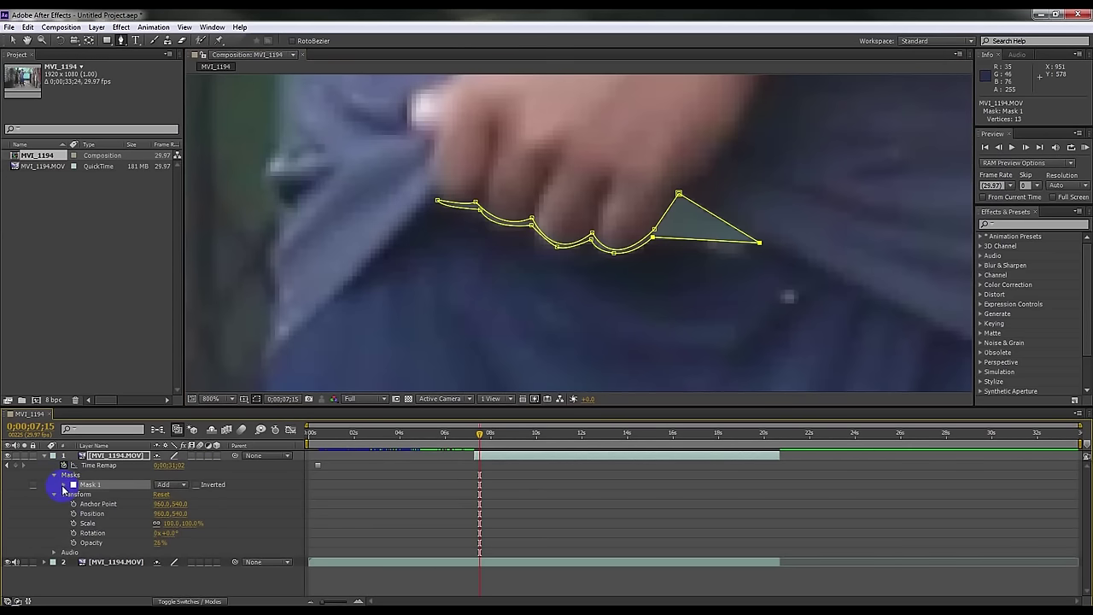
Set a Mask Path keyframe on Mask 1 at 0;00;07;15, zoom the timeline, and advance to 0;00;07;16.
left_click(64, 485)
left_click(54, 534)
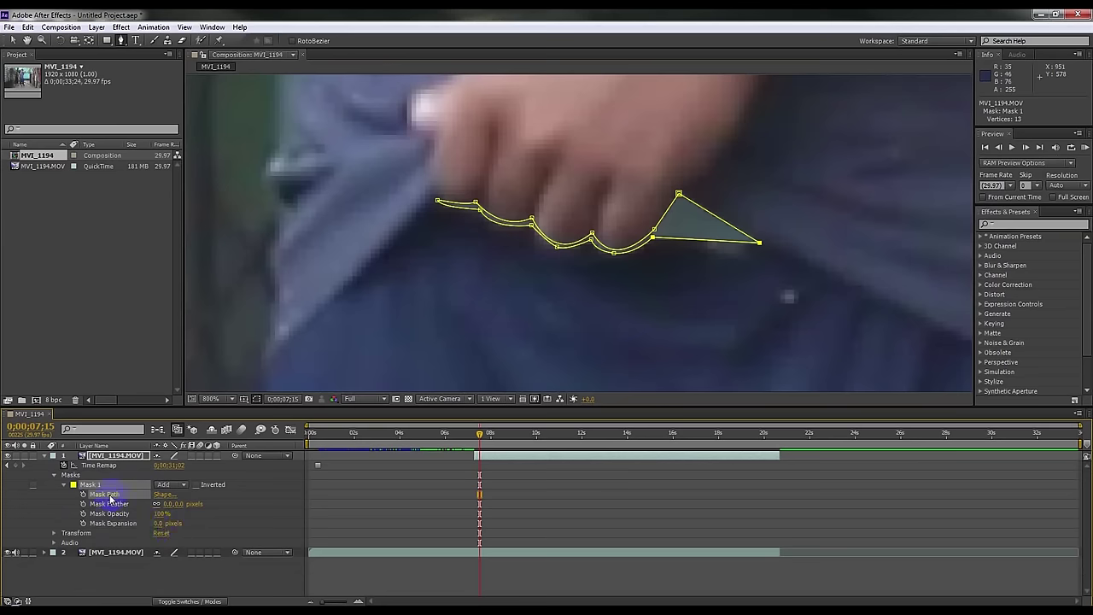
left_click(83, 496)
left_click(480, 456)
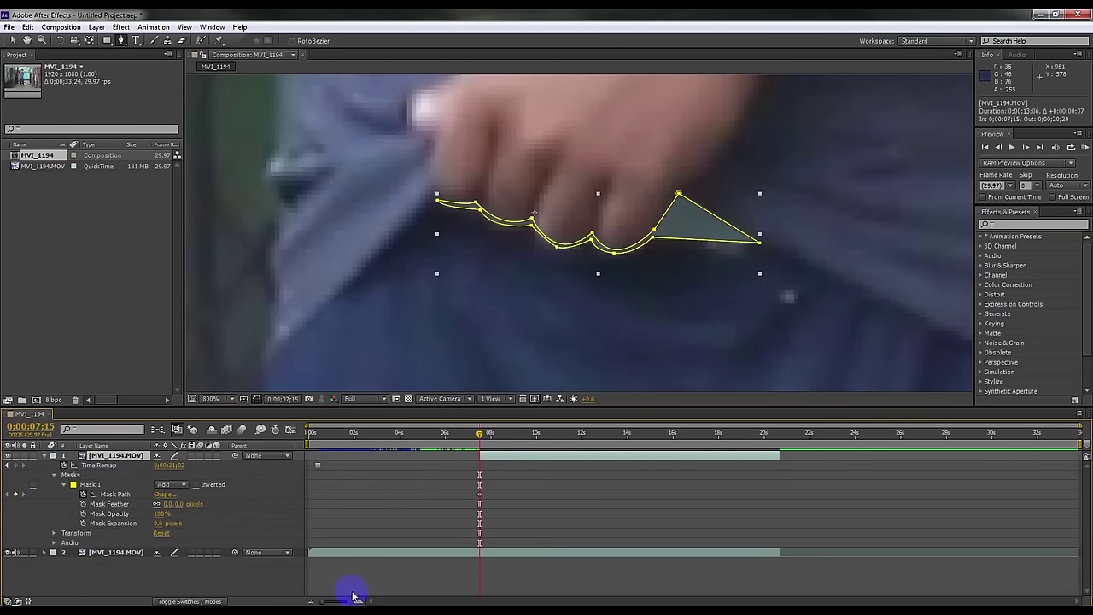
left_click_drag(321, 602, 323, 600)
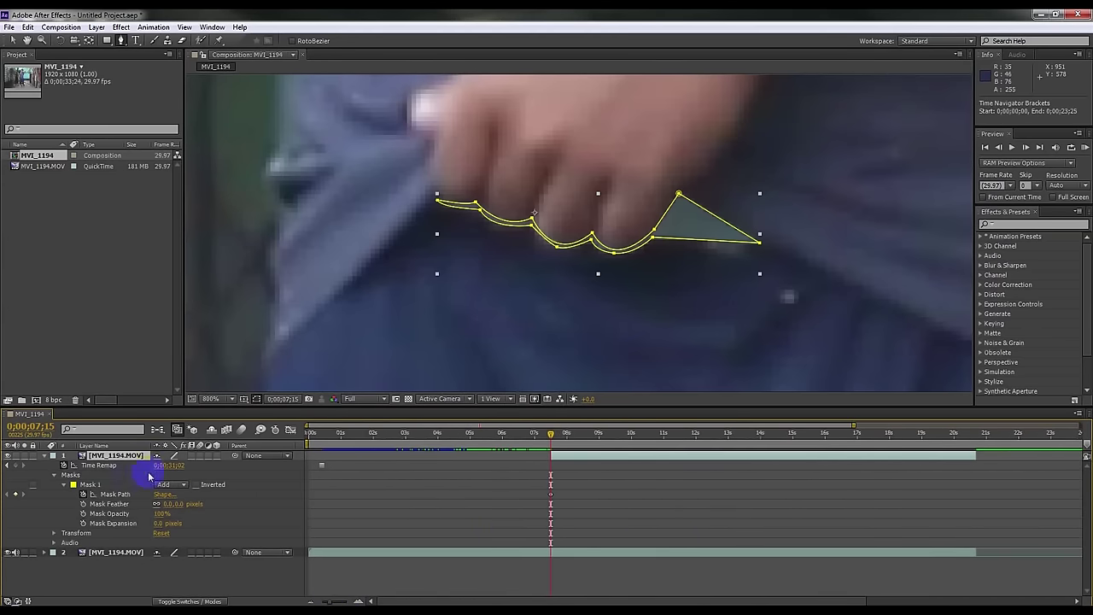
left_click(547, 495)
left_click(1028, 148)
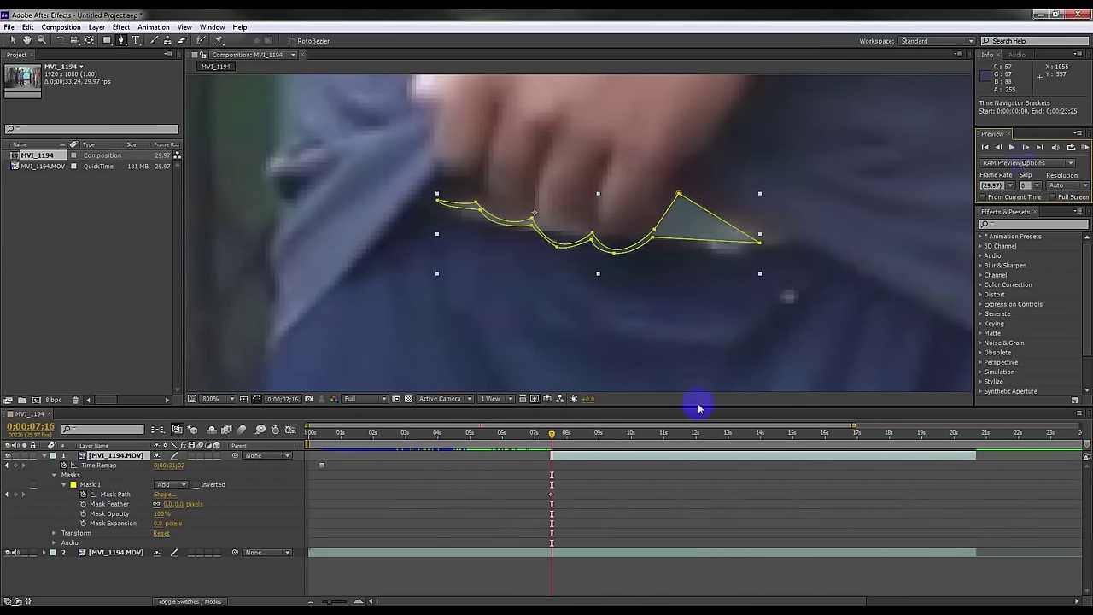
At 0;00;07;16, raise Mask 1's top point and move its right point outward.
left_click_drag(331, 600, 341, 601)
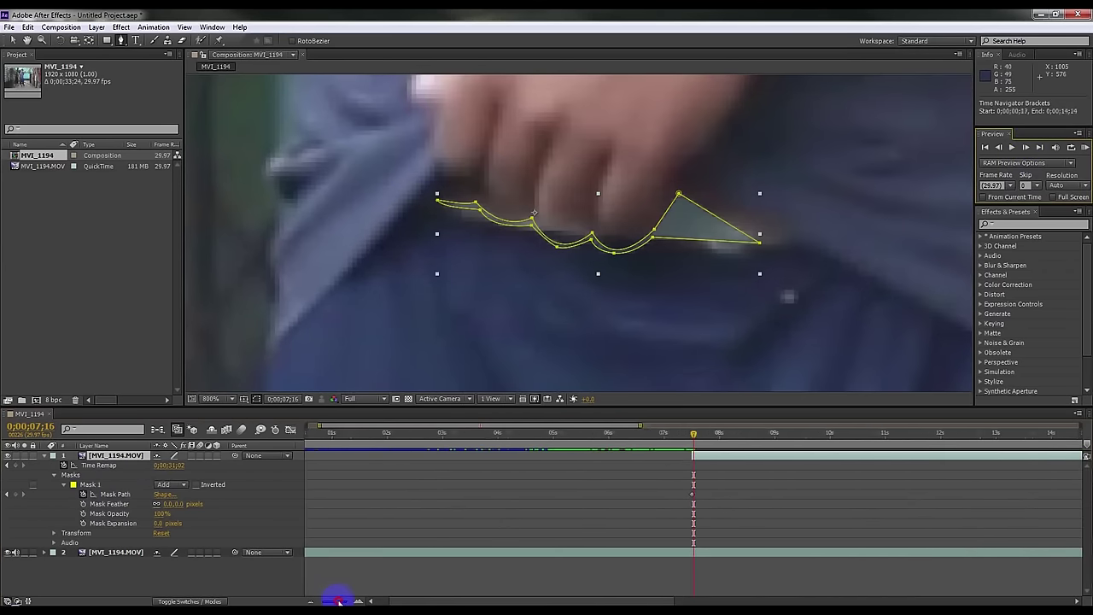
left_click(679, 195)
left_click_drag(679, 195, 683, 176)
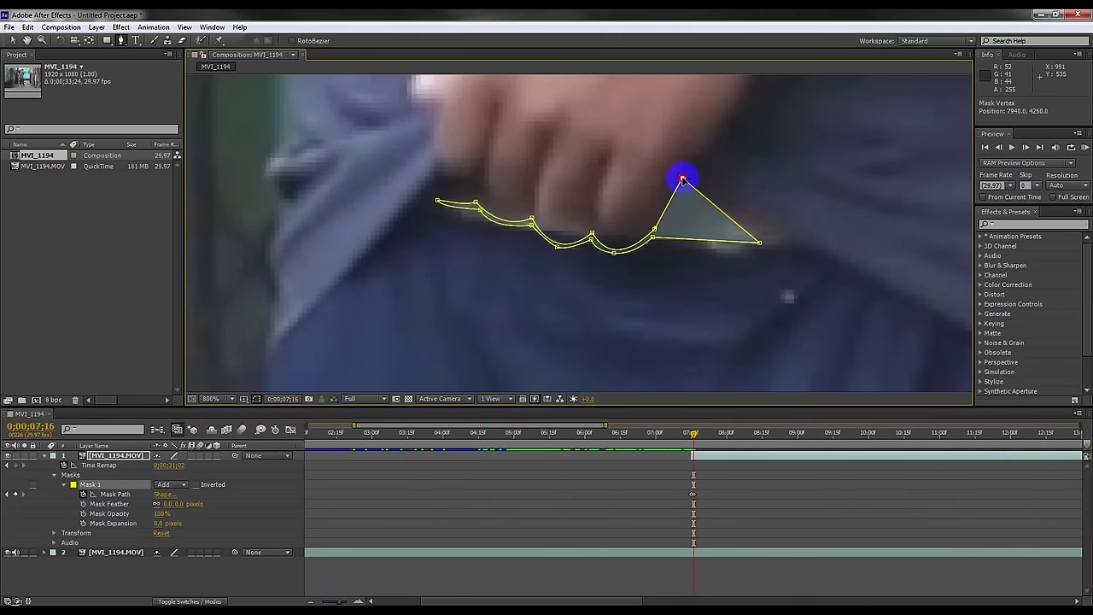
left_click_drag(759, 244, 795, 246)
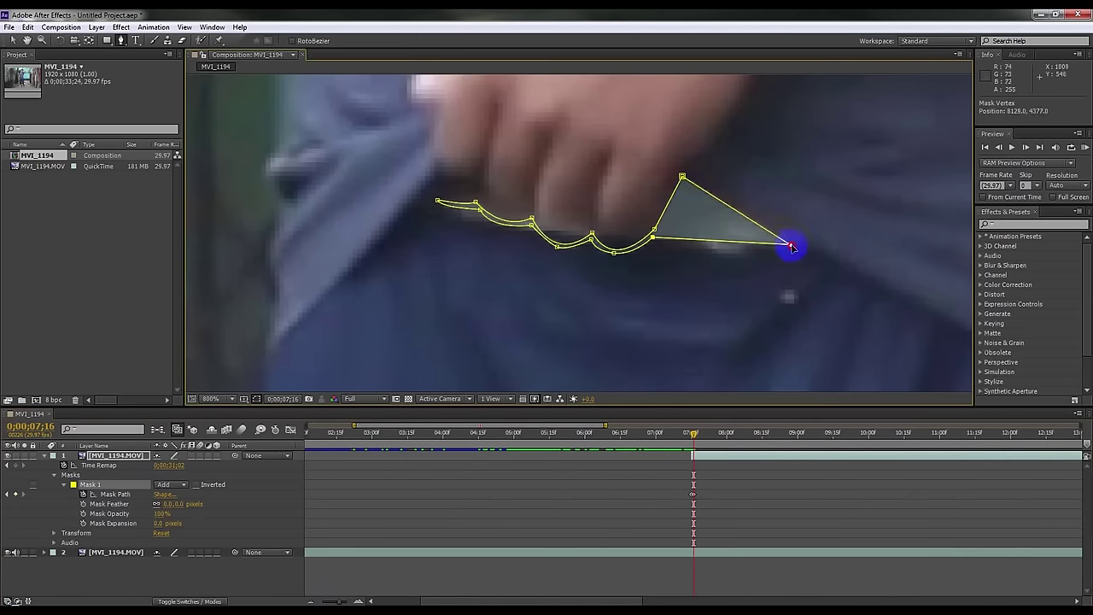
double_click(725, 245)
left_click_drag(728, 244, 728, 247)
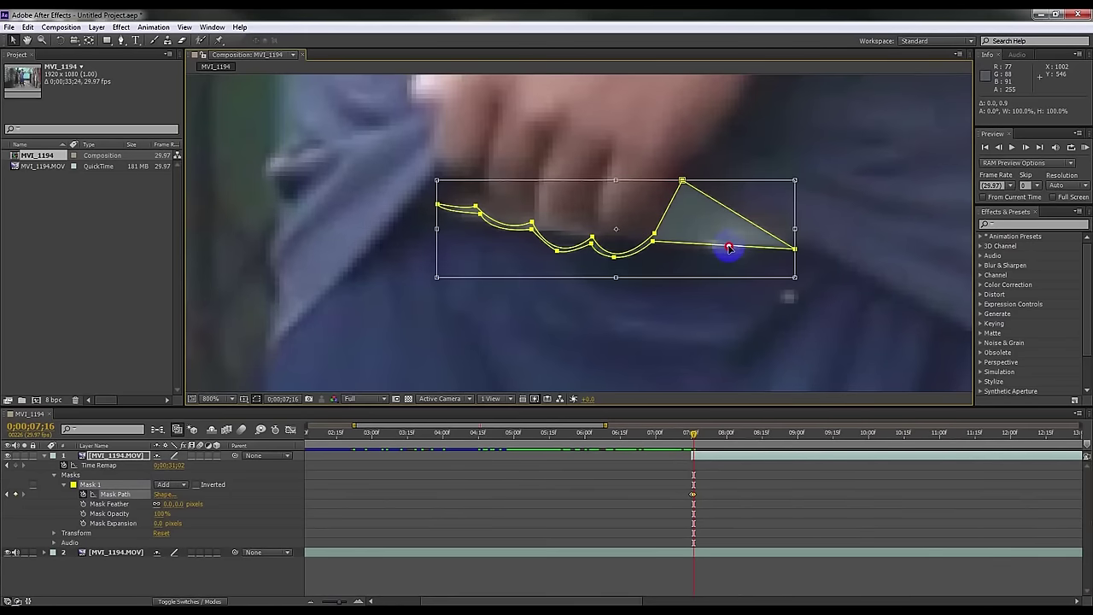
key("ctrl+z")
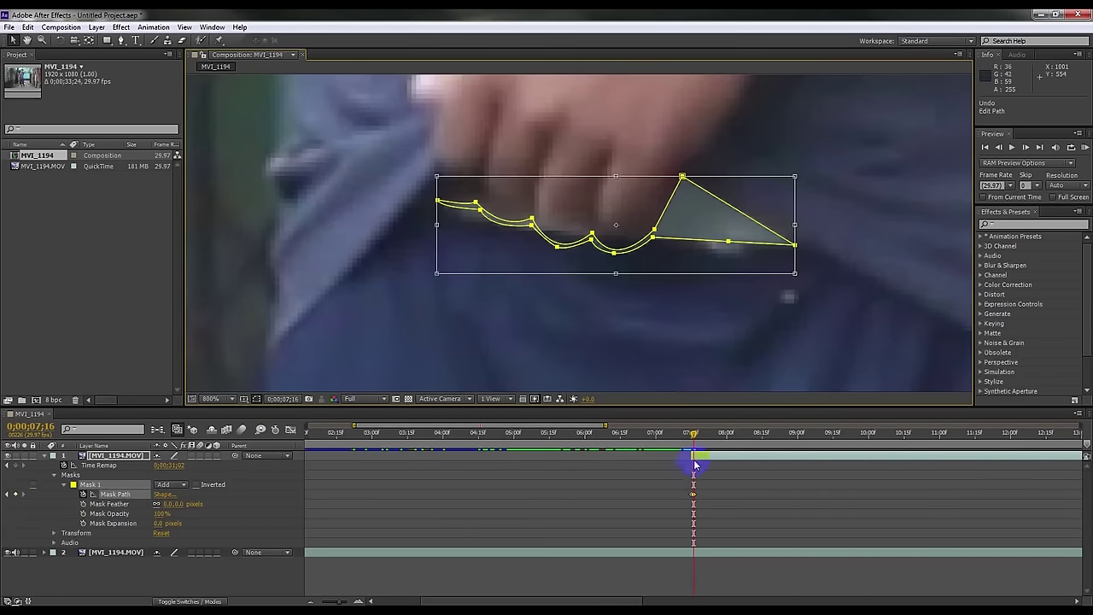
left_click(707, 461)
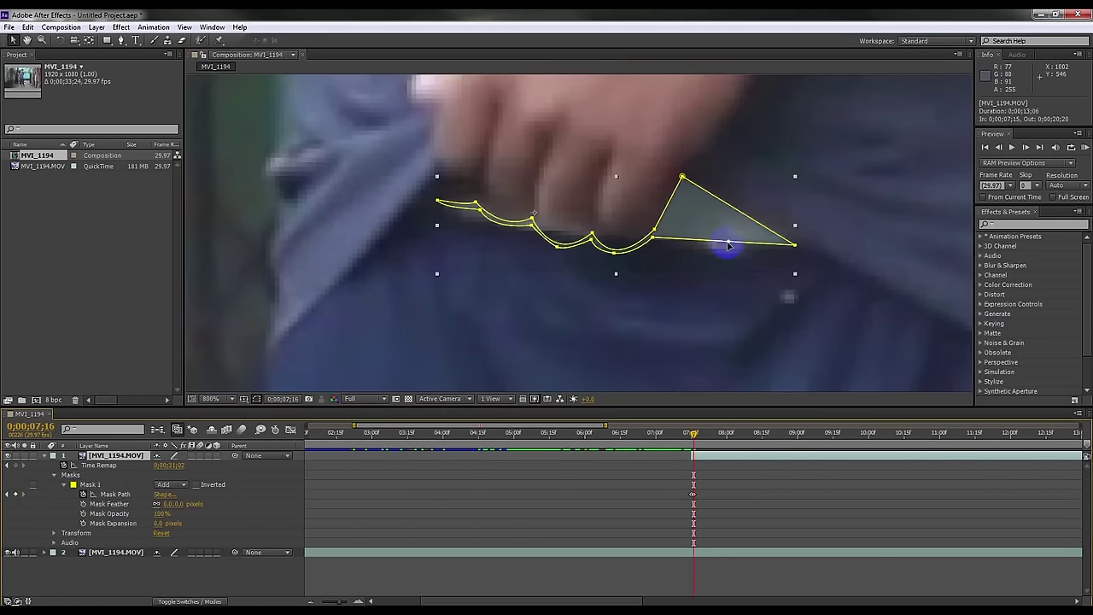
Add a curved point on the mask's bottom edge and reshape its left side, giving 14 vertices.
left_click(731, 248)
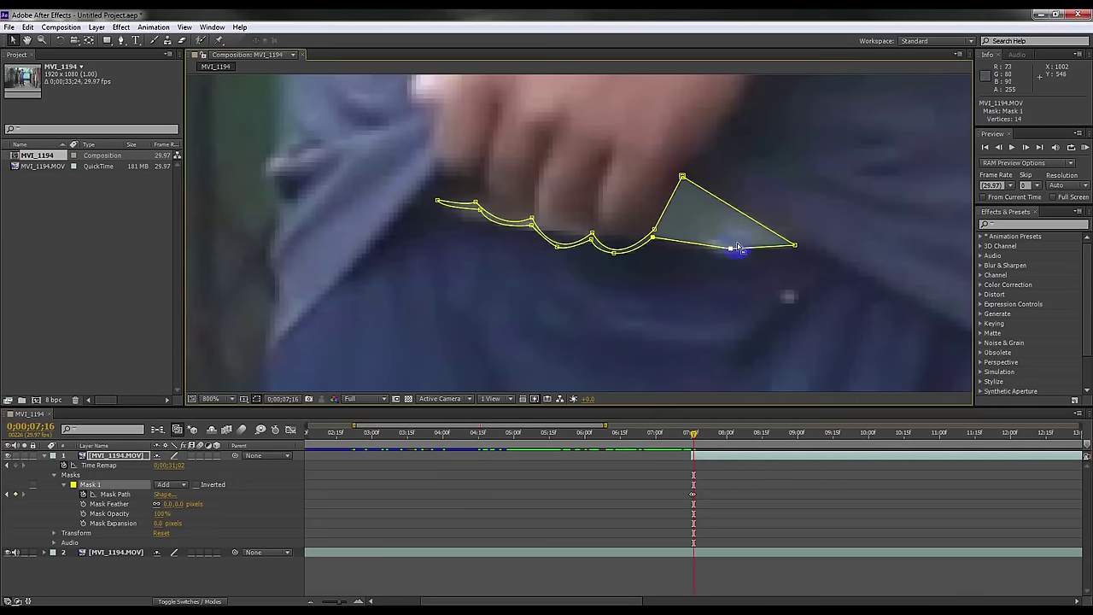
mouse_move(654, 240)
left_mouse_down()
mouse_move(591, 225)
mouse_move(657, 219)
mouse_move(587, 236)
mouse_move(621, 241)
mouse_move(542, 227)
left_mouse_up()
left_click(478, 211)
mouse_move(478, 211)
left_mouse_down()
mouse_move(412, 210)
mouse_move(441, 182)
left_mouse_up()
left_click(477, 203)
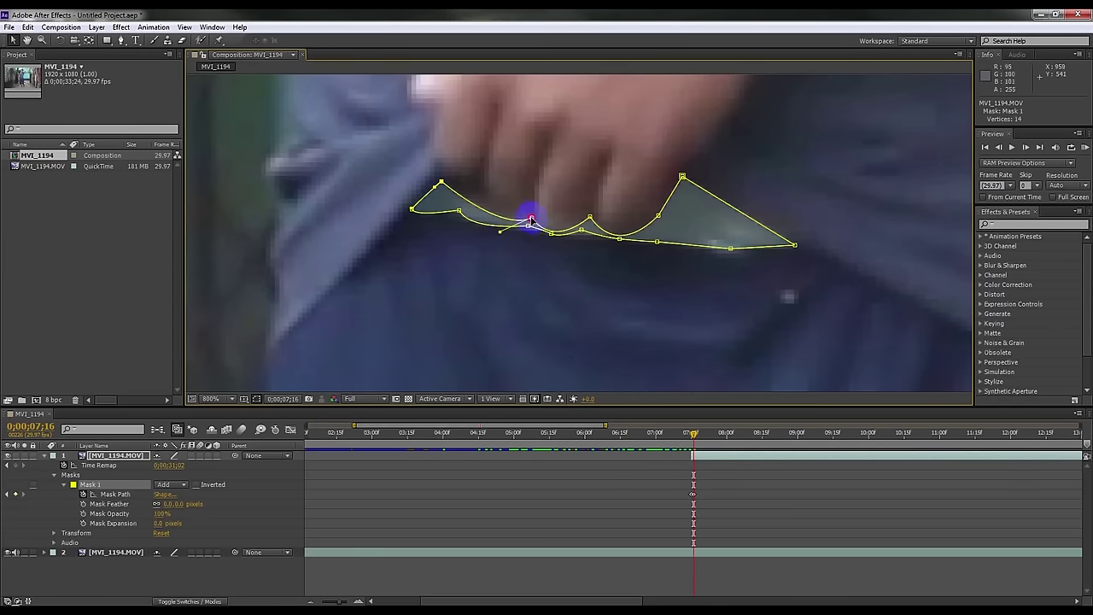
Raise a mask point and add a curved point along the patch's lower edge.
left_click_drag(531, 220, 529, 207)
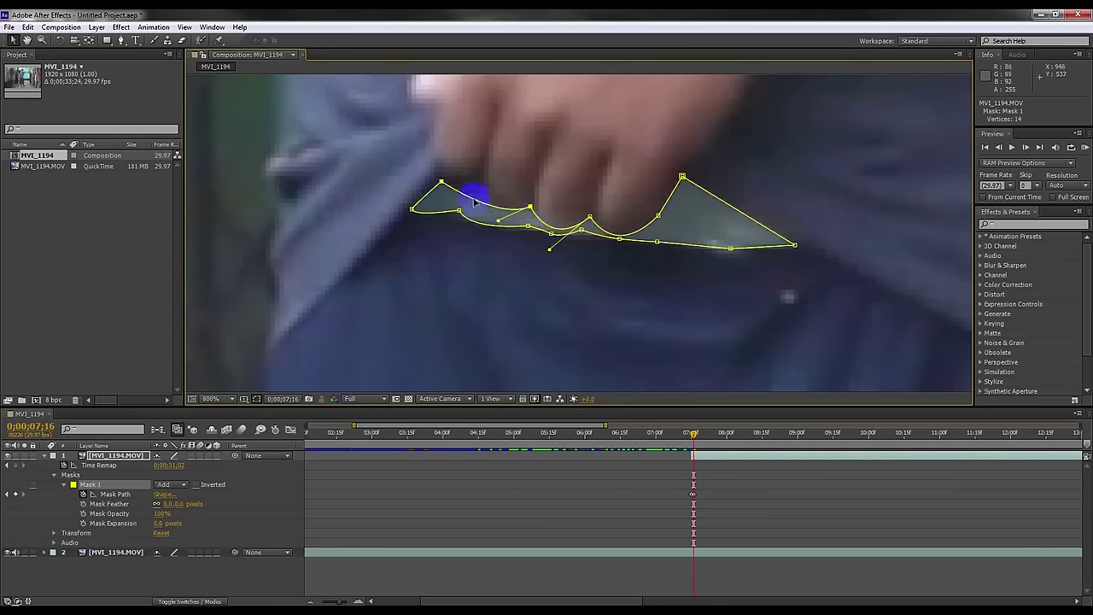
left_click(120, 40)
left_click(476, 202)
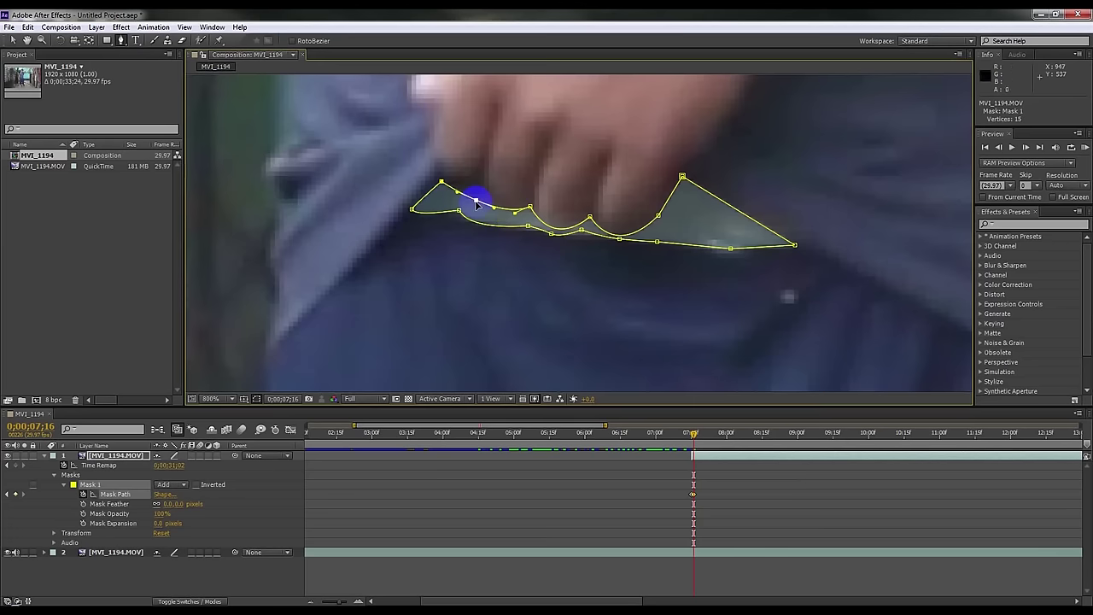
mouse_move(474, 200)
left_mouse_down()
mouse_move(456, 207)
mouse_move(459, 227)
mouse_move(508, 216)
mouse_move(418, 221)
mouse_move(436, 216)
left_mouse_up()
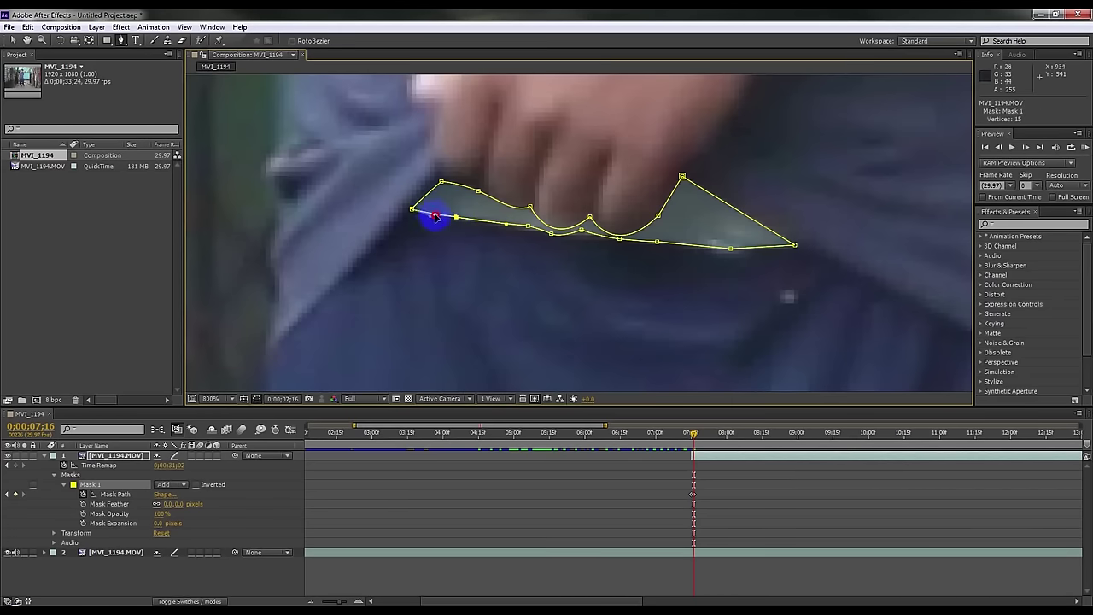
left_click(553, 236)
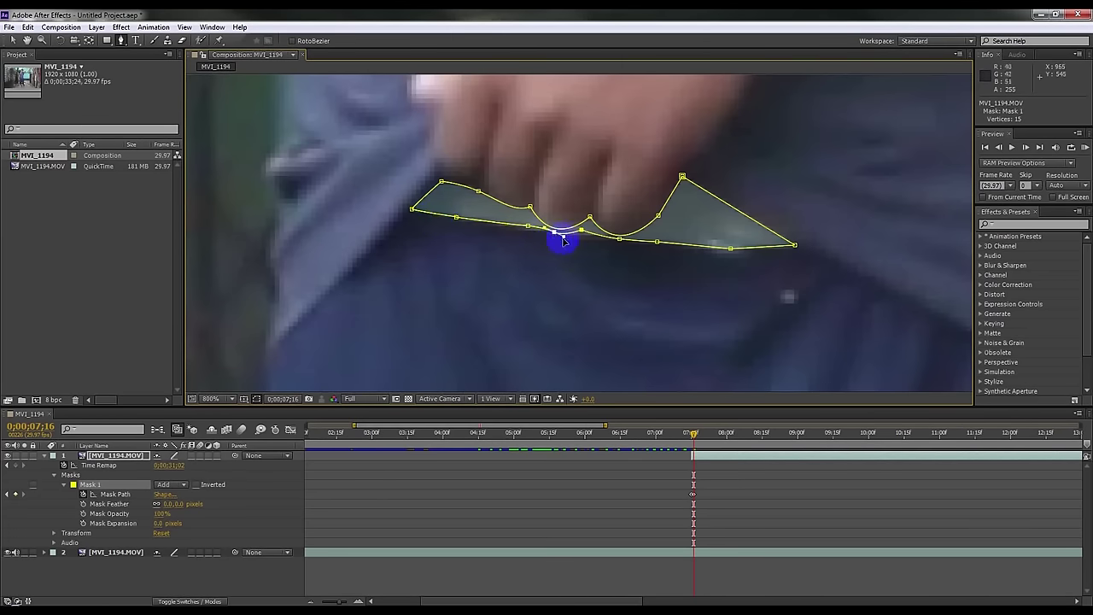
left_click(581, 237)
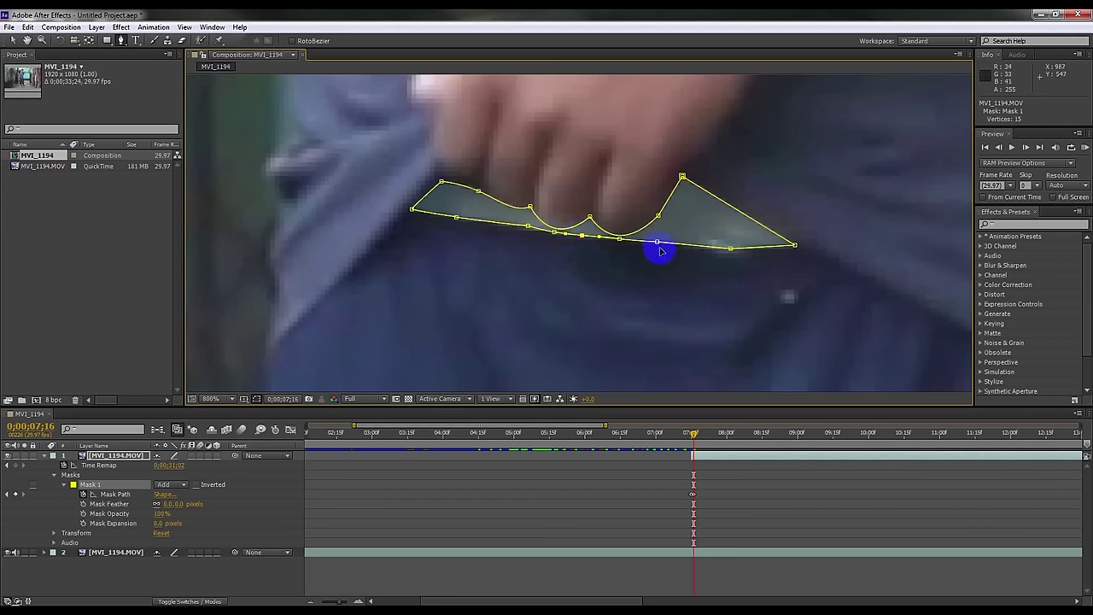
left_click_drag(660, 246, 664, 245)
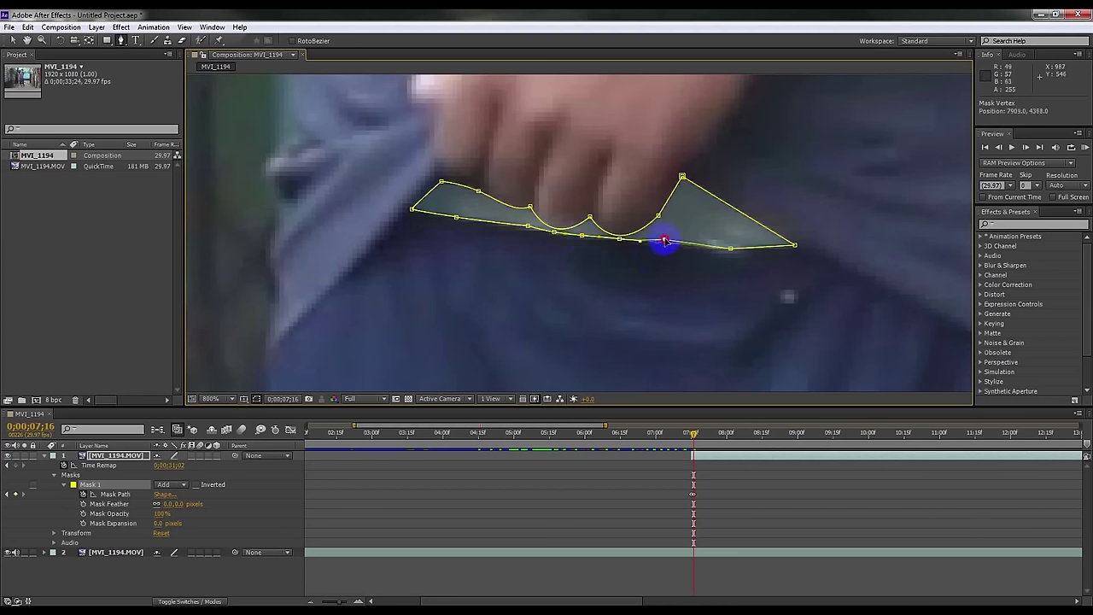
Add a point near the right end, extend the tip, curve the upper-left edge, and delete a point.
left_click(730, 250)
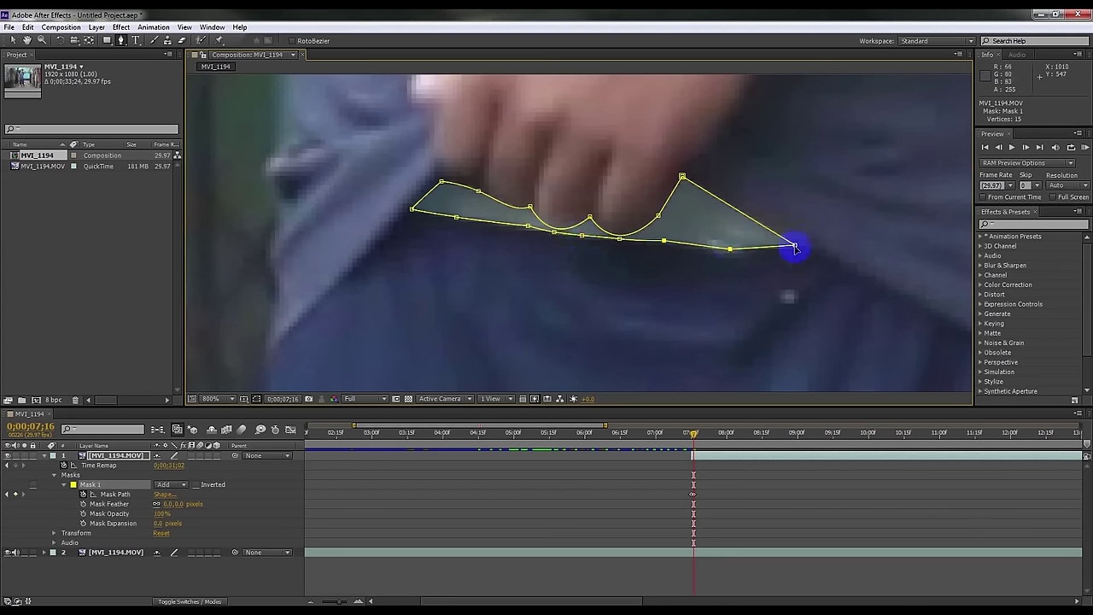
left_click_drag(796, 248, 807, 245)
left_click_drag(683, 177, 687, 173)
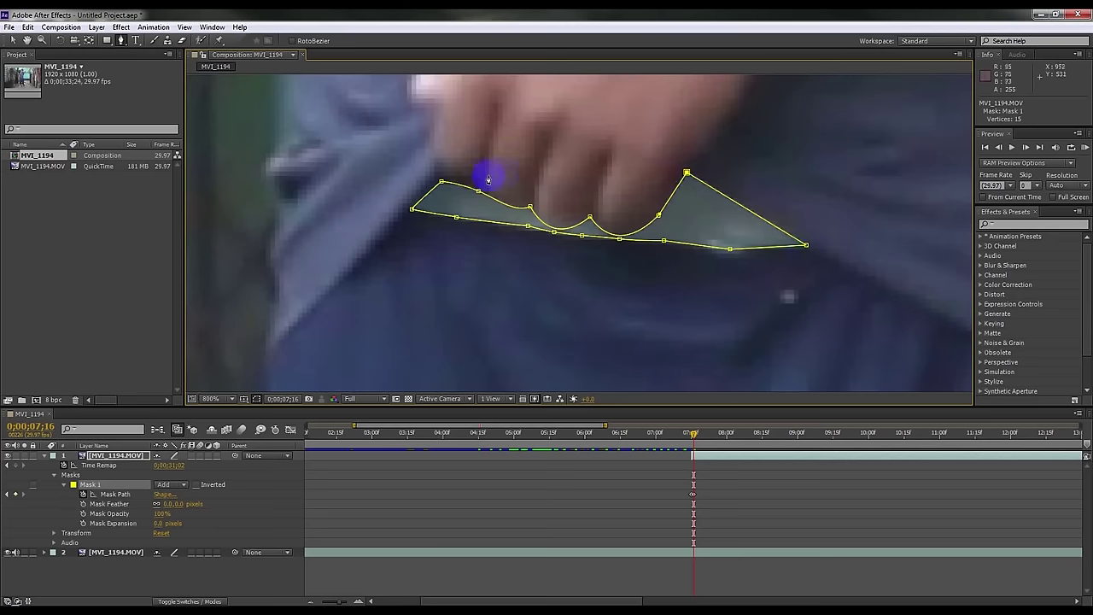
left_click(442, 182)
left_click(459, 188)
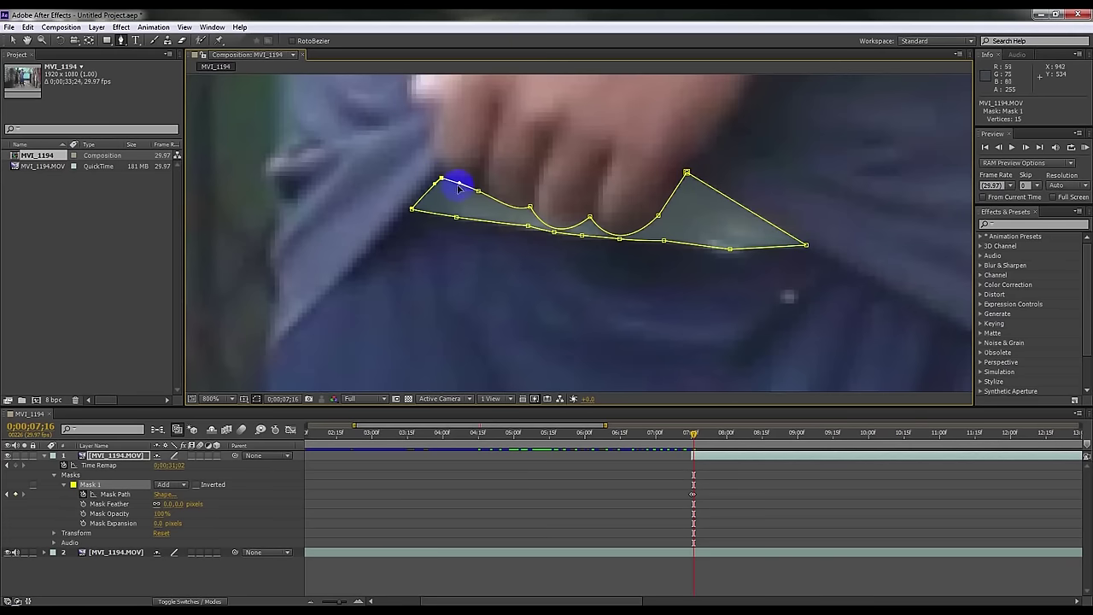
mouse_move(460, 184)
left_mouse_down()
mouse_move(491, 195)
mouse_move(481, 195)
left_mouse_up()
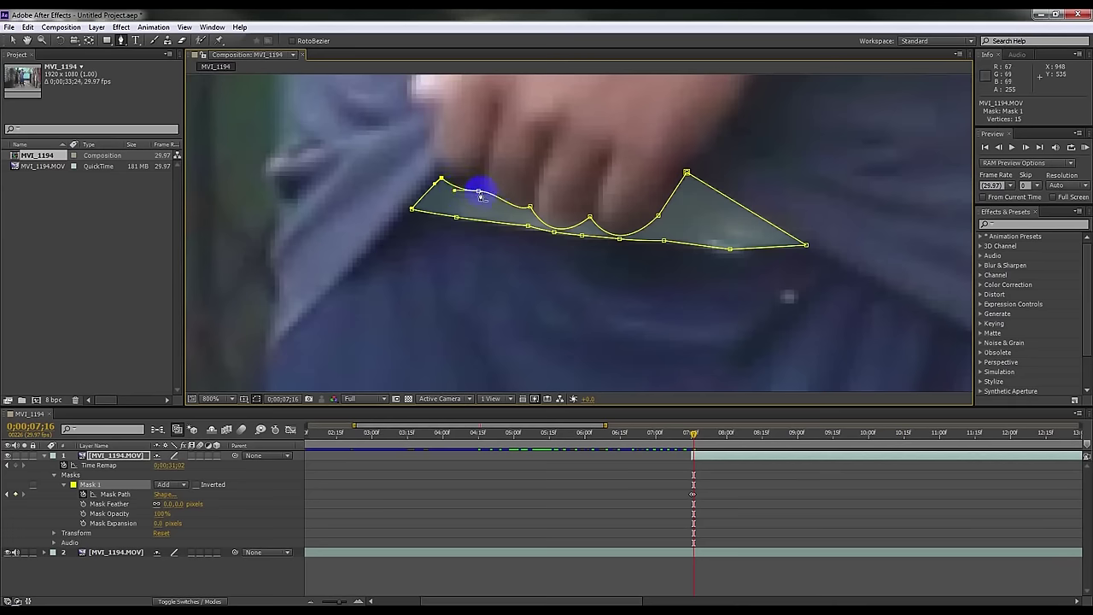
left_click(479, 191, "ctrl")
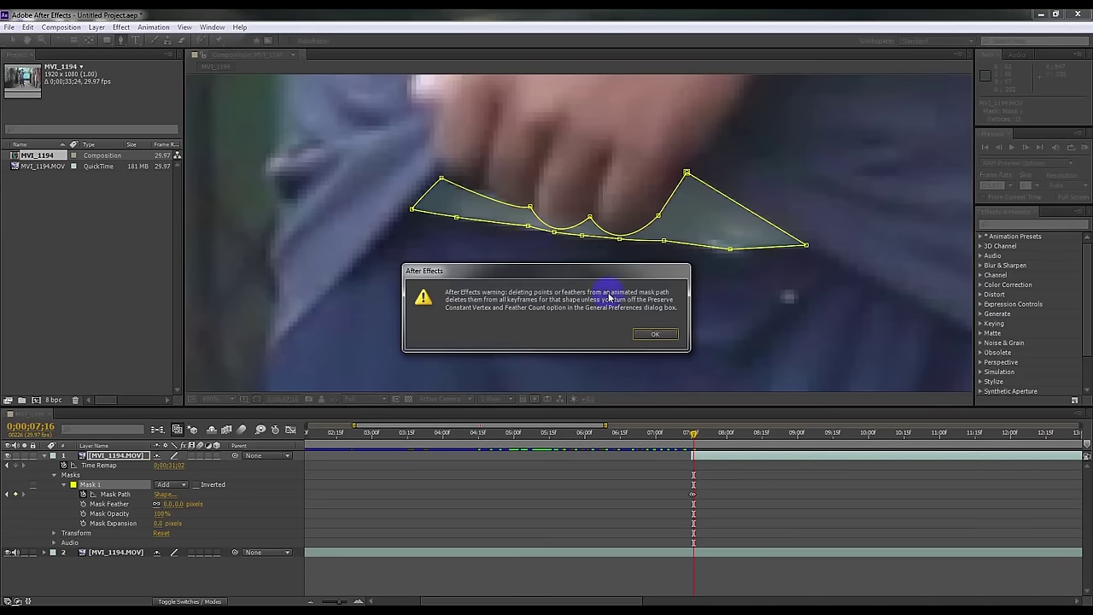
Dismiss the warning, go to 0;00;07;17, and lift Mask 1's upper and left points onto the patch.
left_click(652, 334)
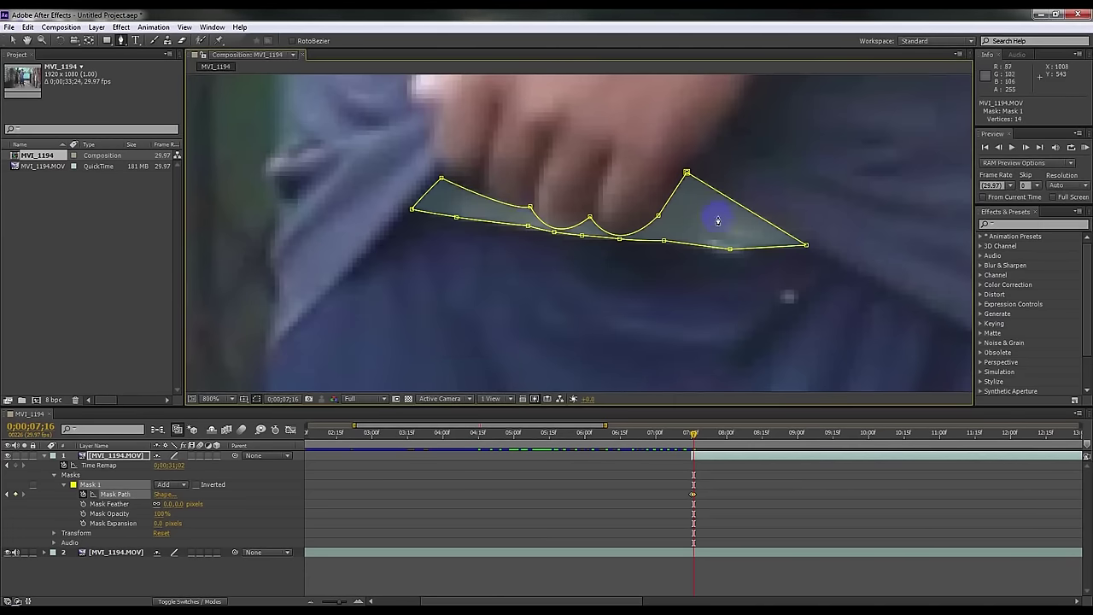
left_click(1025, 147)
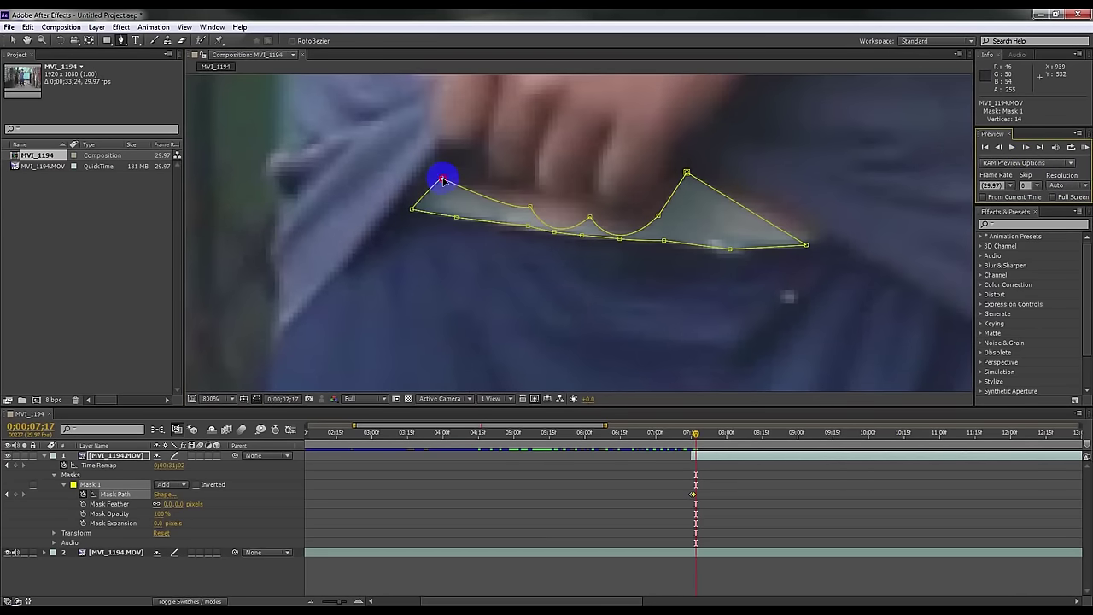
left_click_drag(443, 180, 443, 161)
left_click_drag(412, 208, 406, 206)
left_click_drag(530, 208, 529, 185)
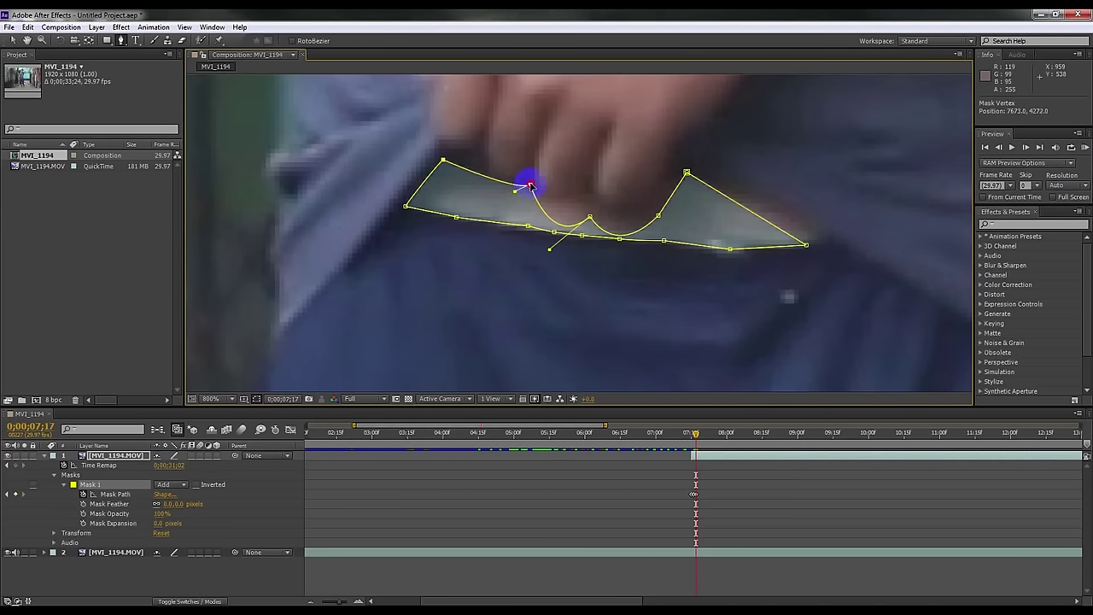
left_click(589, 220)
left_click_drag(588, 208, 587, 187)
left_click(553, 225)
left_click_drag(548, 226, 543, 214)
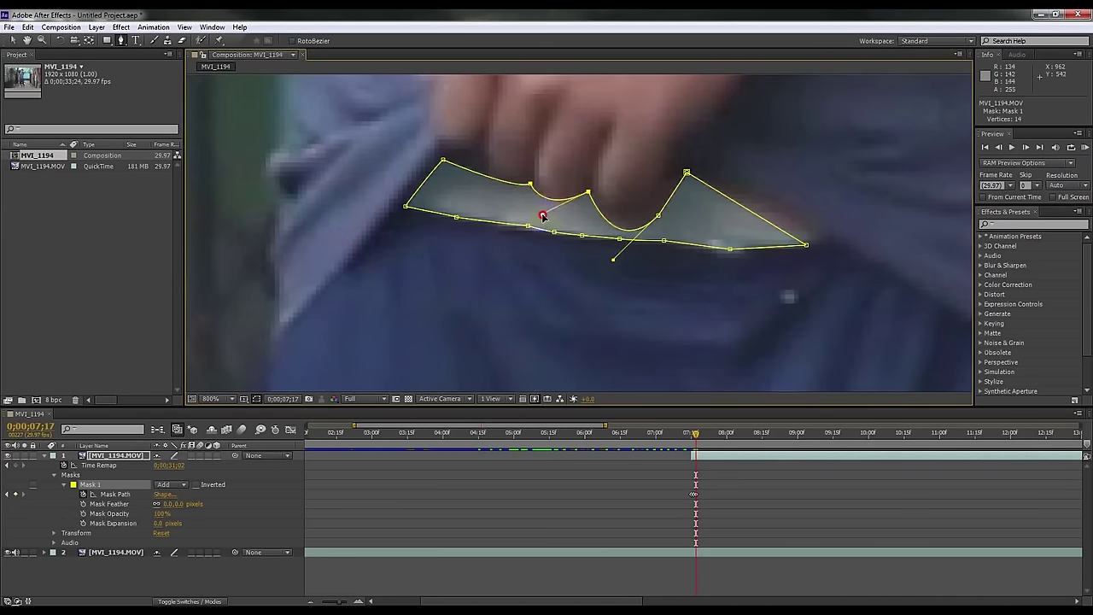
left_click(656, 217)
left_click_drag(657, 217, 673, 169)
left_click(687, 174)
left_click(805, 245)
Add a point at the right tip, extend it, refit the lower edge, and advance to 0;00;07;18.
double_click(794, 240)
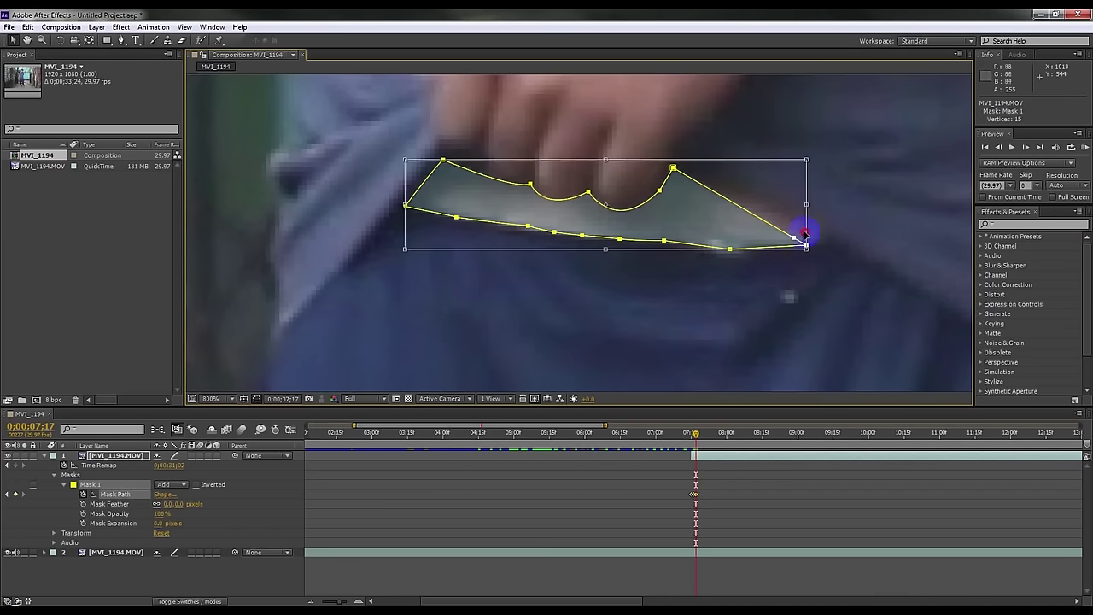
left_click(121, 40)
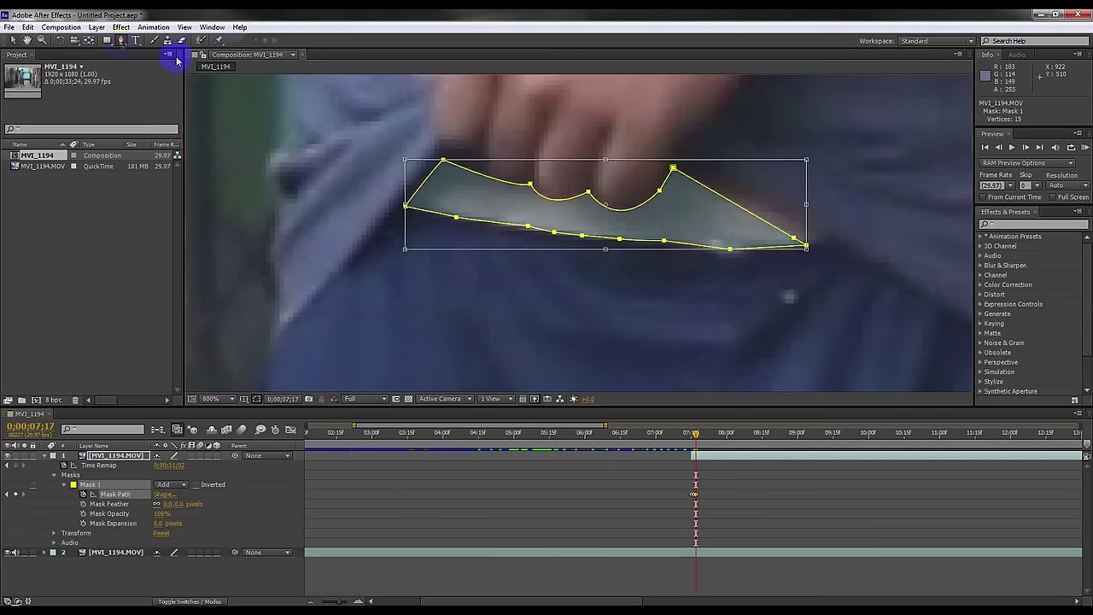
left_click(714, 464)
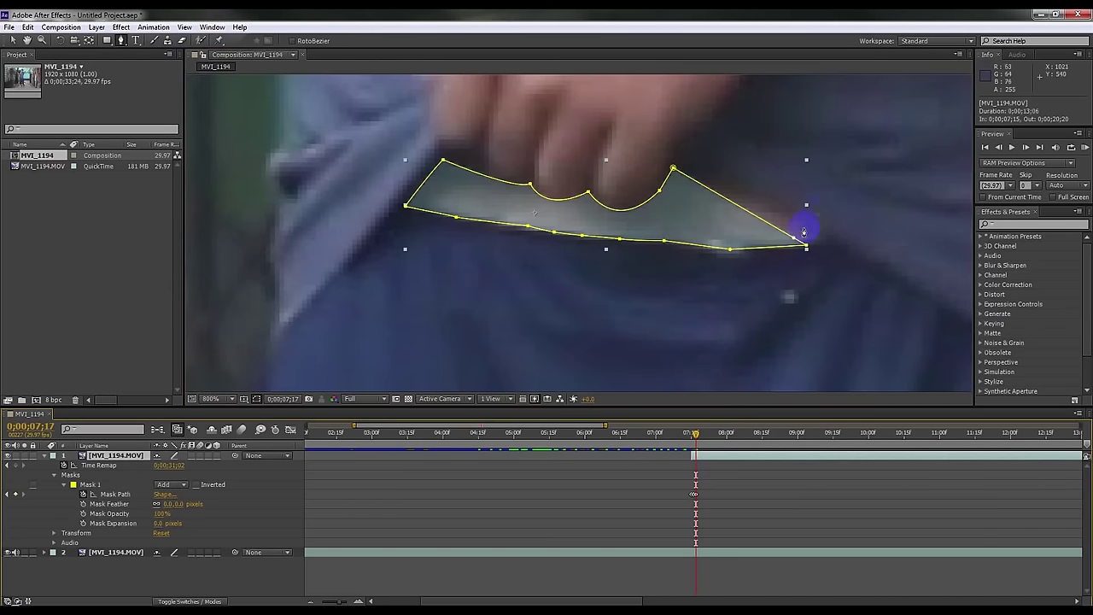
left_click_drag(795, 240, 826, 238)
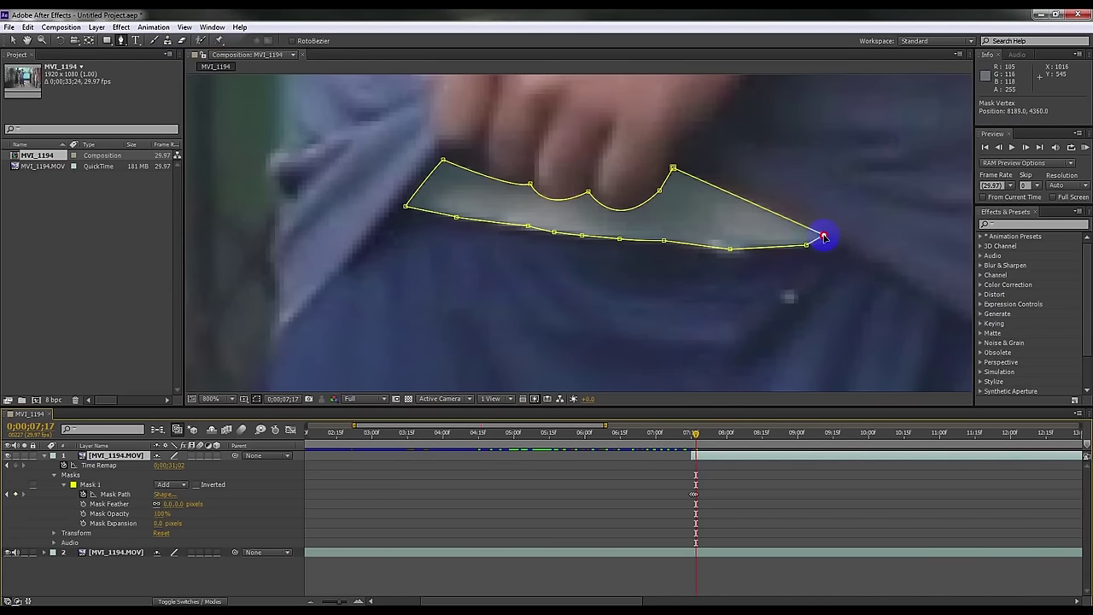
left_click_drag(807, 245, 804, 239)
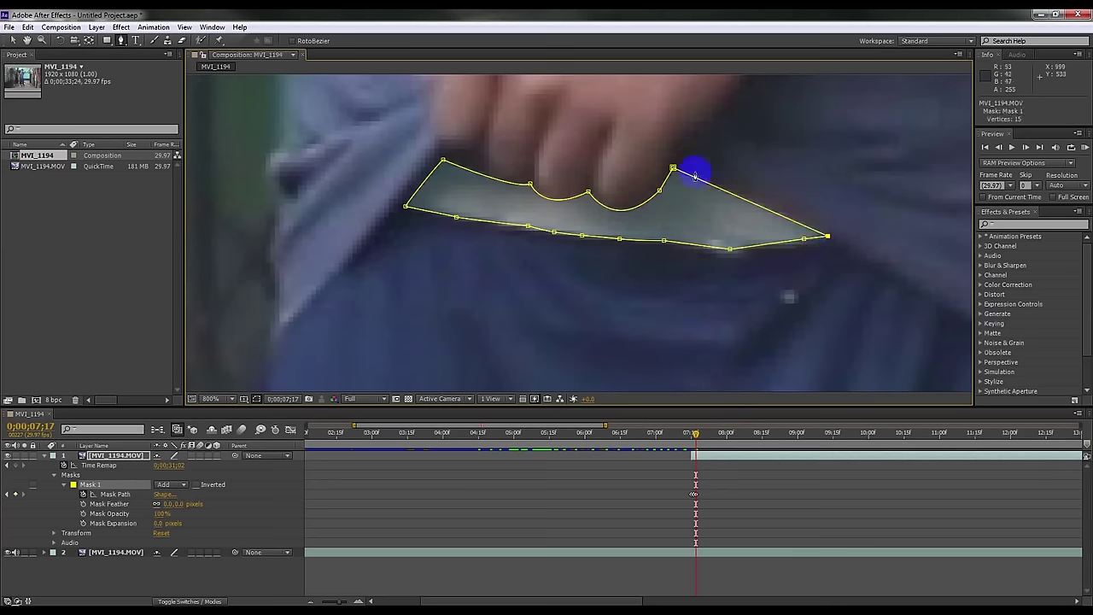
left_click_drag(673, 167, 677, 160)
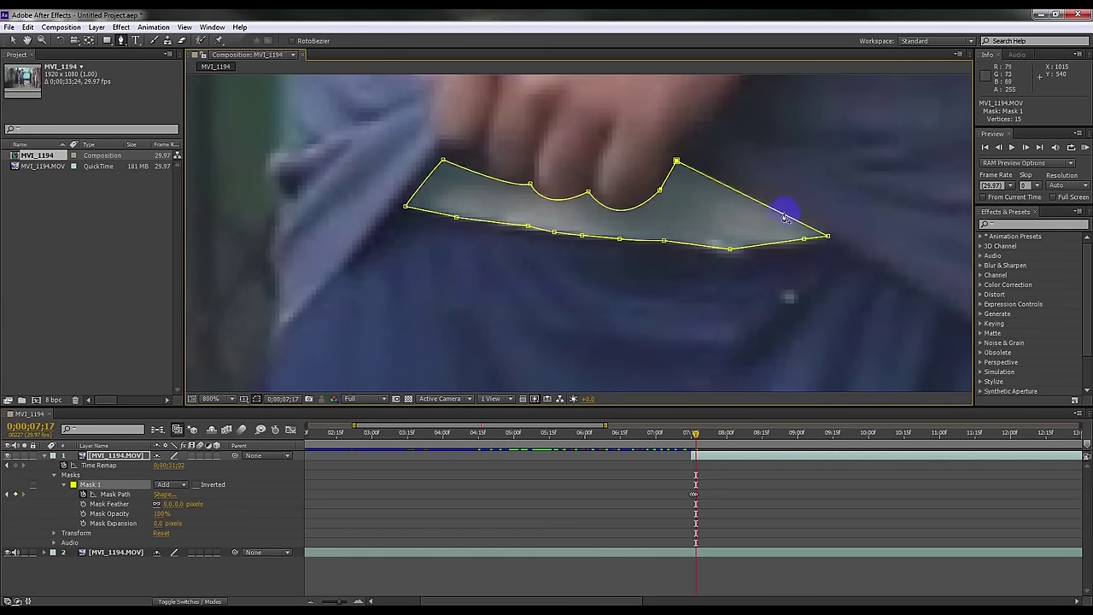
left_click_drag(732, 249, 731, 246)
left_click(666, 242)
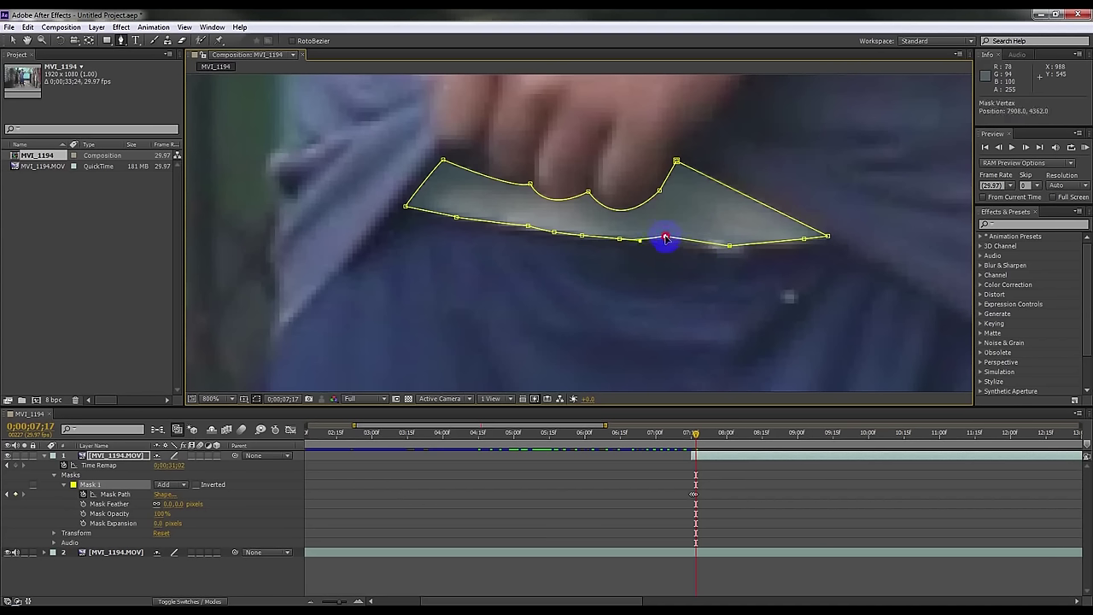
left_click_drag(619, 239, 523, 230)
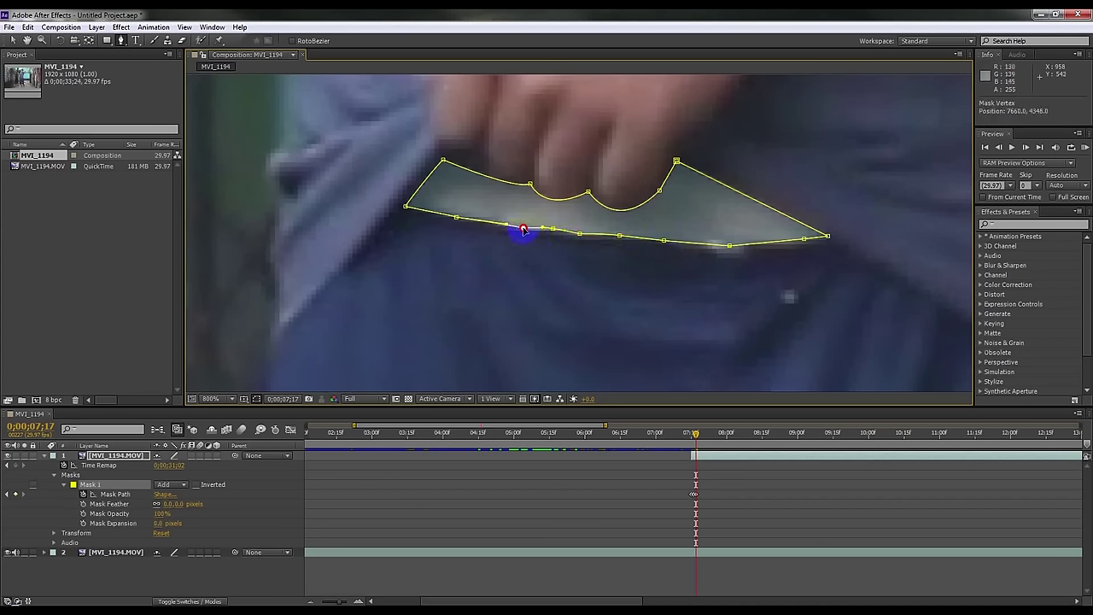
left_click(1026, 148)
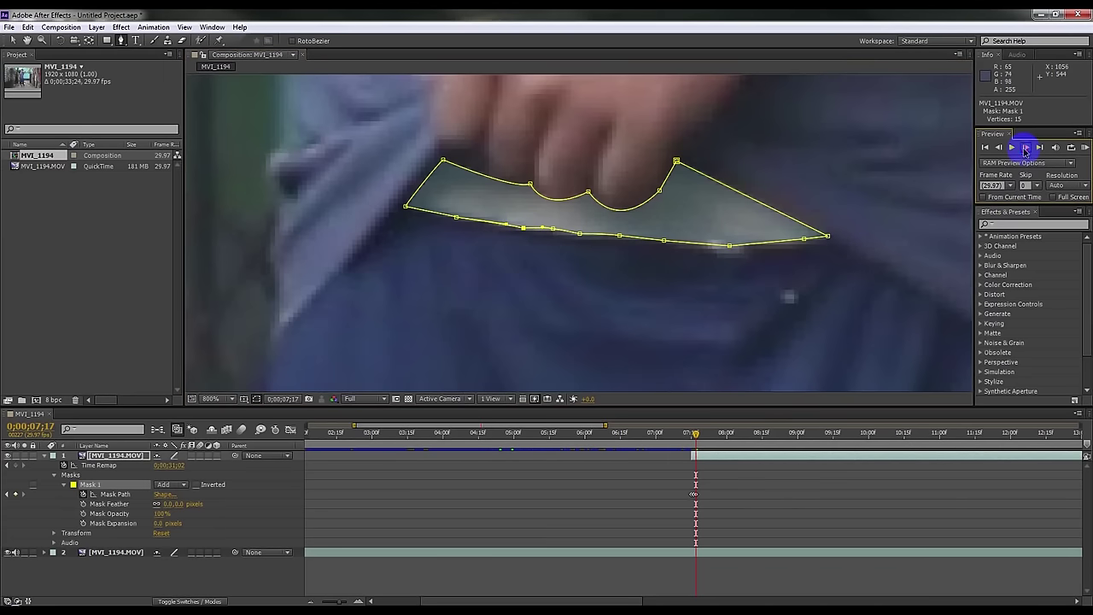
Raise the mask's upper-edge point and shift its left and top-left points onto the patch.
left_click(553, 230)
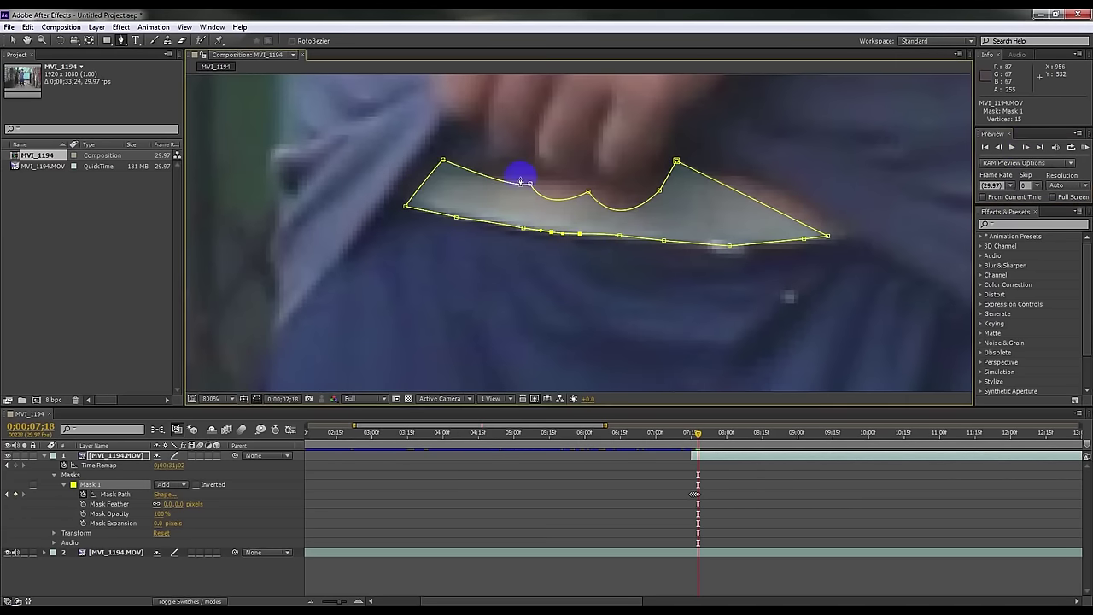
left_click_drag(530, 185, 530, 163)
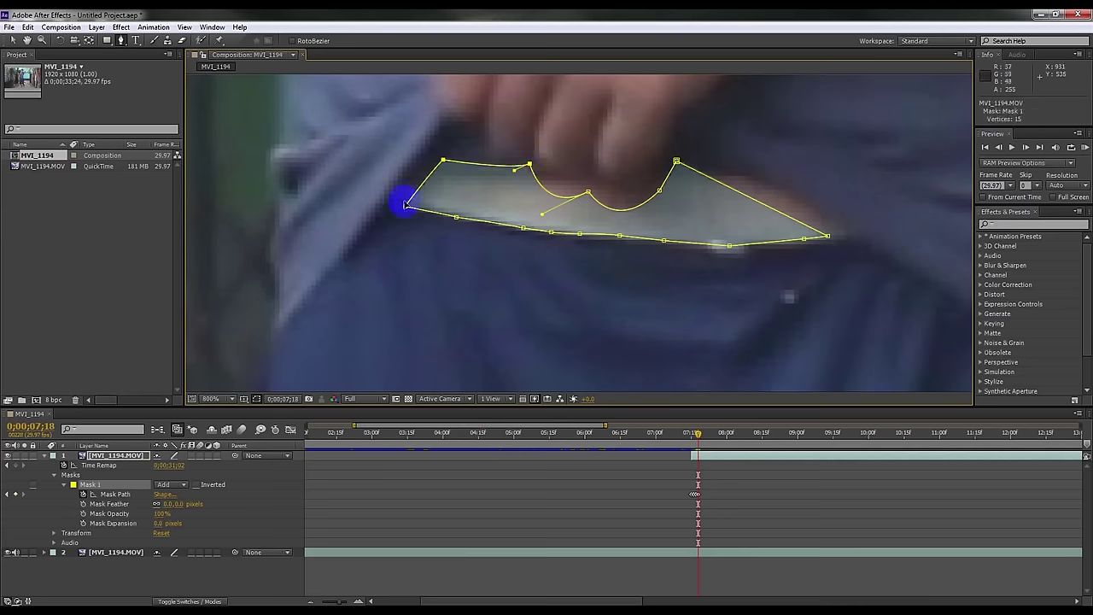
left_click_drag(405, 208, 396, 199)
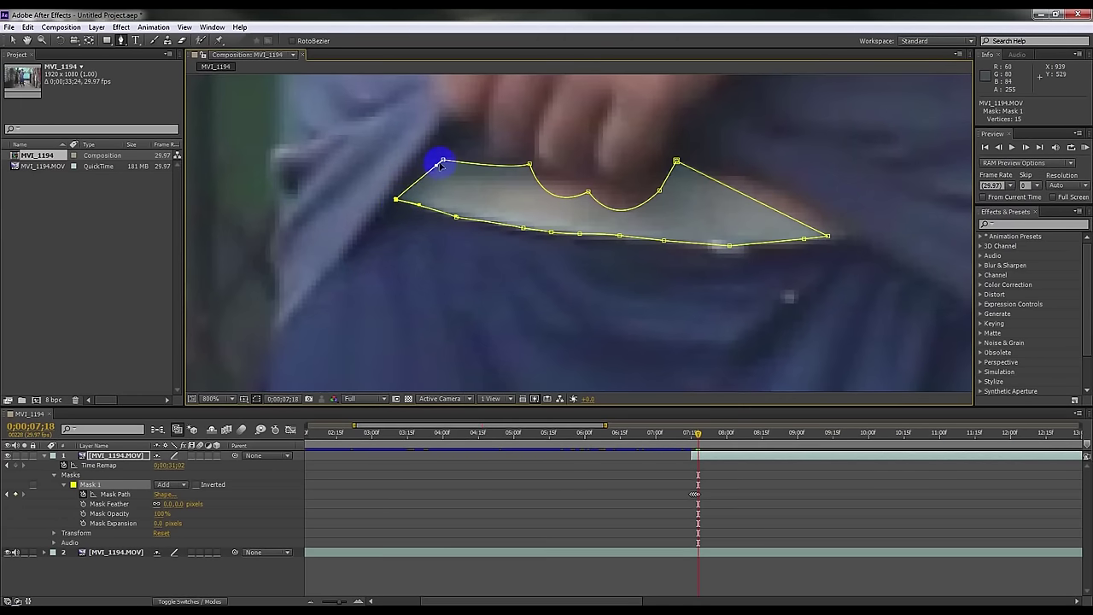
left_click_drag(441, 159, 435, 157)
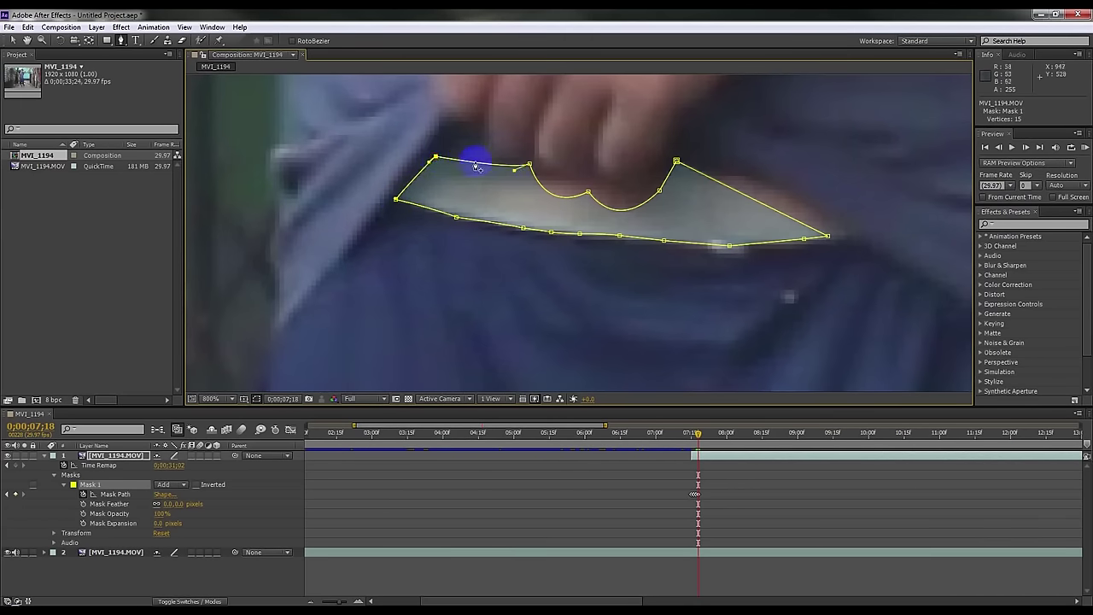
Add vertices along the upper and right edges and curve them to follow the patch at 7;18.
left_click(477, 161)
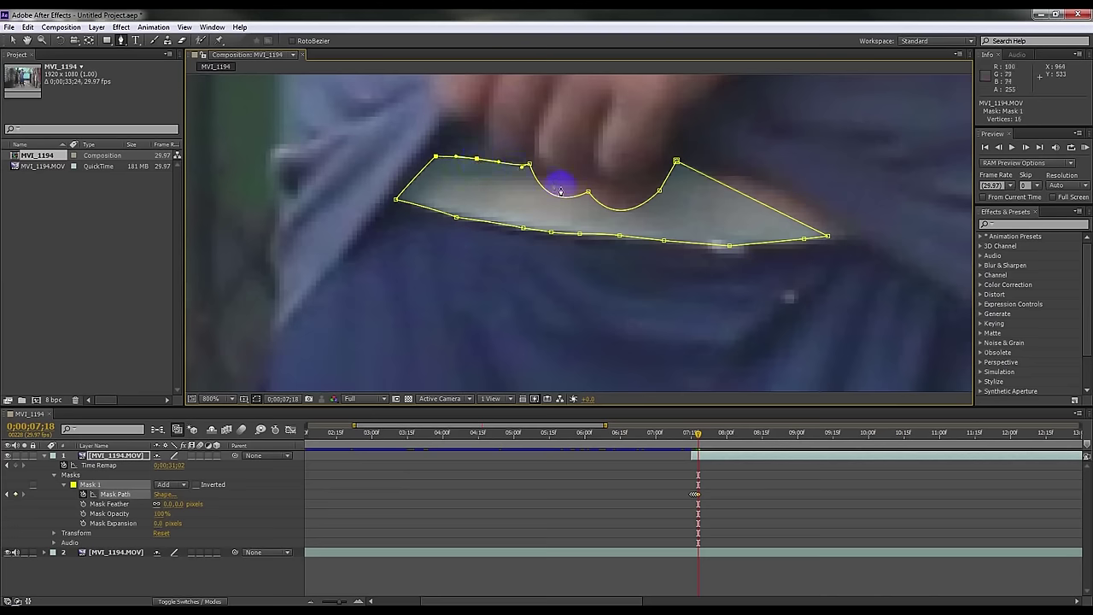
mouse_move(587, 189)
left_mouse_down()
mouse_move(644, 198)
mouse_move(615, 213)
left_mouse_up()
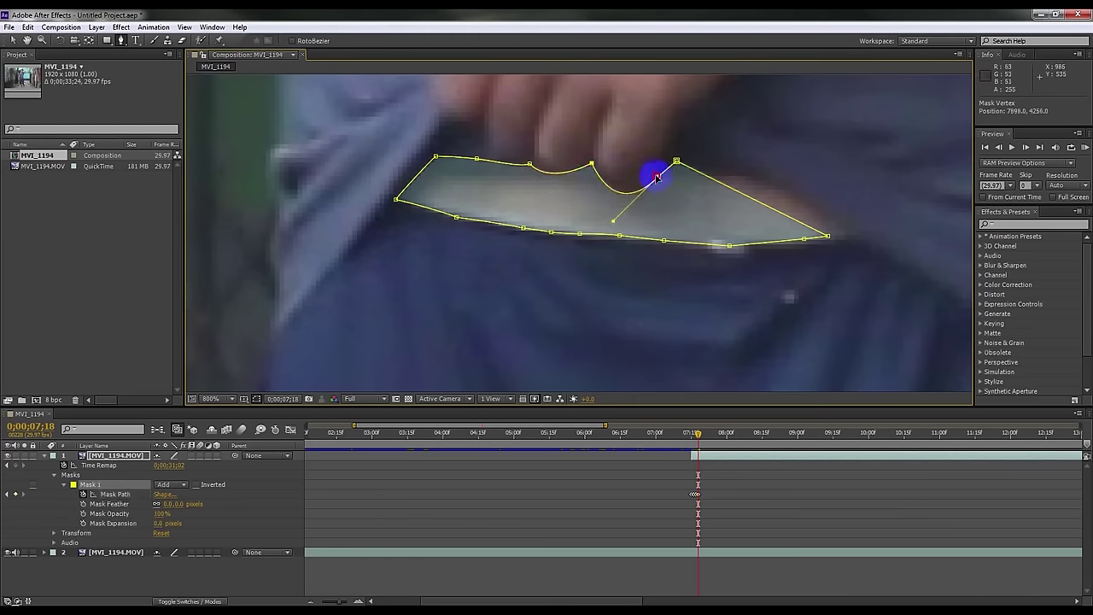
left_click_drag(613, 215, 608, 205)
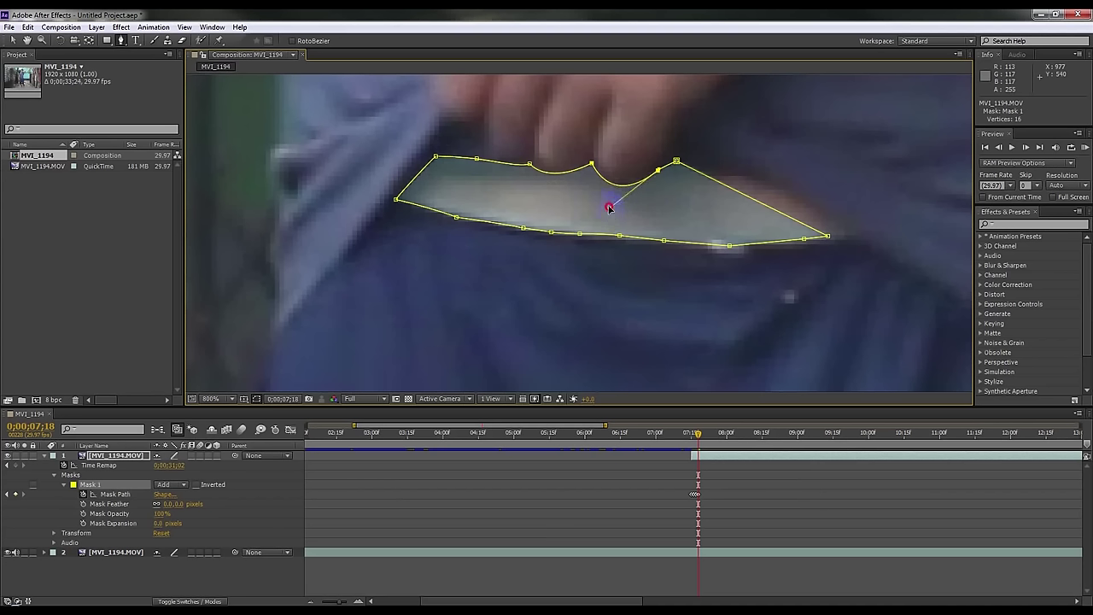
left_click(723, 185)
left_click_drag(724, 186, 731, 165)
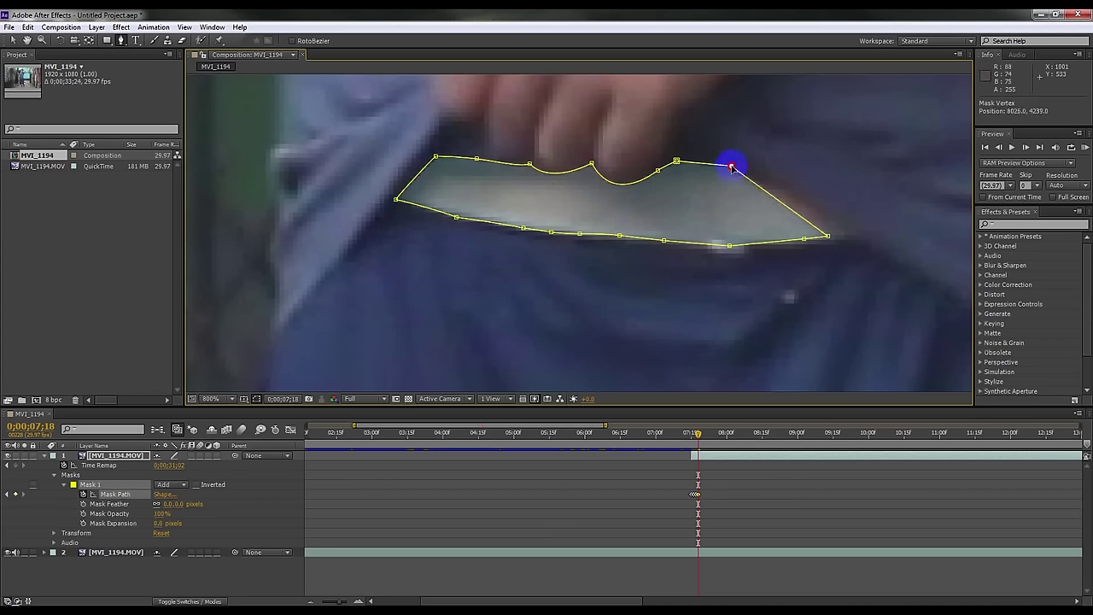
mouse_move(796, 214)
left_mouse_down()
mouse_move(807, 203)
mouse_move(847, 232)
left_mouse_up()
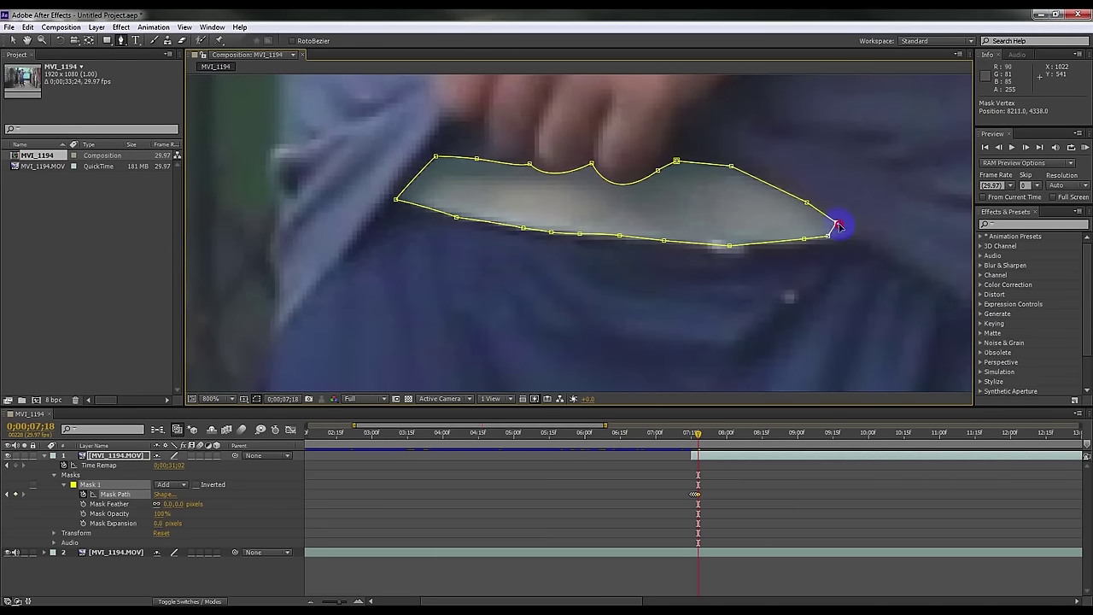
left_click(728, 247)
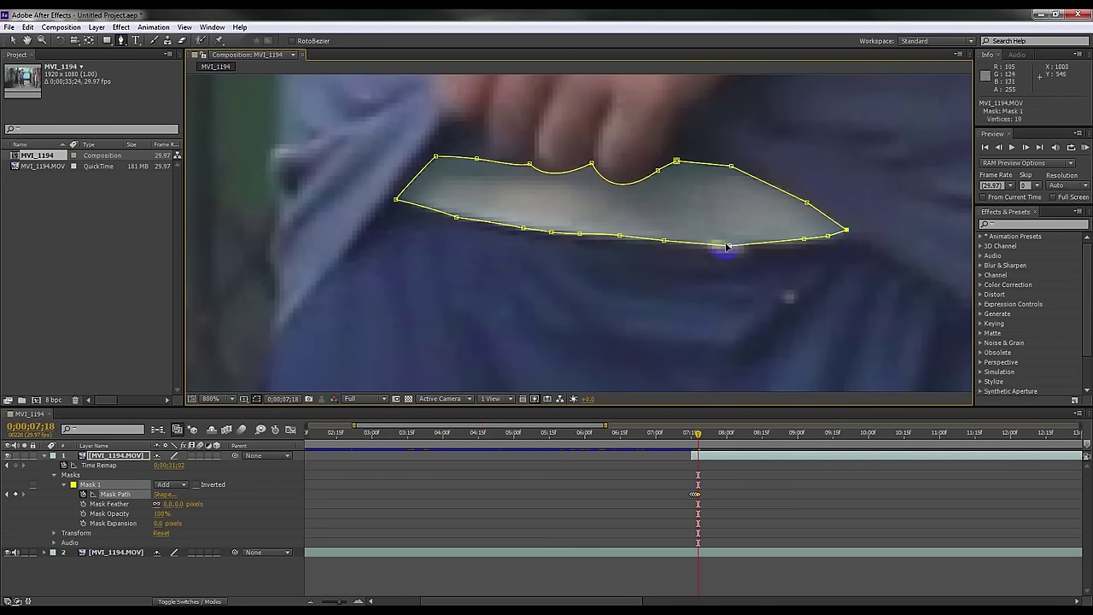
At frame 7;19, stretch the mask's right tip and shift its upper-right vertices to fit.
left_click(1028, 147)
left_click_drag(806, 202, 818, 187)
left_click_drag(846, 229, 881, 235)
left_click(732, 166)
left_click_drag(732, 167, 756, 160)
Raise the mask's top-edge bumps and adjust its left corners and bottom-right vertex.
left_click_drag(658, 174, 659, 156)
left_click(598, 163)
left_click_drag(592, 162, 594, 149)
left_click_drag(608, 192, 606, 174)
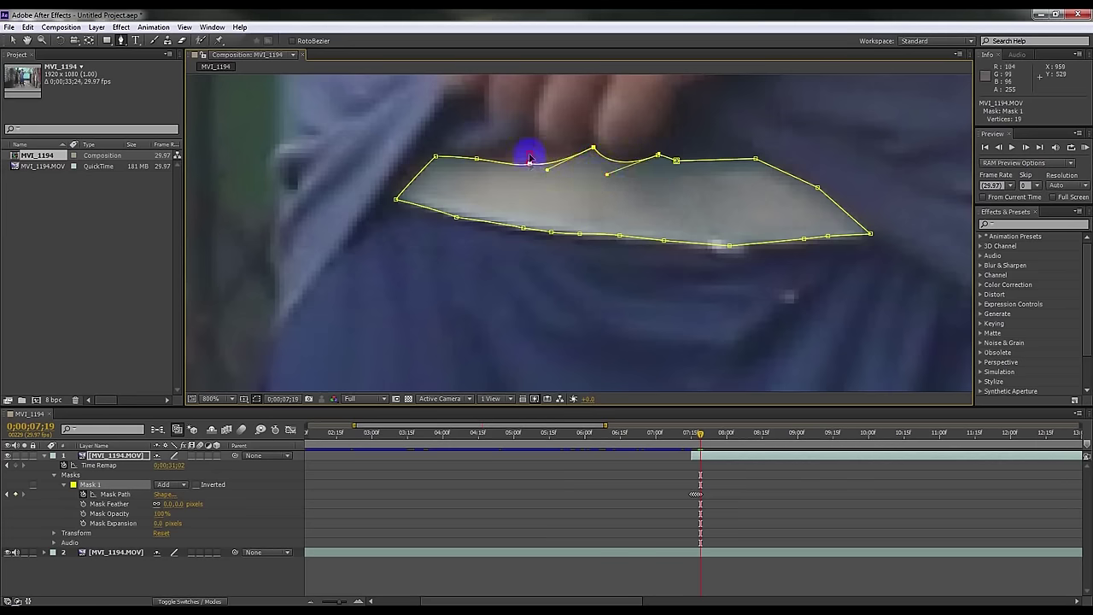
left_click_drag(529, 158, 529, 137)
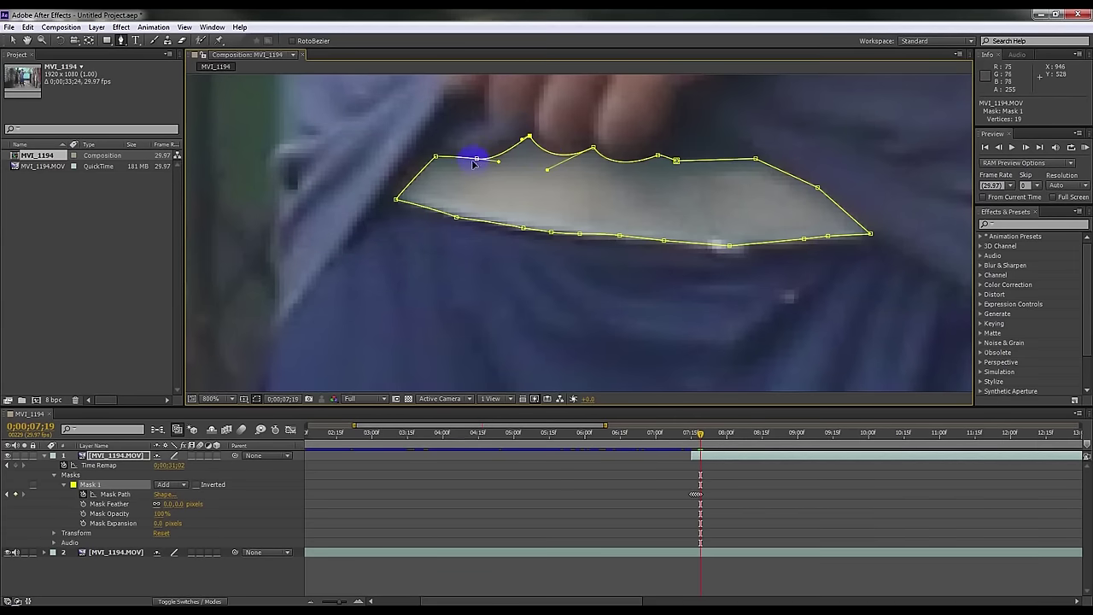
left_click_drag(436, 156, 414, 155)
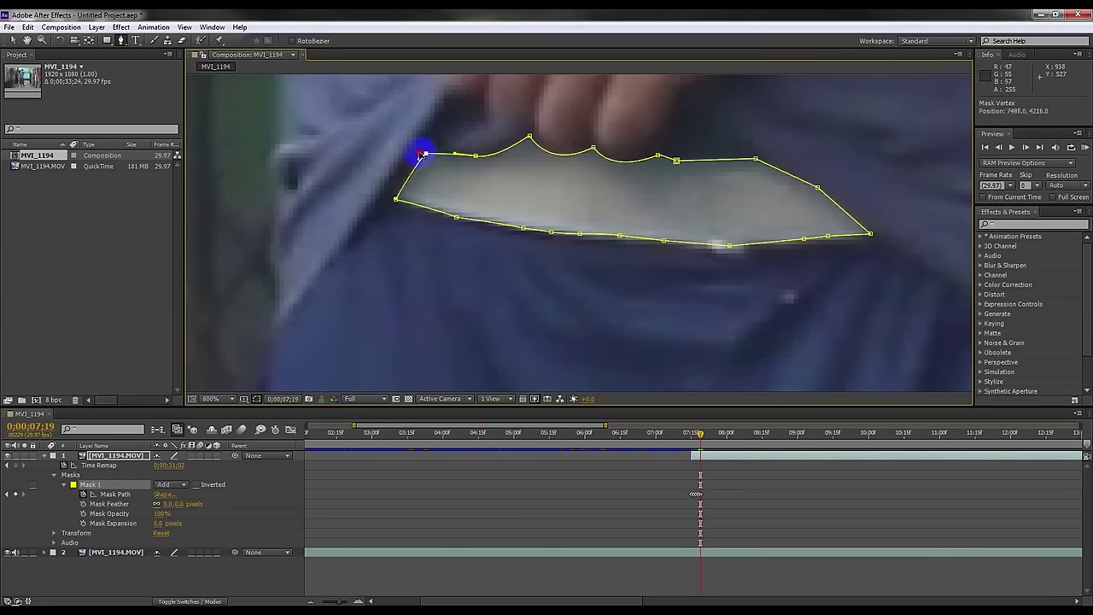
left_click_drag(396, 199, 390, 195)
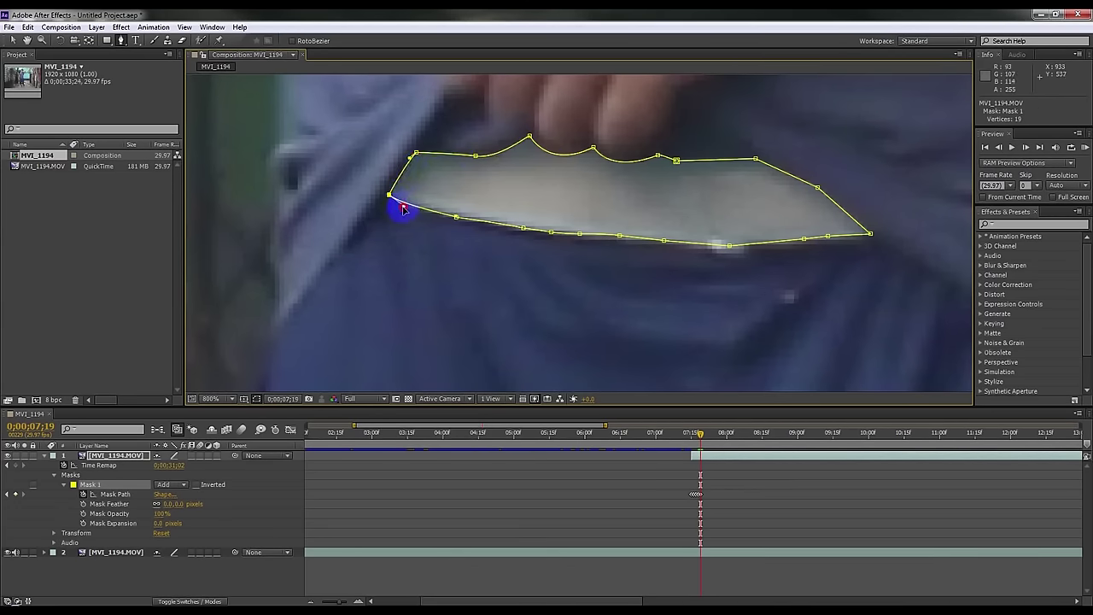
left_click_drag(804, 240, 836, 240)
At frame 7;20, extend the mask's right tip and lift its upper-right vertices.
left_click(1026, 148)
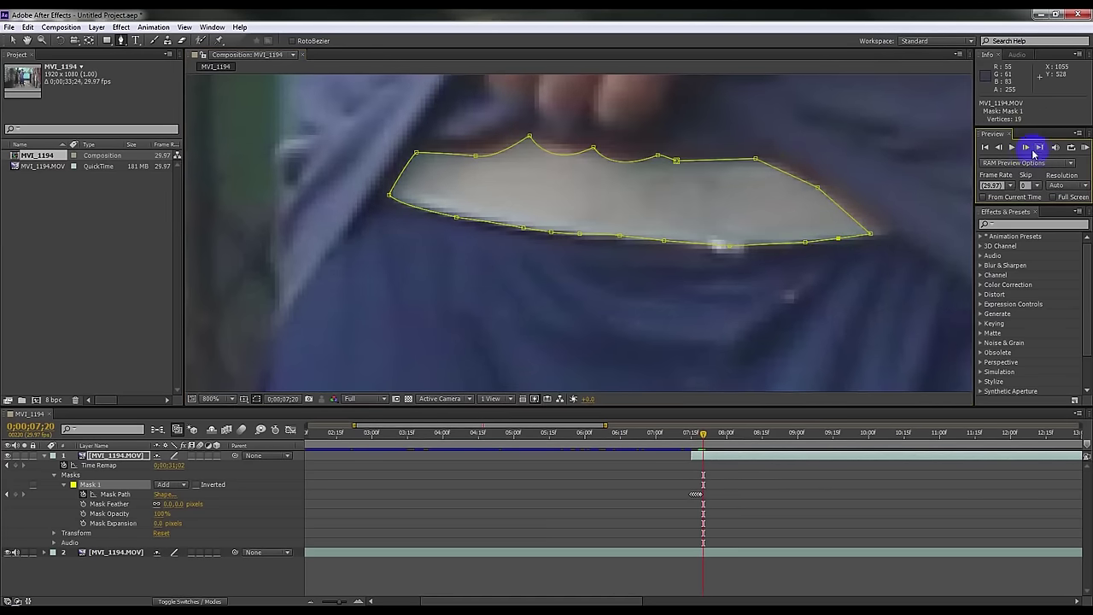
left_click_drag(870, 239, 901, 231)
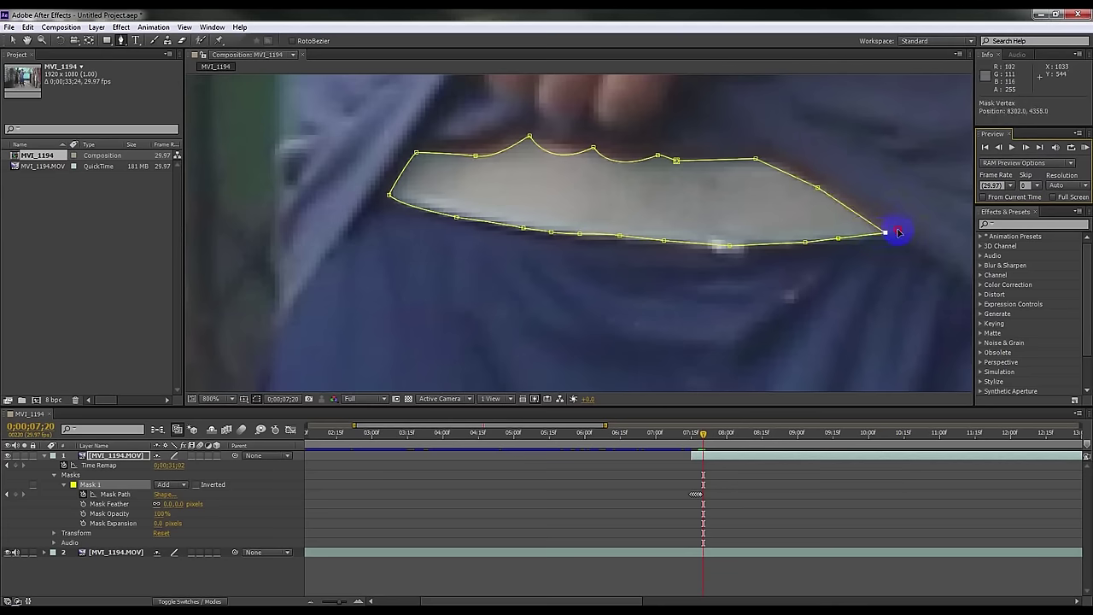
left_click_drag(818, 188, 822, 180)
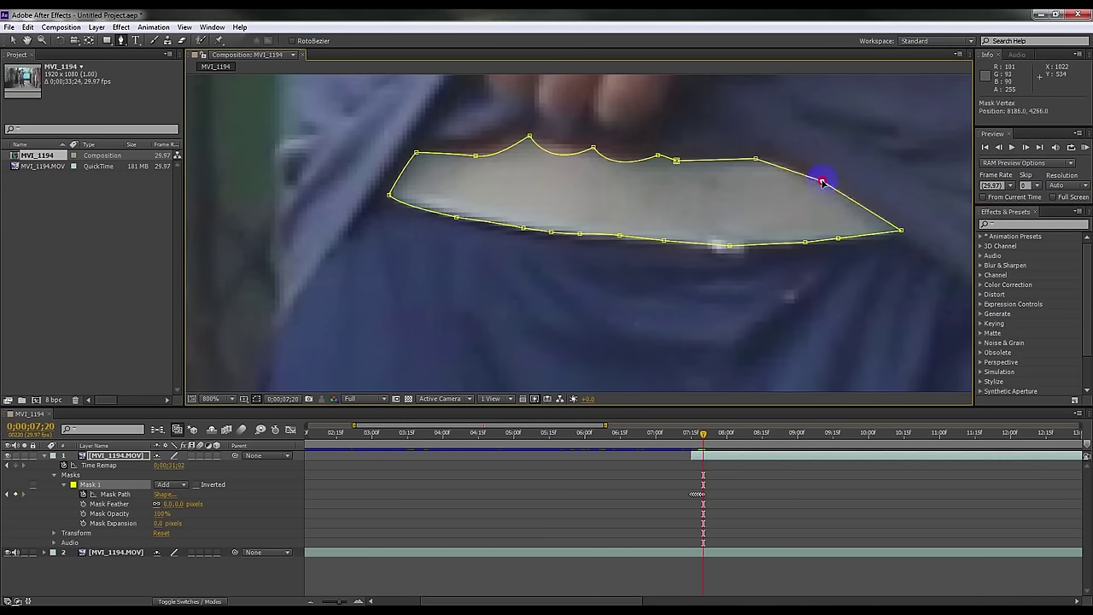
left_click_drag(756, 159, 765, 154)
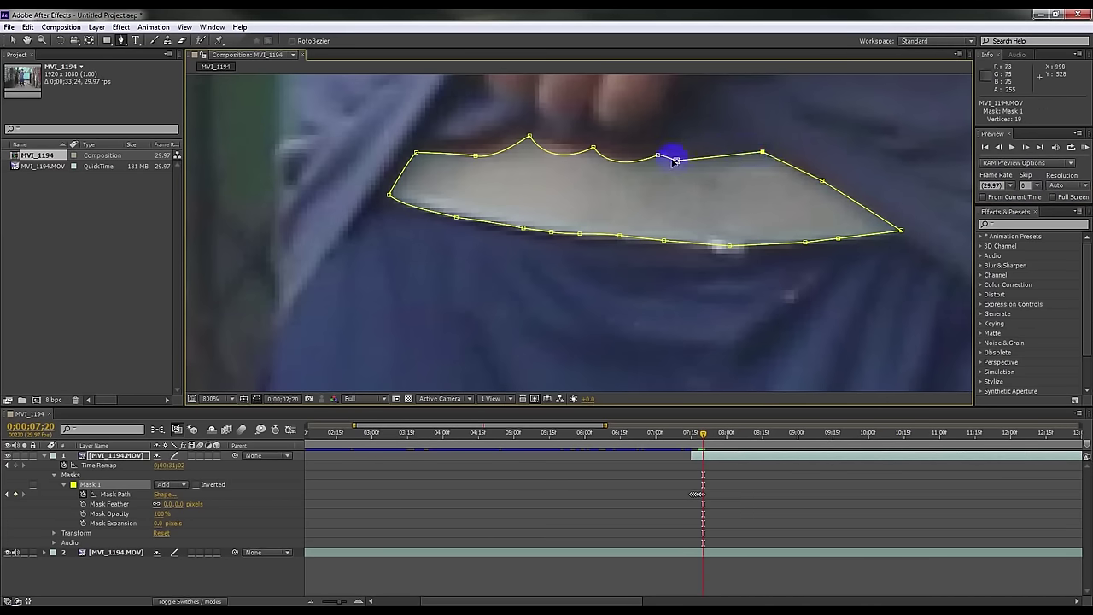
Pull the mask's top-edge vertices up into peaks matching the patch outline.
left_click_drag(659, 155, 659, 138)
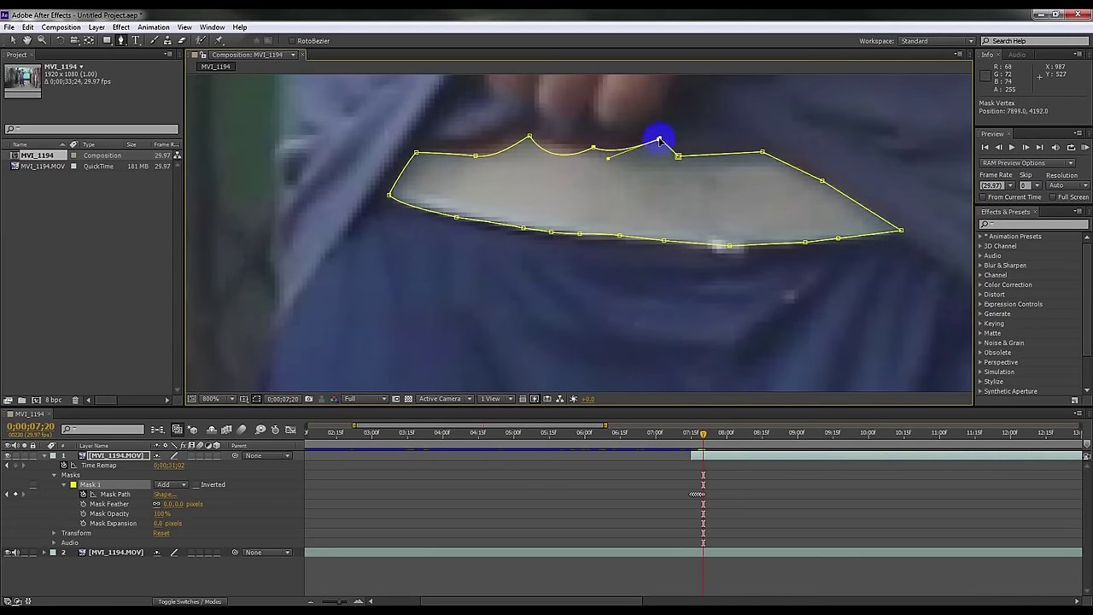
left_click_drag(592, 147, 590, 135)
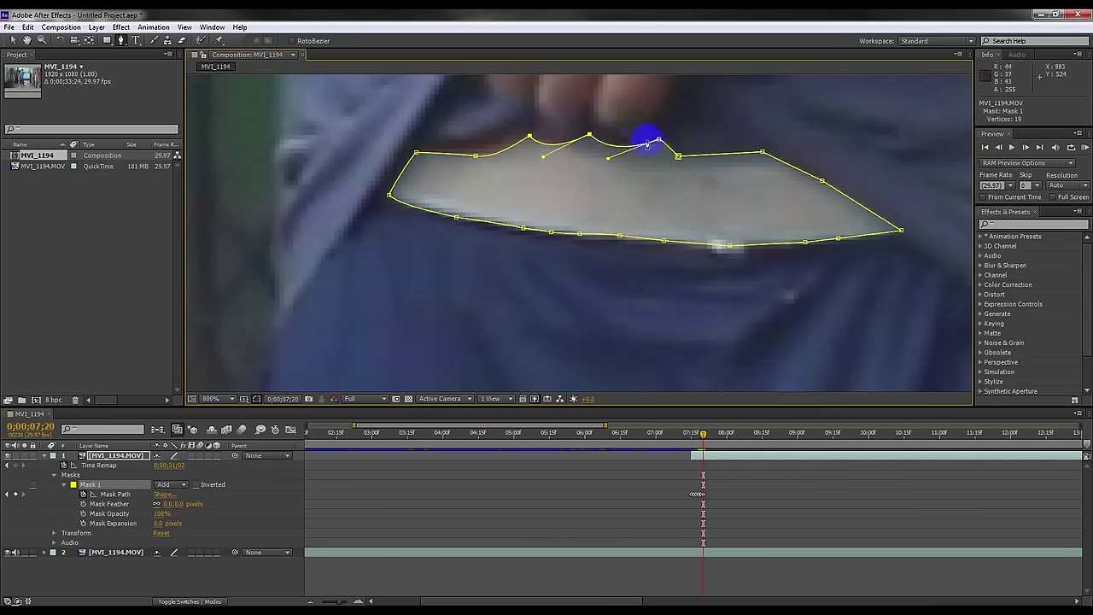
left_click_drag(658, 139, 655, 135)
left_click_drag(529, 137, 531, 120)
left_click(486, 156)
left_click_drag(477, 155, 472, 140)
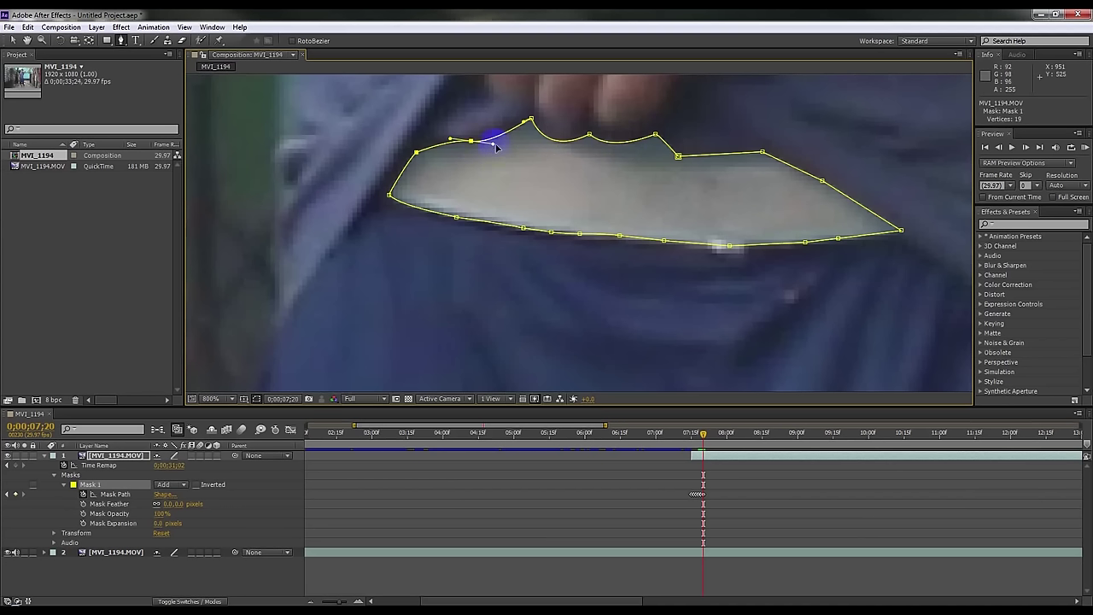
left_click_drag(492, 146, 495, 134)
Raise the leftmost top vertex and refit the bottom-left corner and bottom-edge vertex.
left_click(417, 153)
left_click_drag(417, 152, 419, 139)
left_click_drag(387, 196, 378, 200)
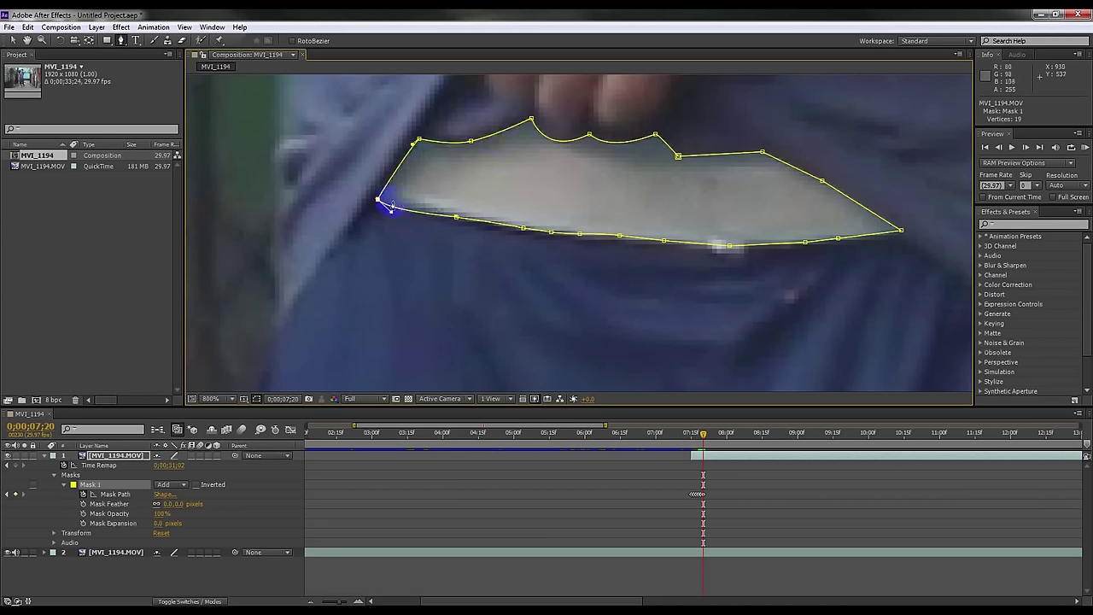
left_click_drag(379, 200, 383, 194)
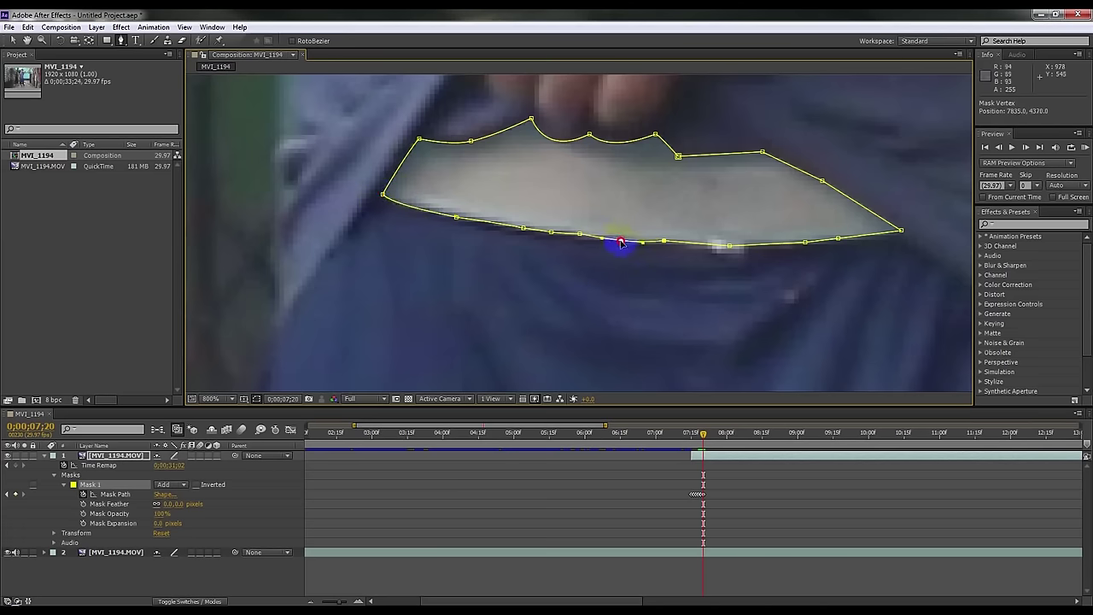
left_click(665, 241)
left_click_drag(668, 244, 673, 243)
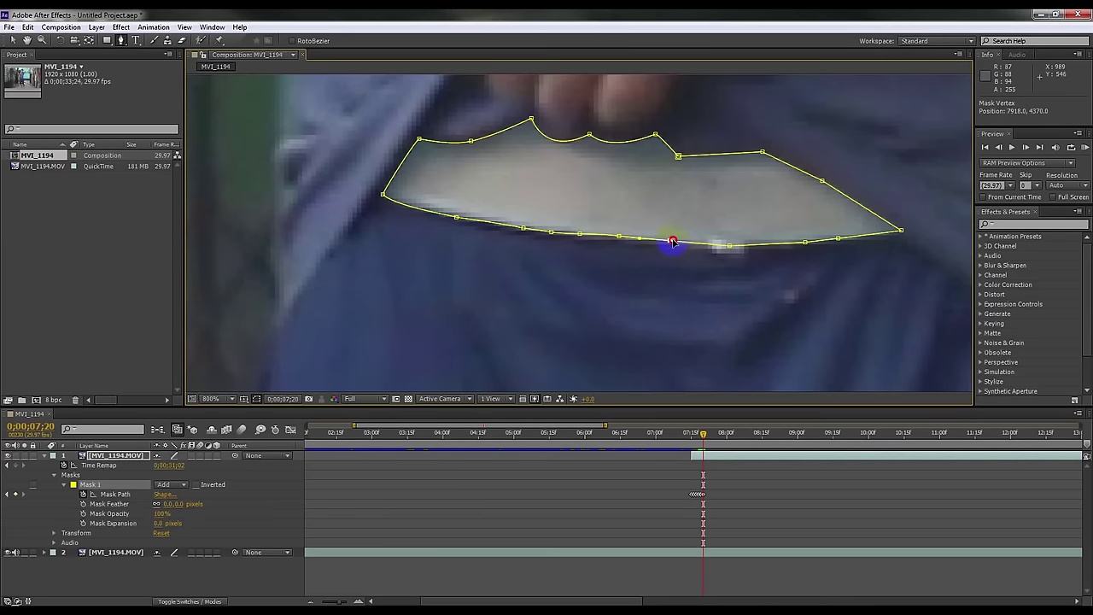
At frame 7;21, lift the mask's upper-right edge and extend its right tip.
left_click(1028, 147)
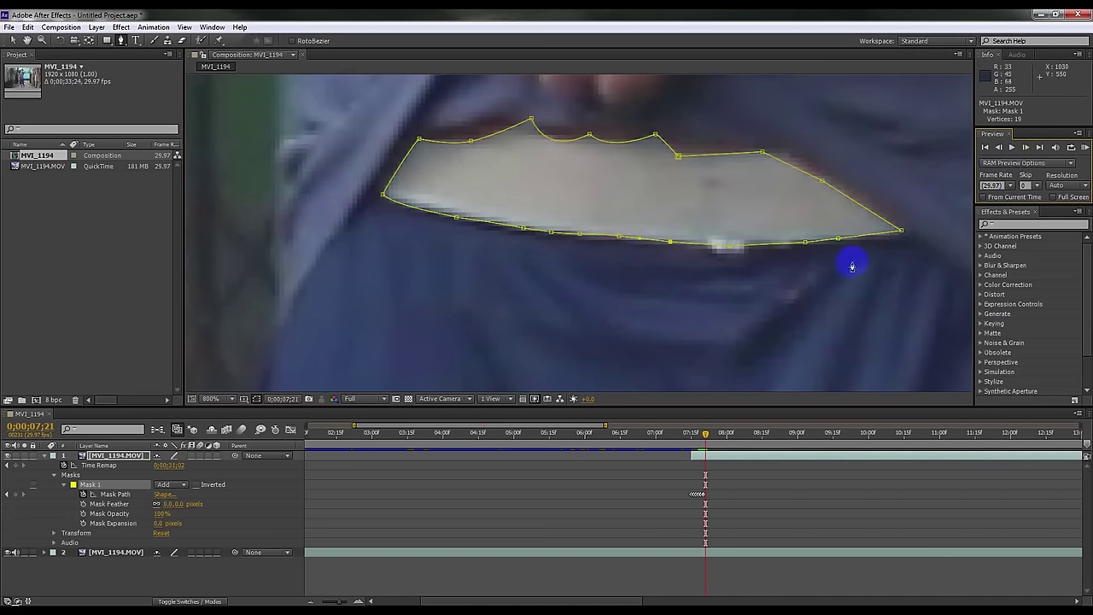
scroll(756, 229, "up", 3)
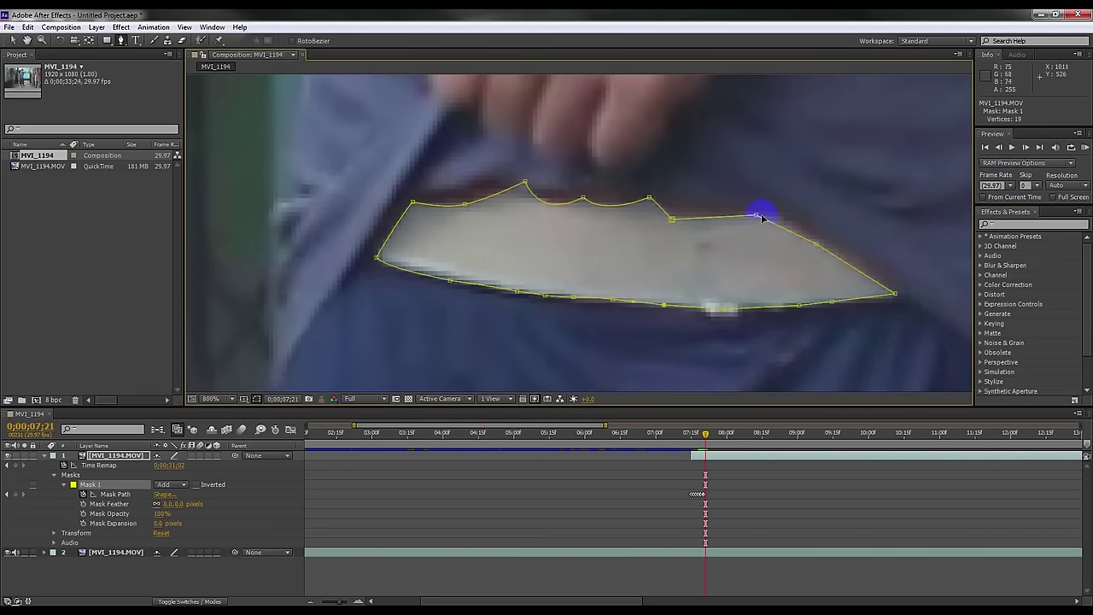
left_click_drag(756, 217, 757, 212)
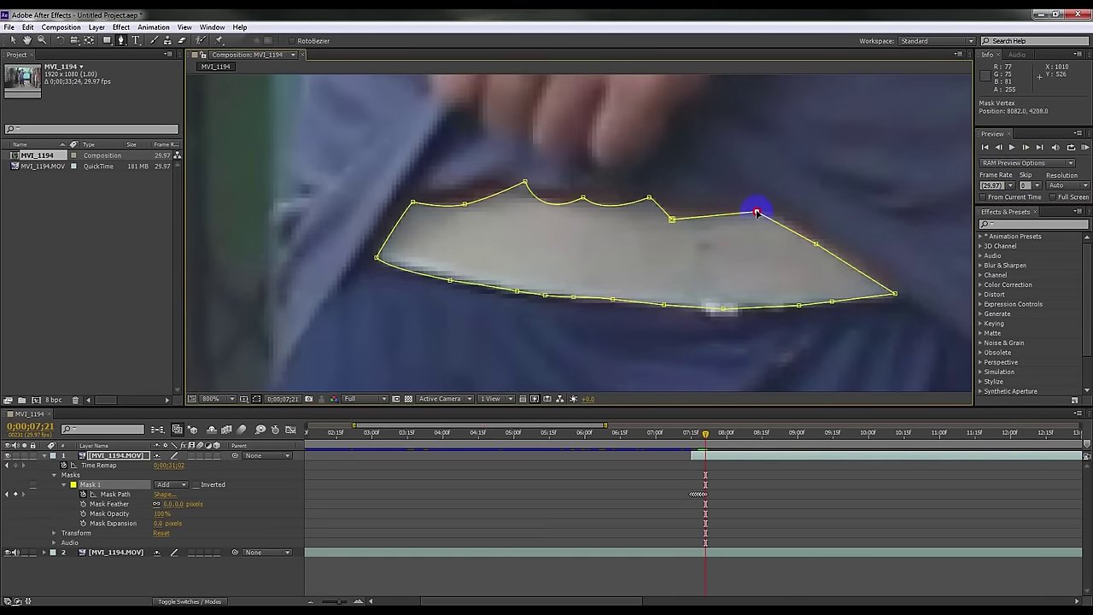
left_click_drag(816, 245, 820, 232)
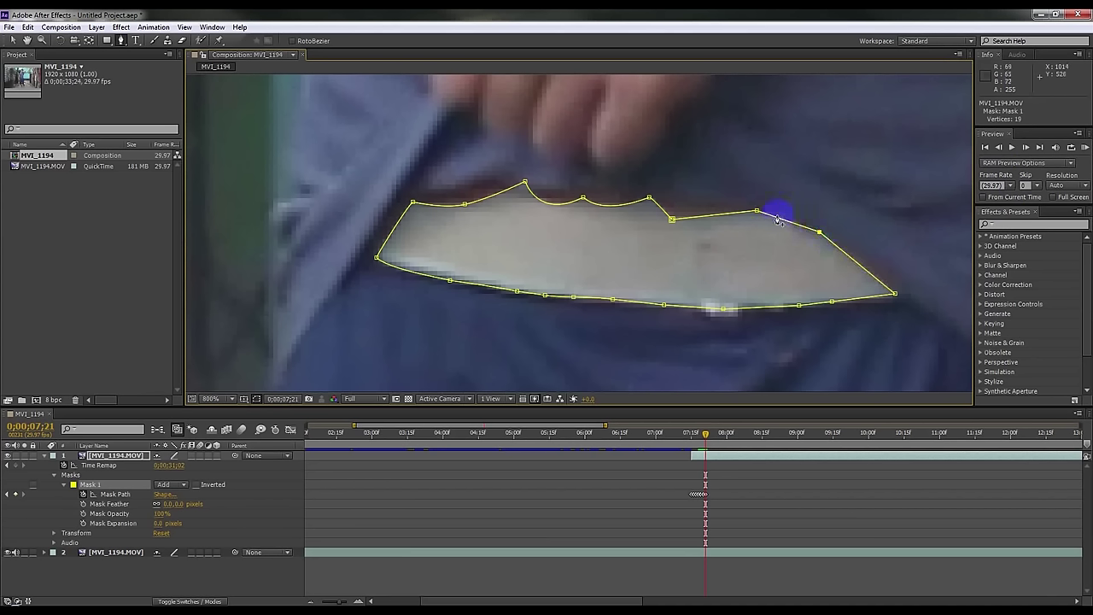
left_click(781, 220)
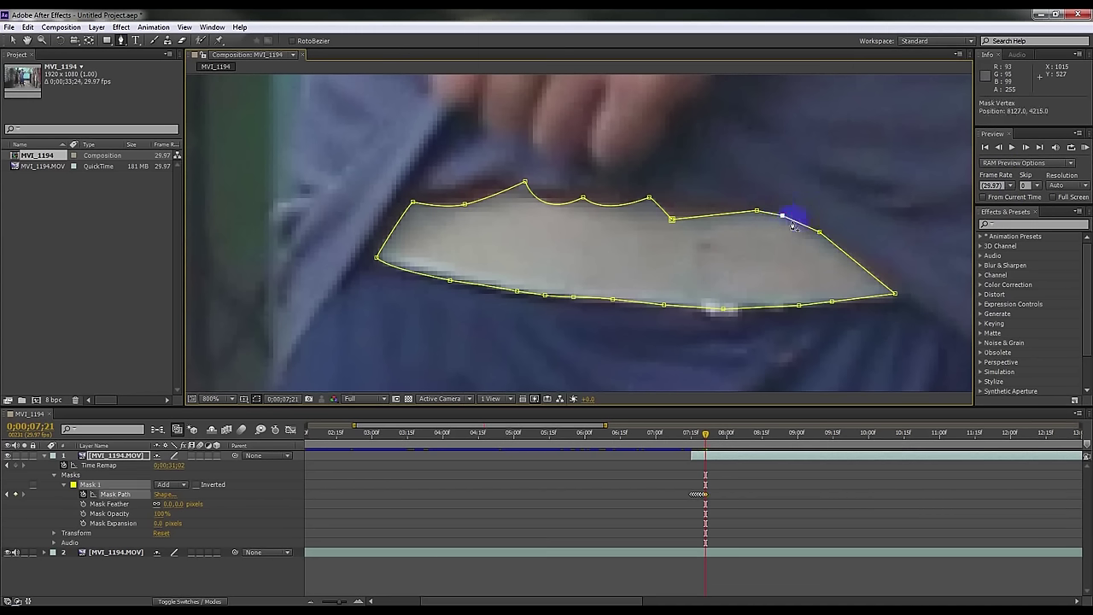
left_click_drag(863, 268, 865, 260)
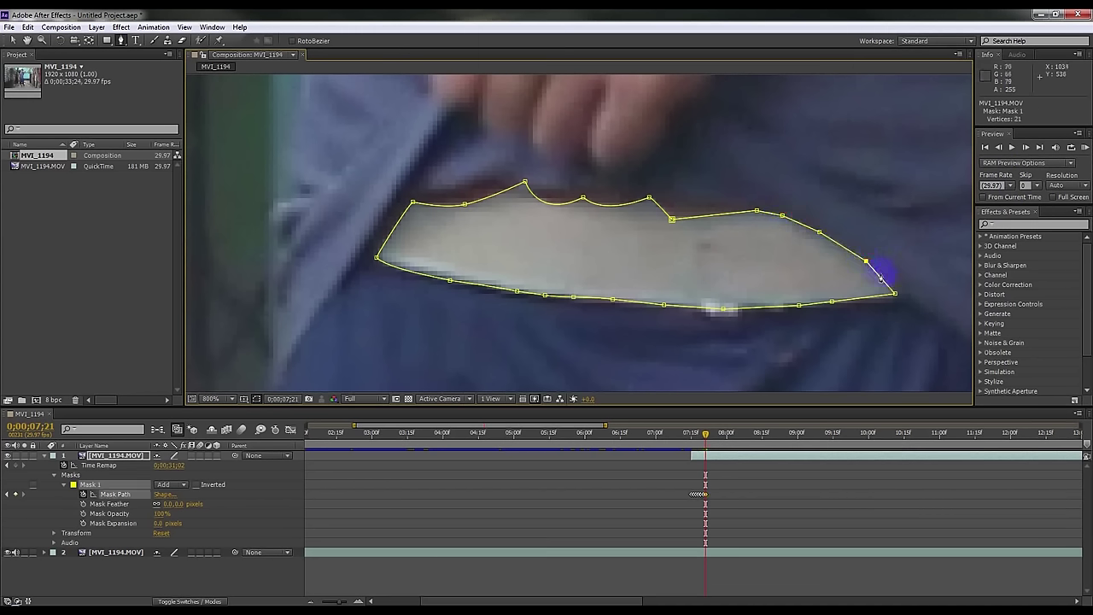
left_click(897, 291)
left_click_drag(896, 291, 906, 295)
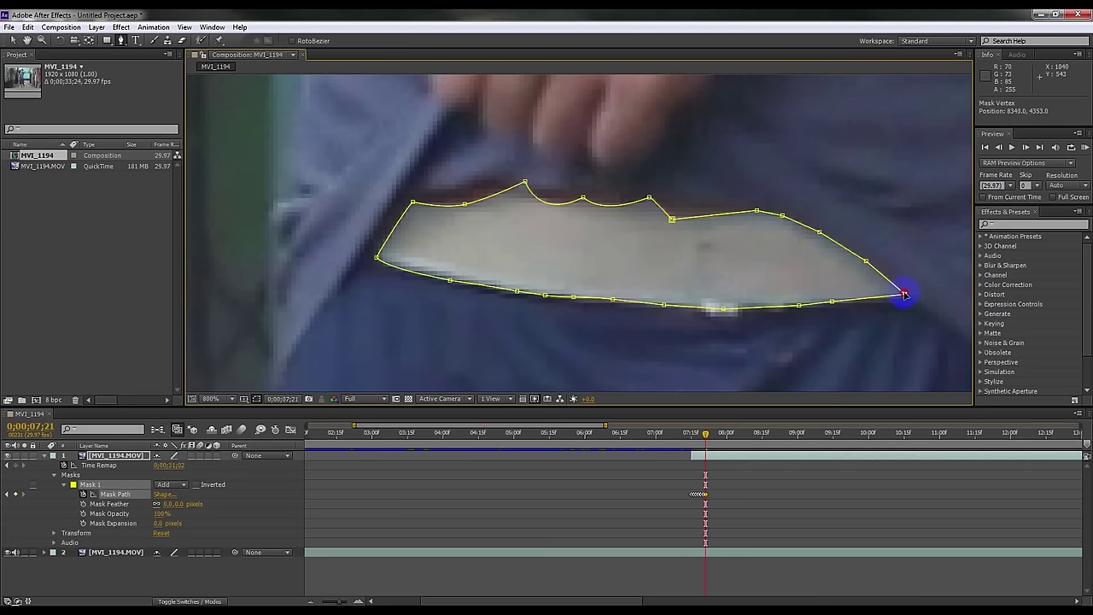
Smooth the top-edge peaks into a clean curve and fit the left corner to the patch.
left_click_drag(673, 222, 646, 196)
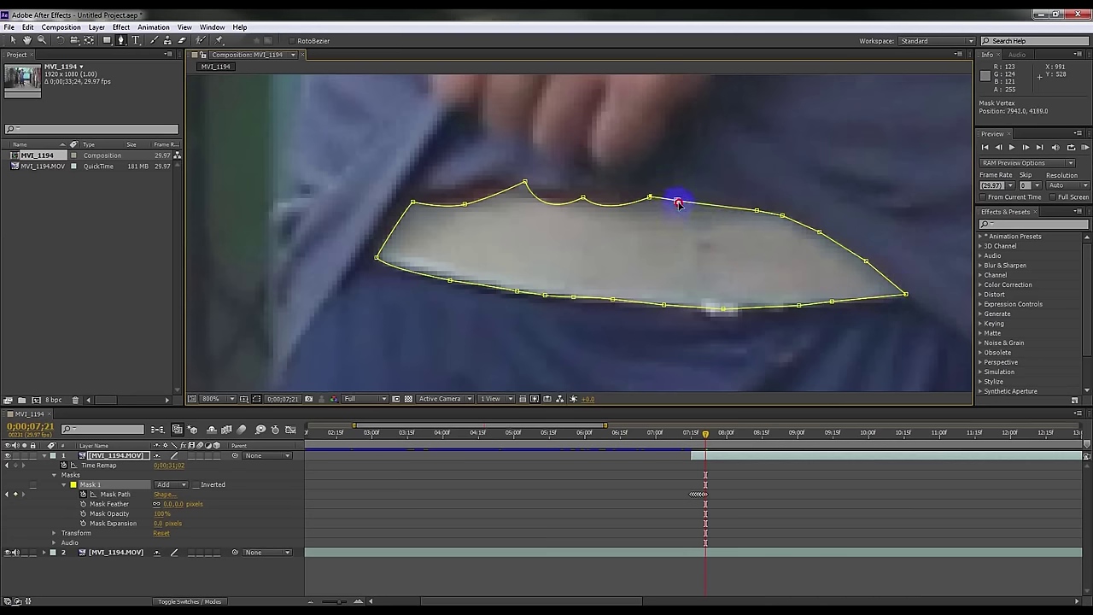
mouse_move(583, 198)
left_mouse_down()
mouse_move(598, 211)
mouse_move(547, 205)
mouse_move(543, 188)
mouse_move(522, 182)
left_mouse_up()
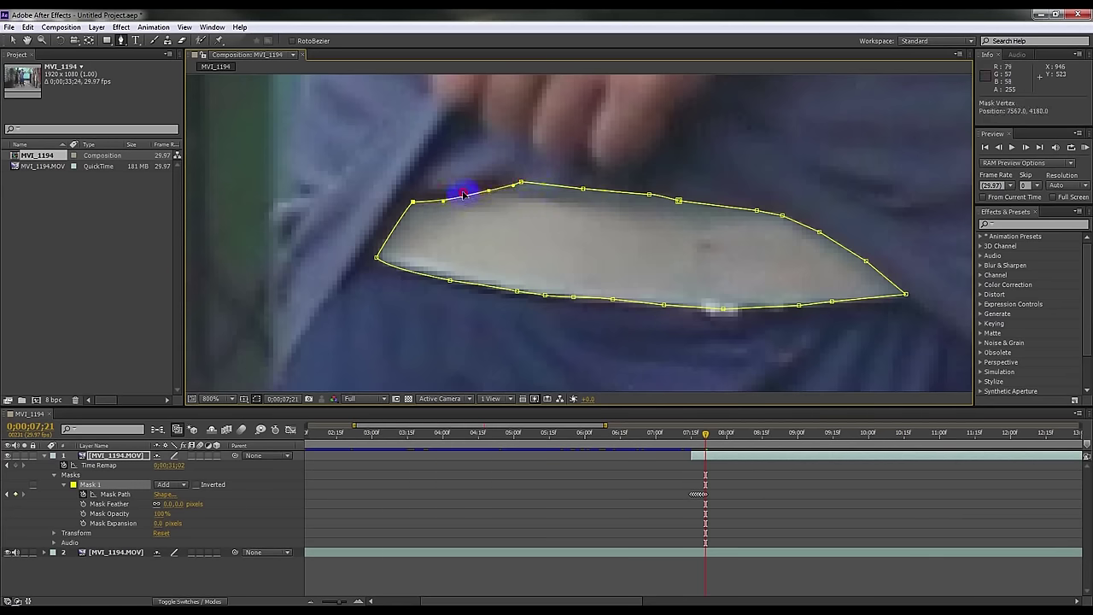
left_click_drag(466, 205, 462, 189)
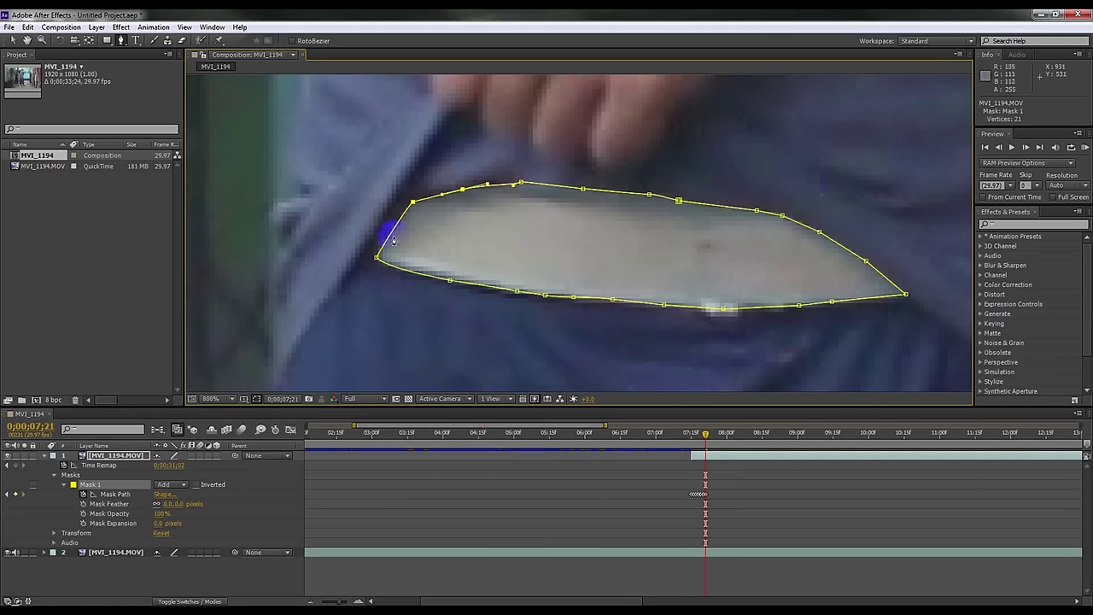
left_click_drag(412, 201, 405, 195)
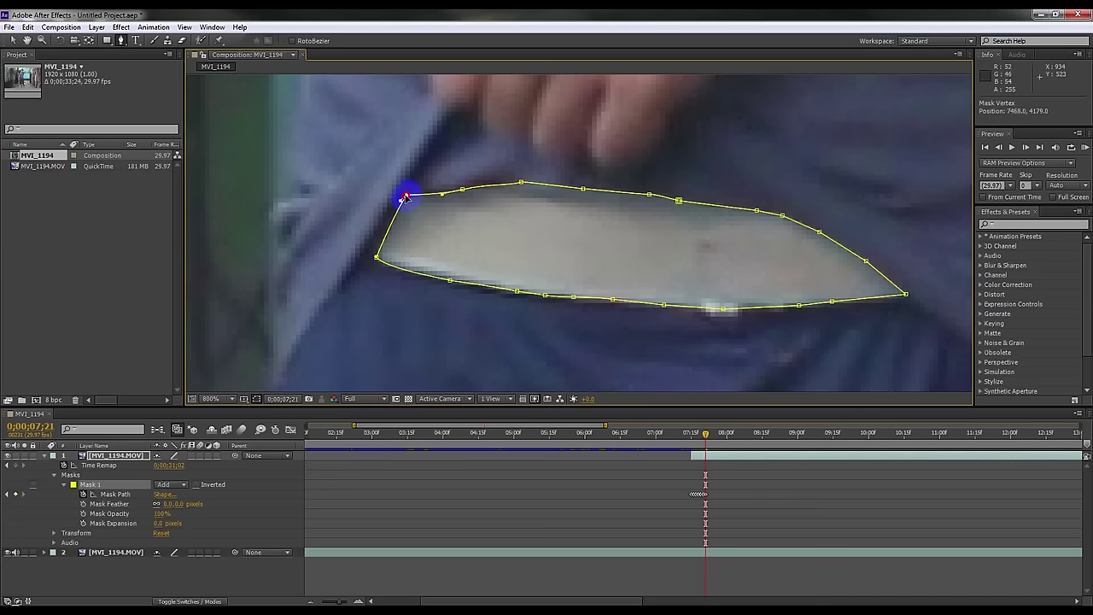
left_click_drag(374, 255, 370, 253)
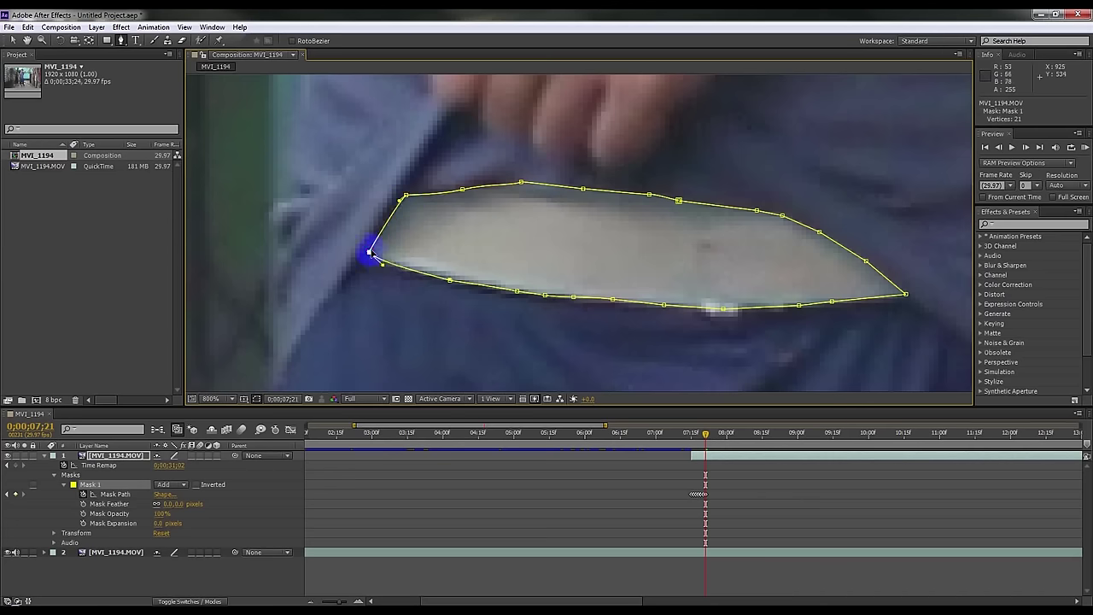
At frame 7;22, refit the mask's right tip and upper-right points to the patch.
left_click(1028, 147)
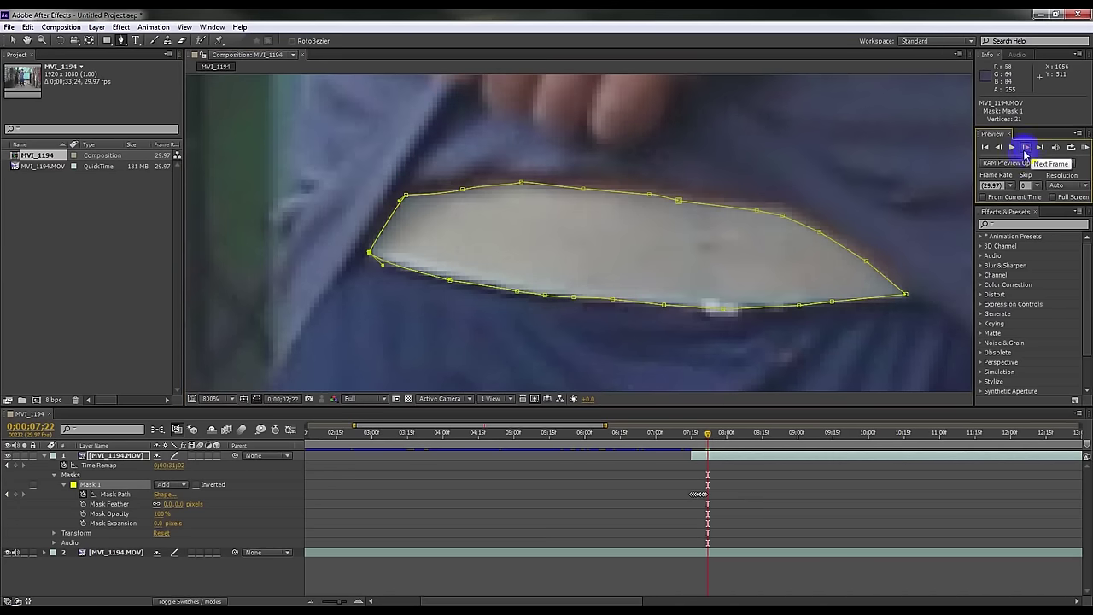
left_click_drag(866, 259, 869, 253)
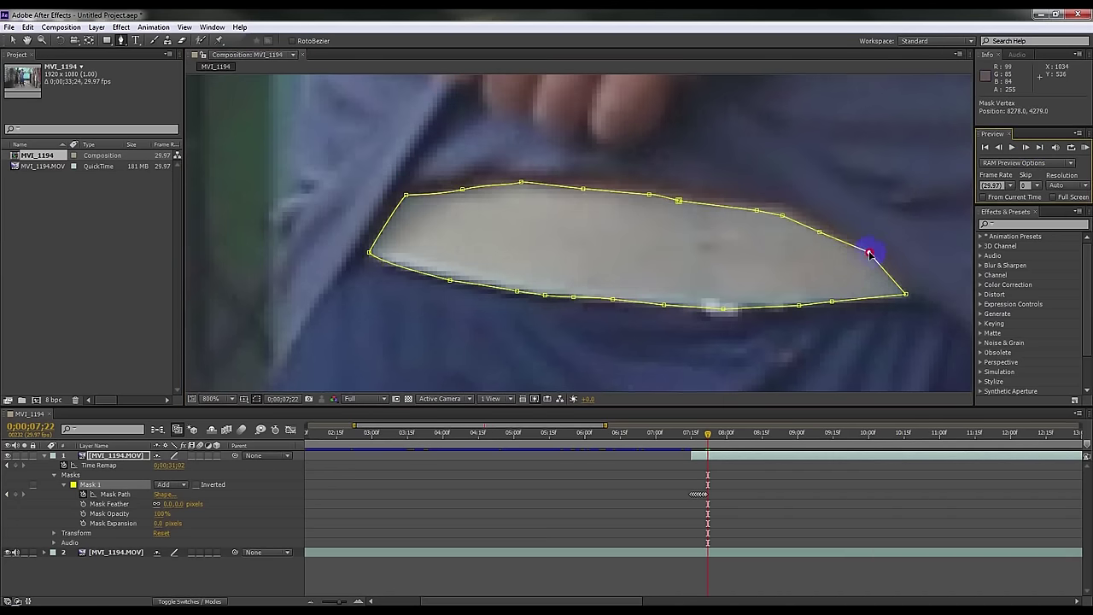
left_click_drag(908, 295, 913, 292)
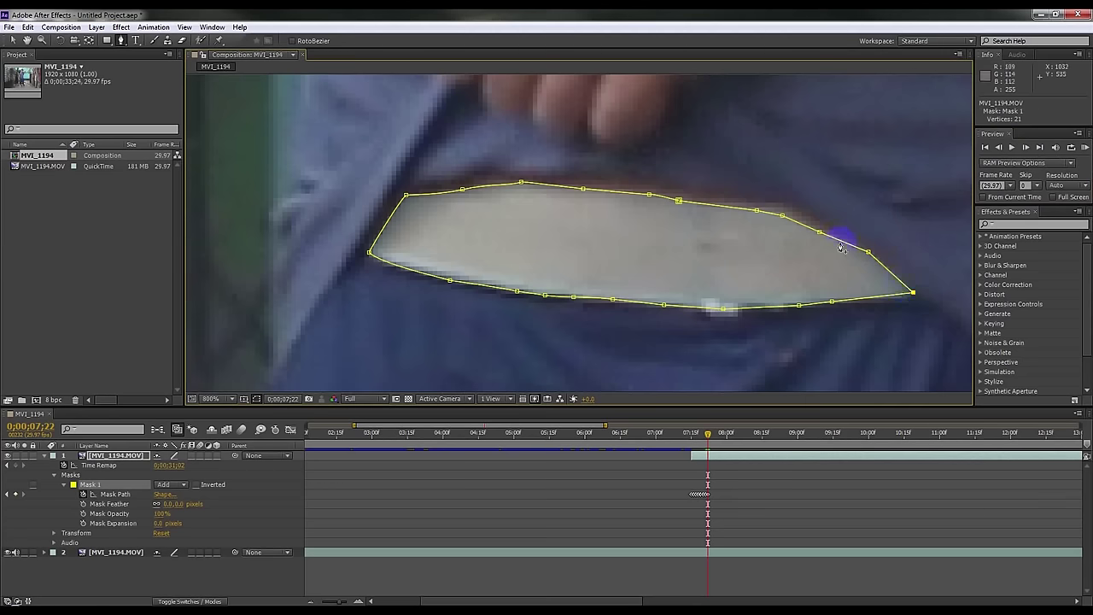
left_click_drag(819, 229, 820, 221)
left_click_drag(870, 253, 873, 252)
left_click_drag(821, 221, 747, 199)
Slide the top-edge points along the patch and fit the upper-left and lower-left corners.
left_click_drag(678, 200, 649, 180)
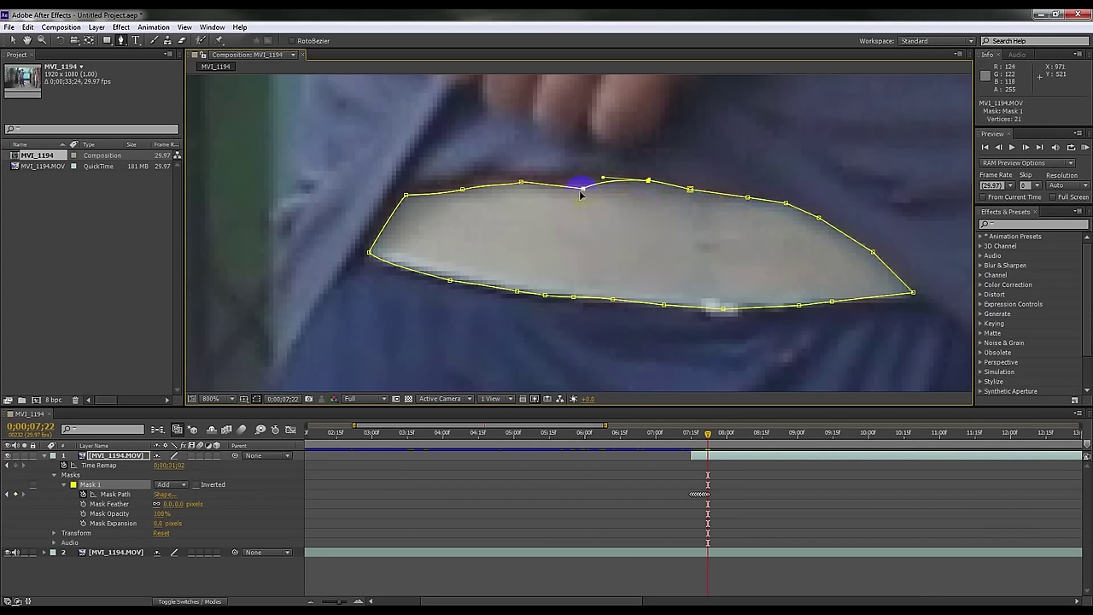
left_click_drag(584, 189, 472, 180)
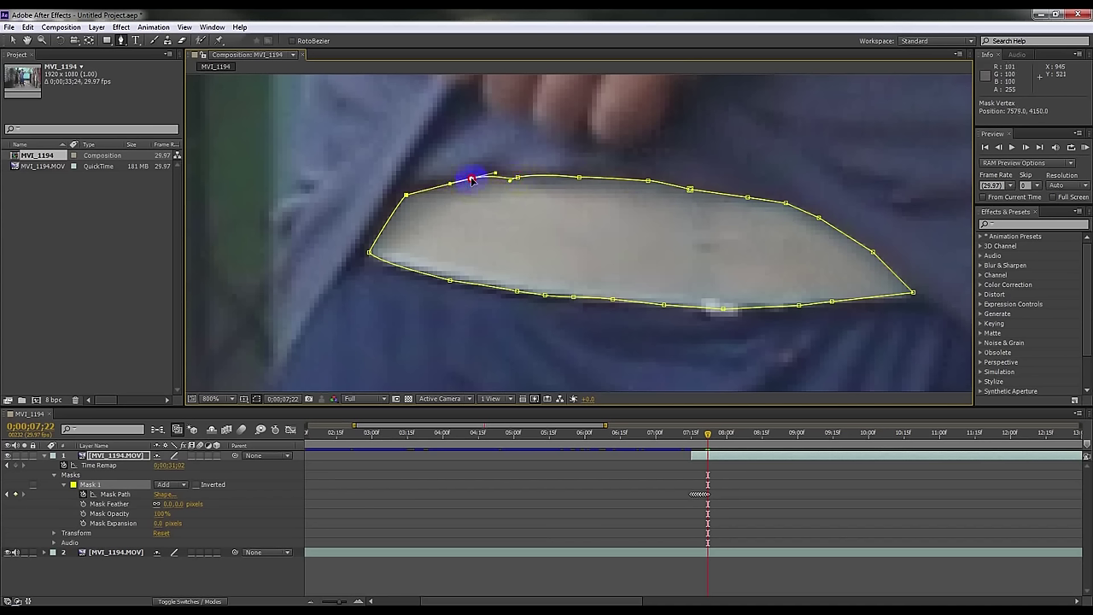
left_click(410, 195)
left_click_drag(405, 196, 398, 193)
left_click(369, 251)
left_click_drag(369, 253, 365, 251)
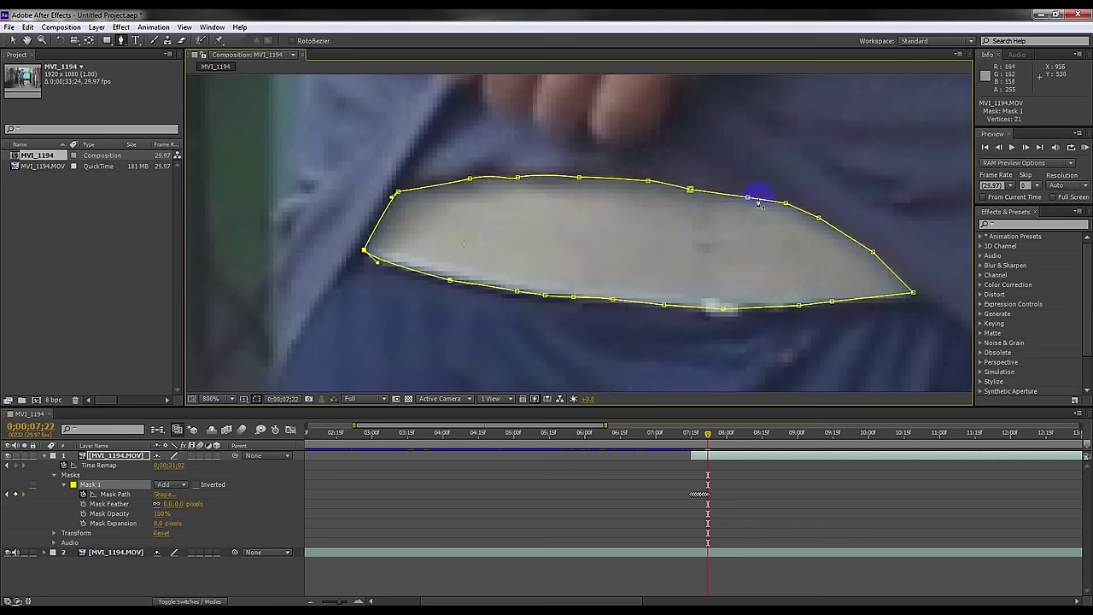
At frame 7;23, raise the upper-right point and move the right point to the patch edge.
left_click(1026, 147)
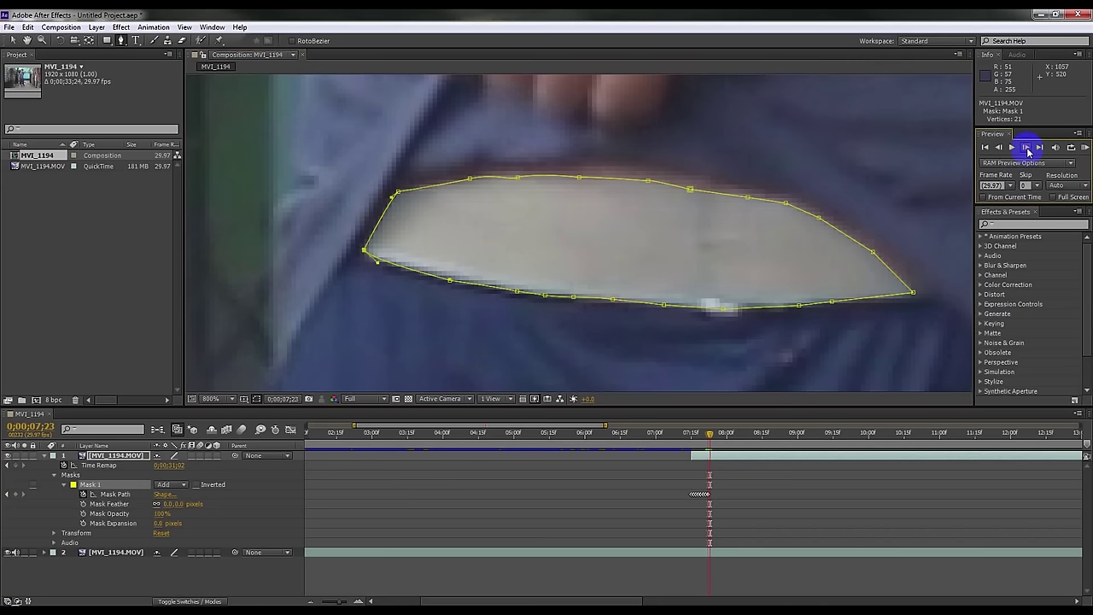
left_click(822, 216)
left_click_drag(822, 216, 824, 210)
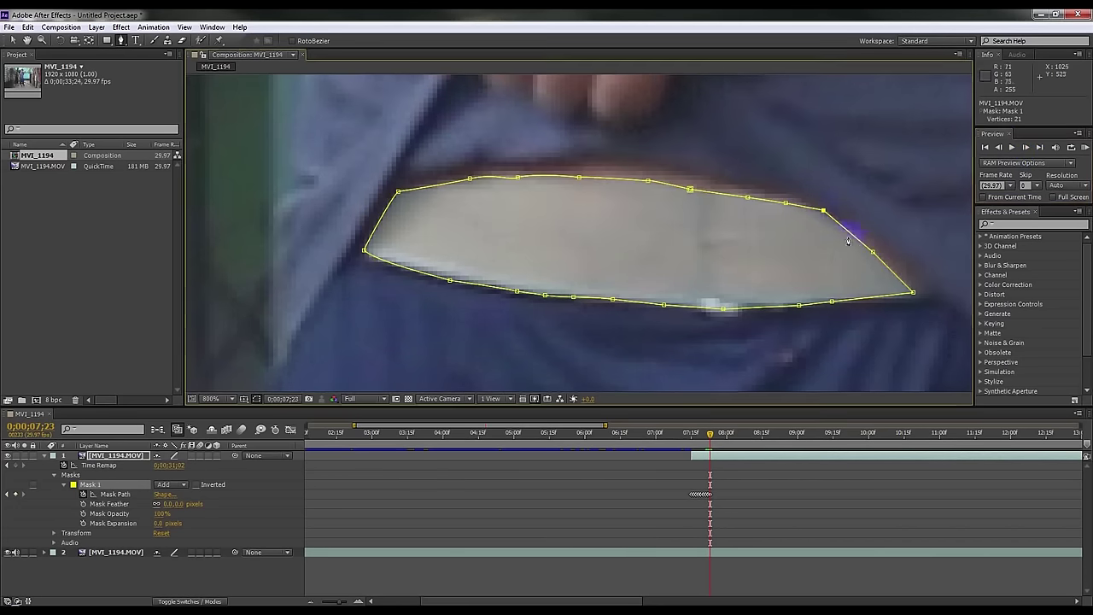
left_click_drag(873, 251, 884, 245)
Tweak the right mask point and scrub back through earlier frames to review the traced mask.
left_click_drag(915, 294, 927, 291)
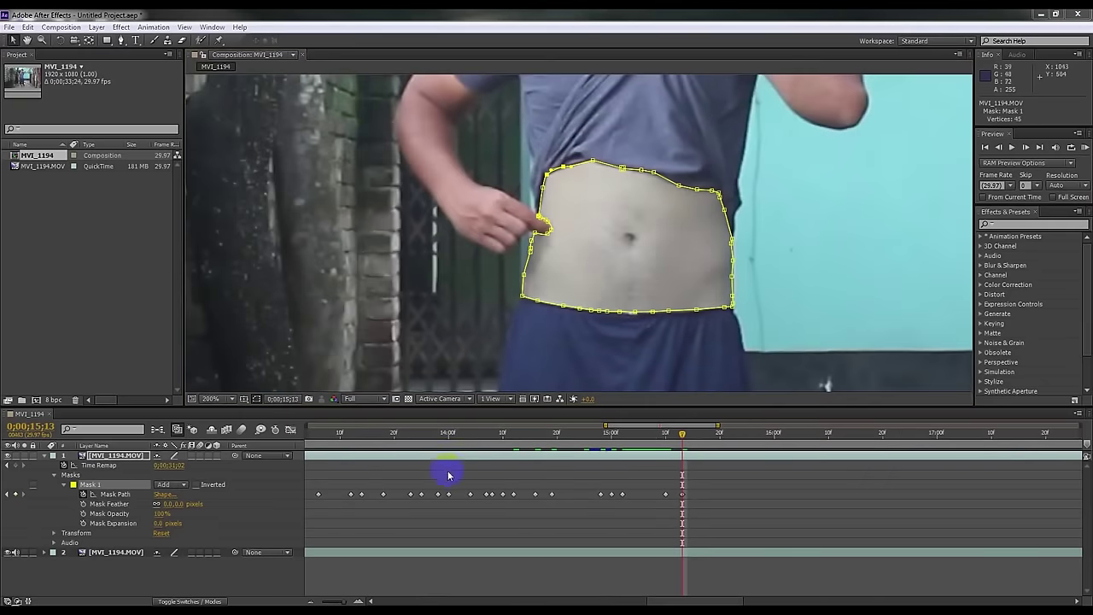
mouse_move(683, 436)
left_mouse_down()
mouse_move(495, 455)
mouse_move(683, 484)
left_mouse_up()
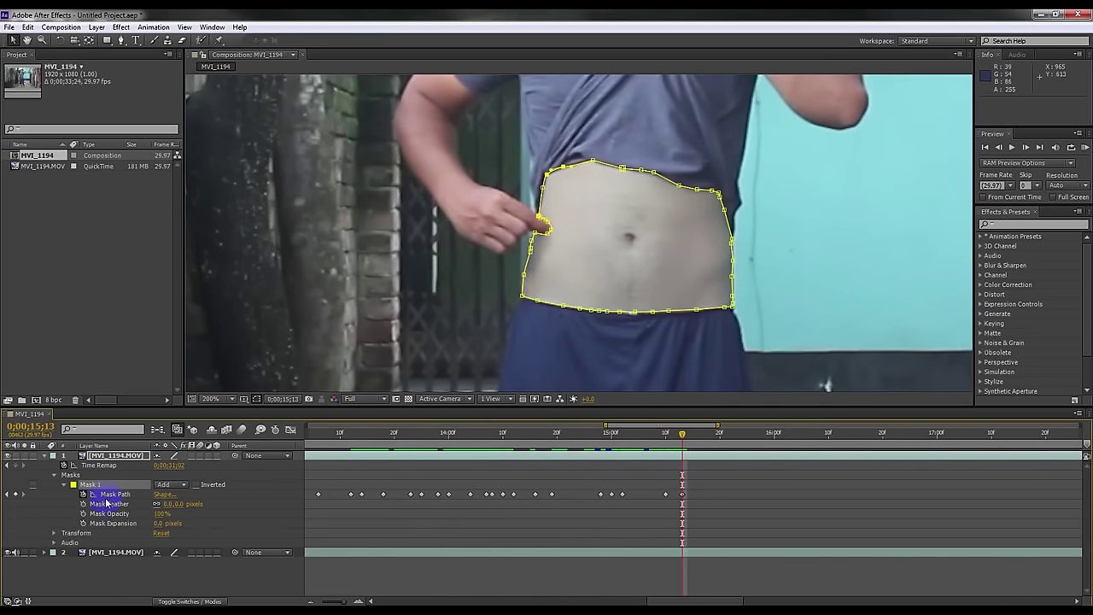
left_click(66, 484)
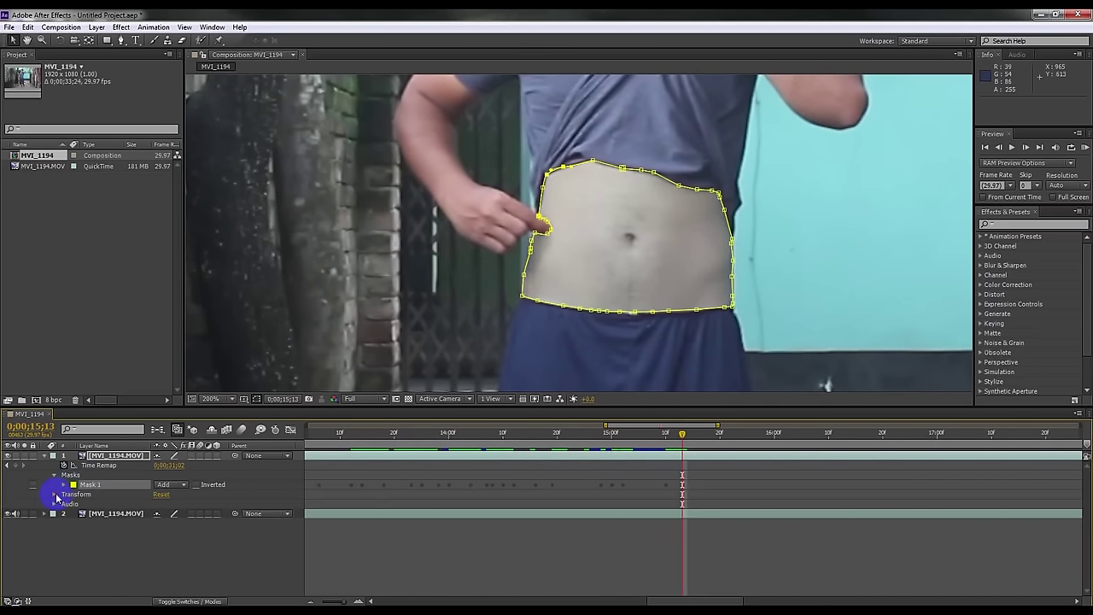
Set the layer Opacity to 100% and add a starting Position keyframe.
left_click(55, 494)
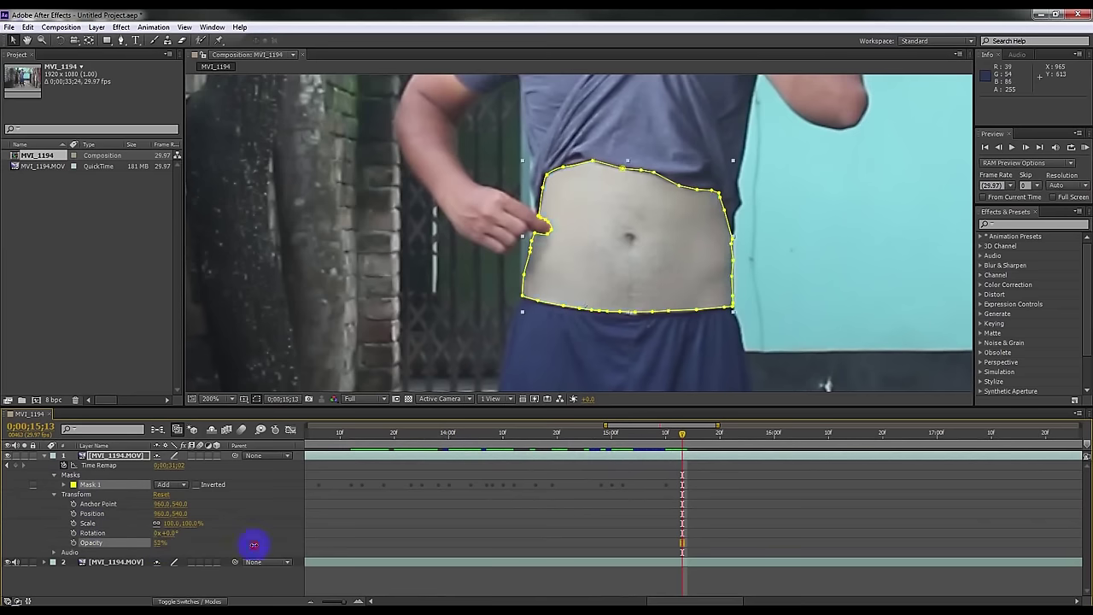
left_click_drag(158, 549, 355, 549)
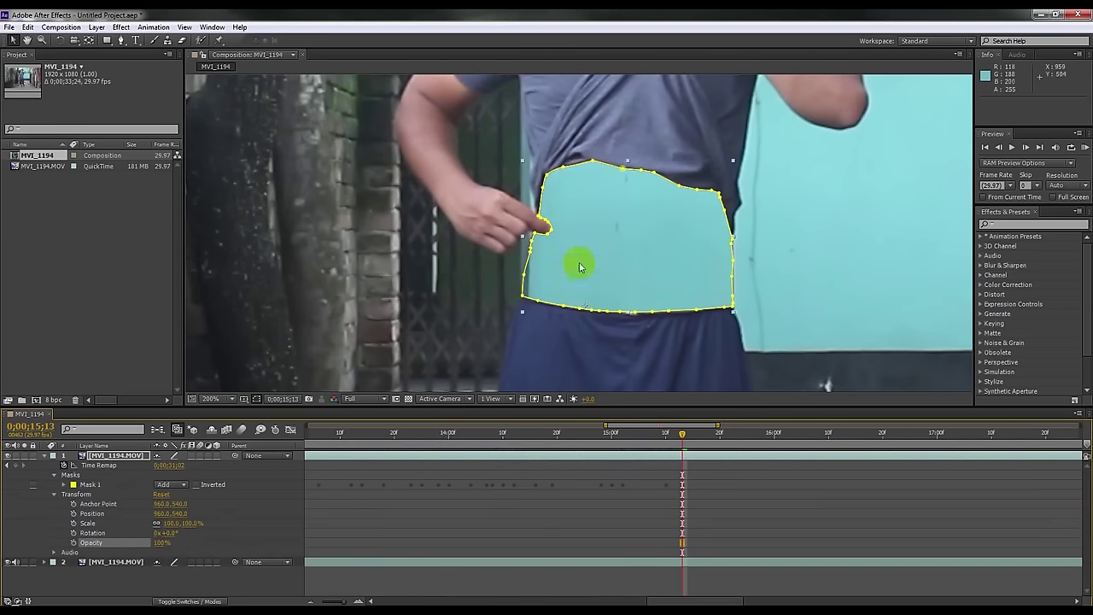
scroll(578, 264, "up", 2)
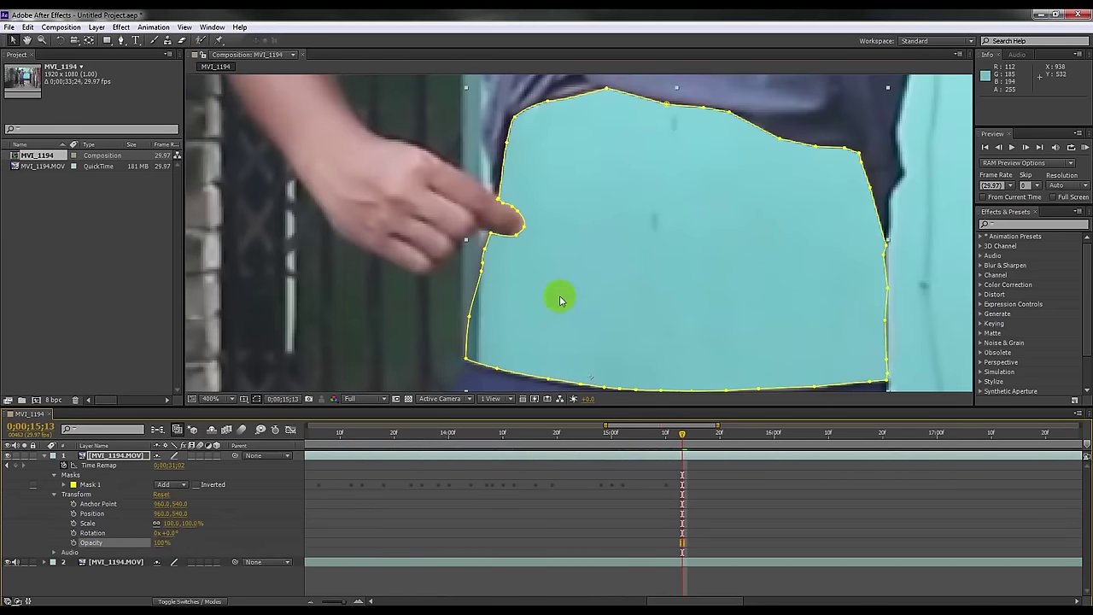
left_click(74, 513)
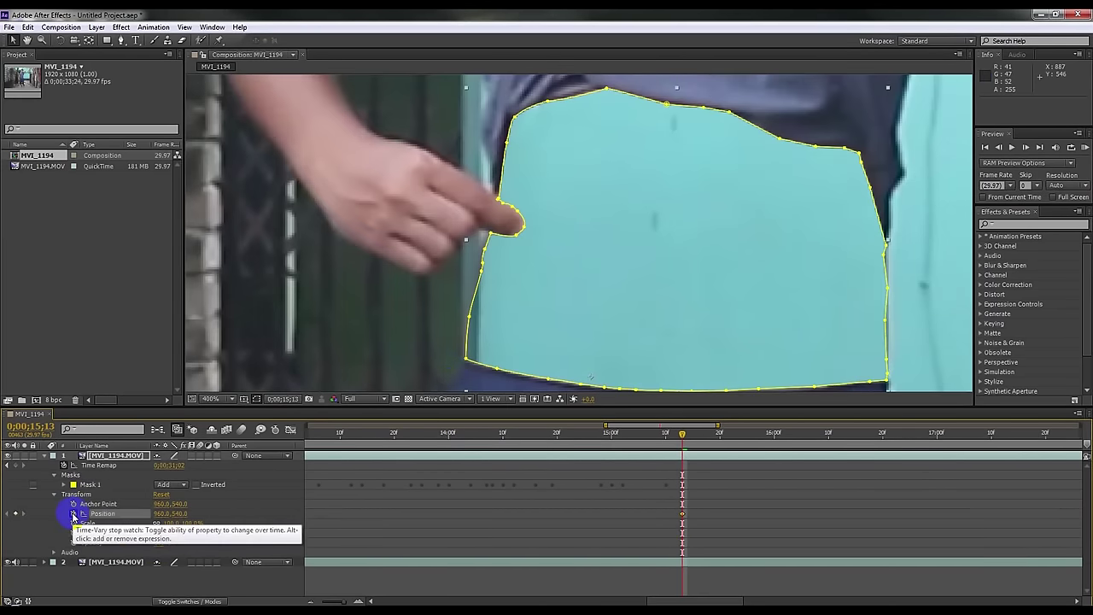
Hide the mask outline and set Mask 1 feather to 1.0 and expansion to 1.0 pixels.
left_click(63, 485)
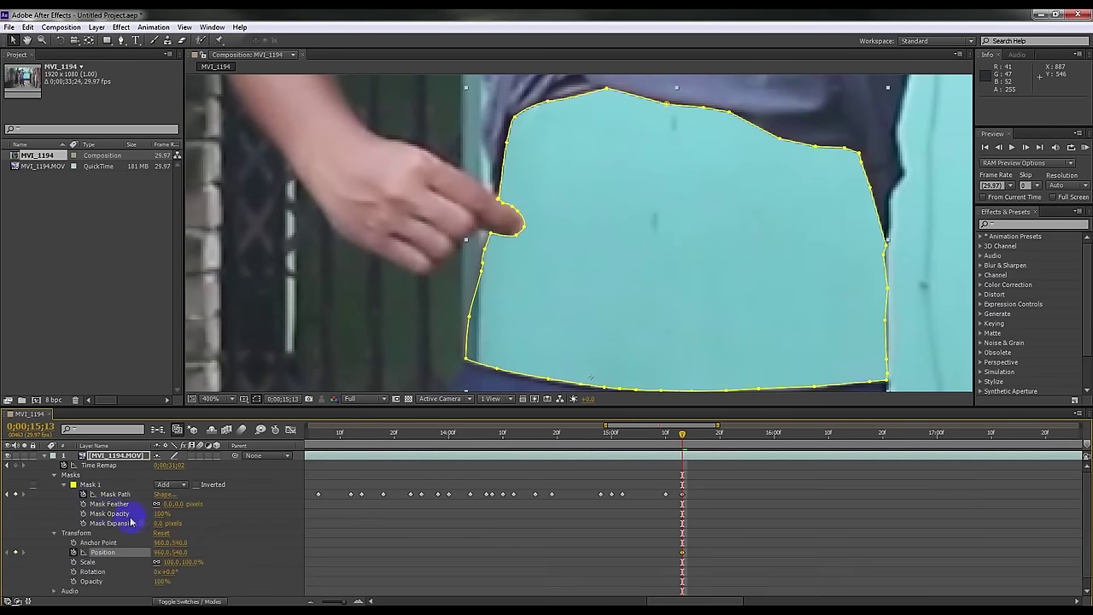
left_click(256, 399)
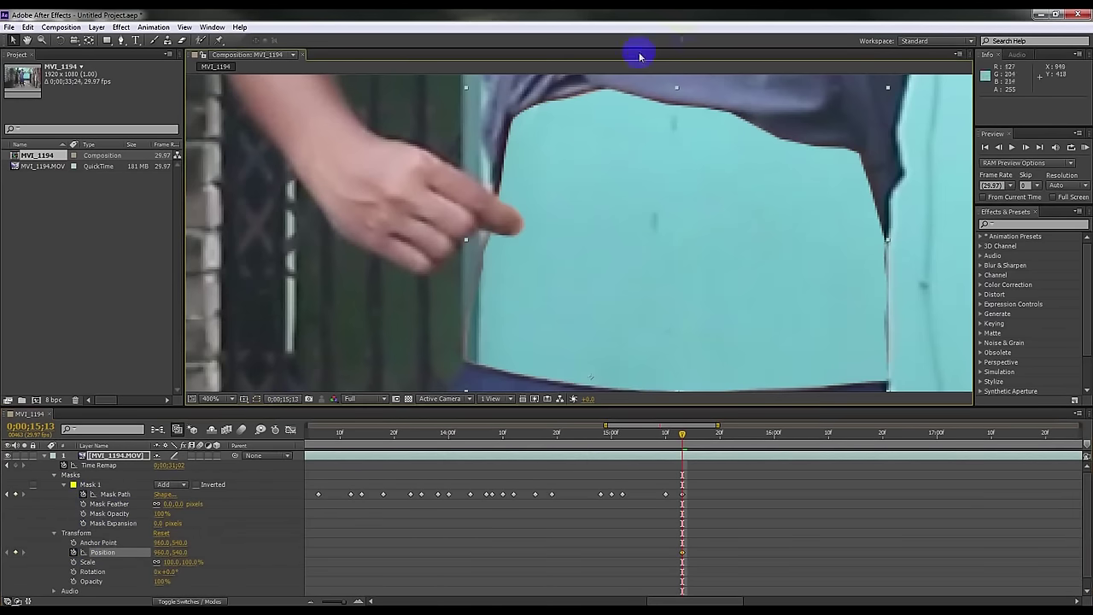
left_click(170, 504)
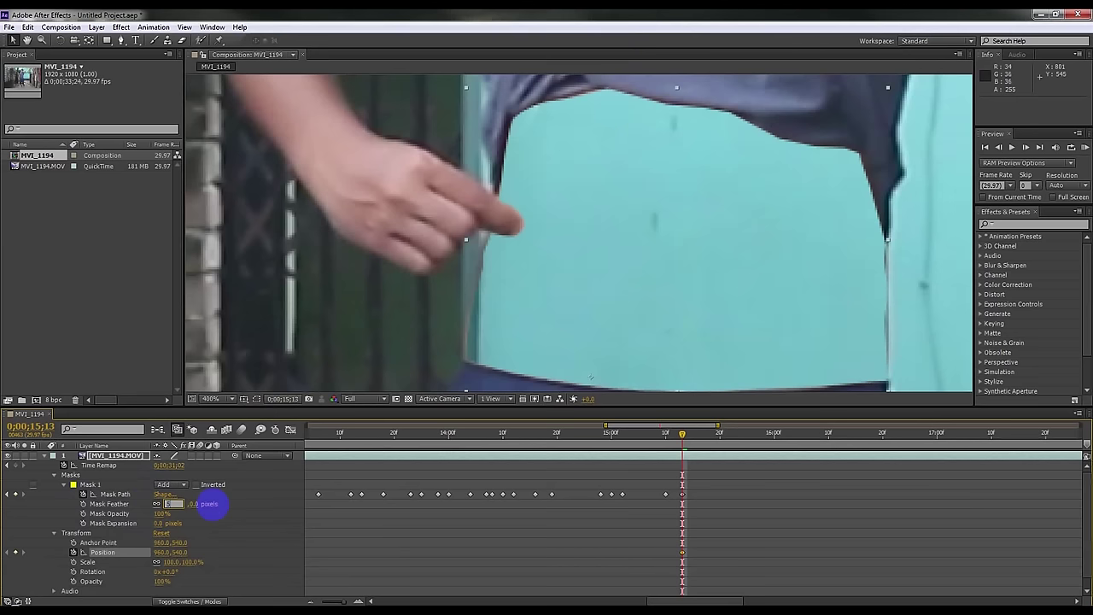
left_click(210, 504)
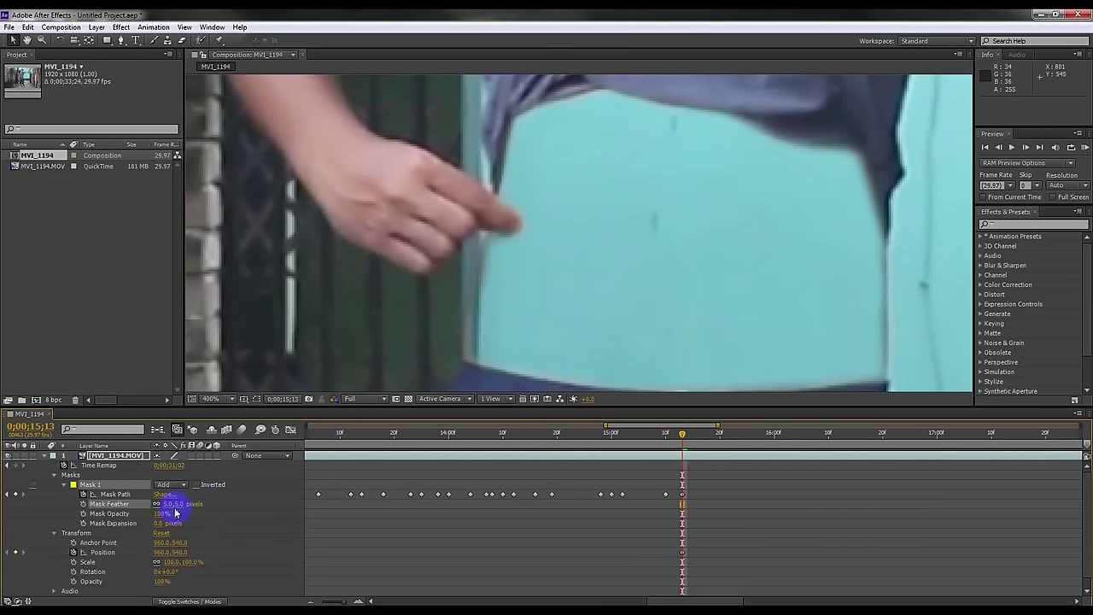
left_click(171, 504)
key("Return")
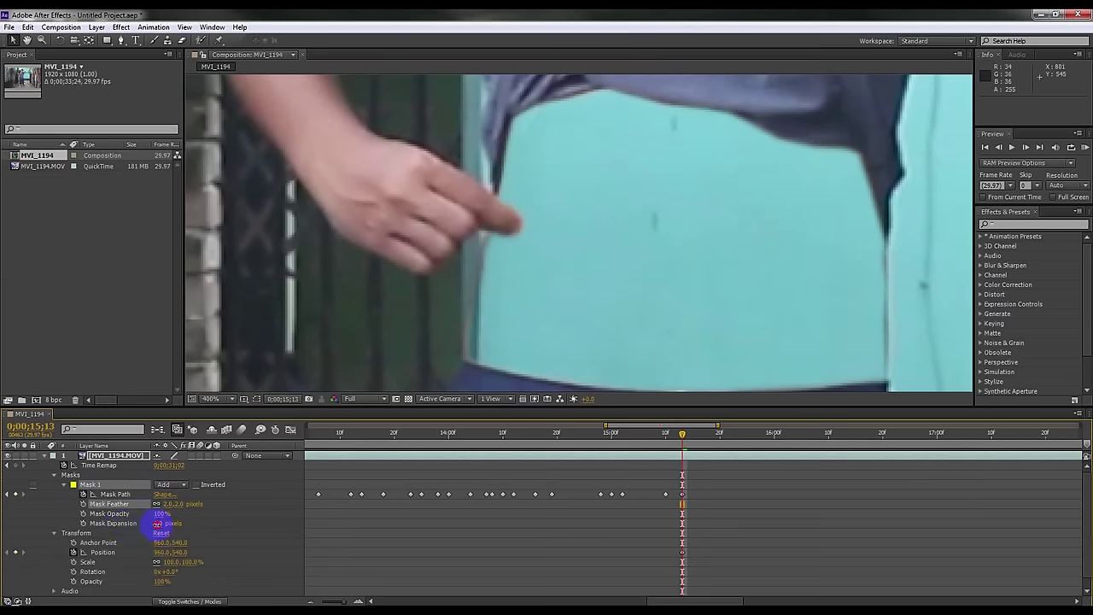
left_click_drag(157, 524, 156, 523)
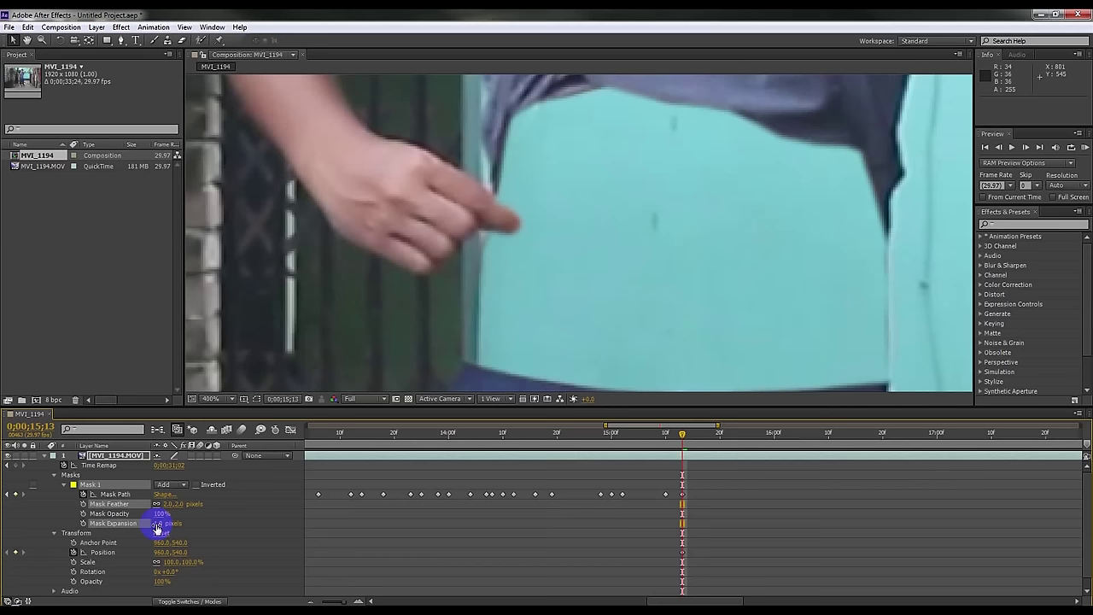
left_click_drag(156, 529, 181, 537)
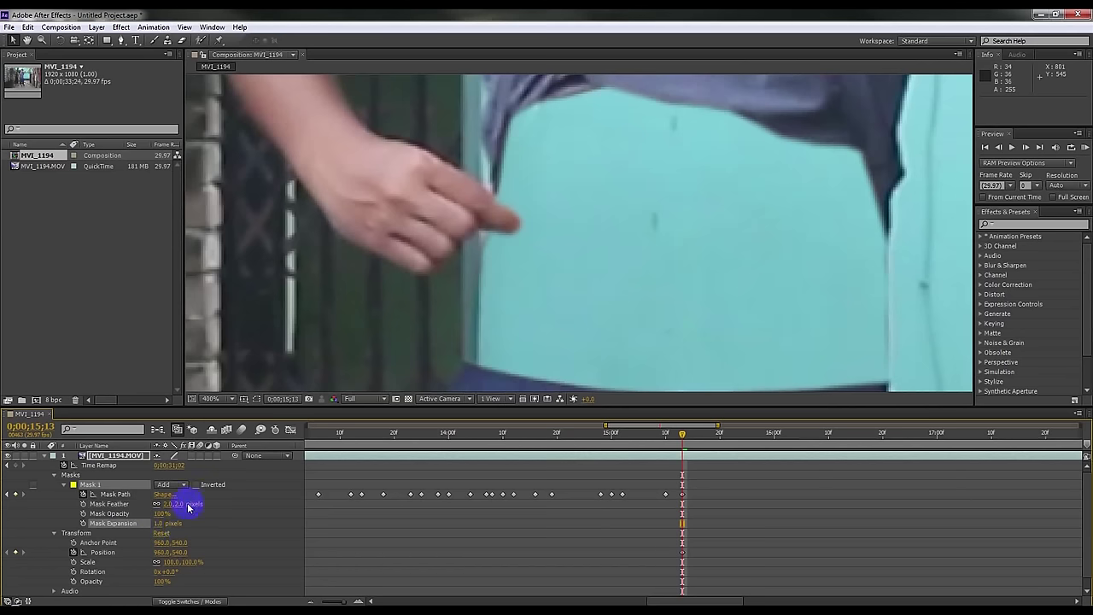
left_click(170, 506)
type("1")
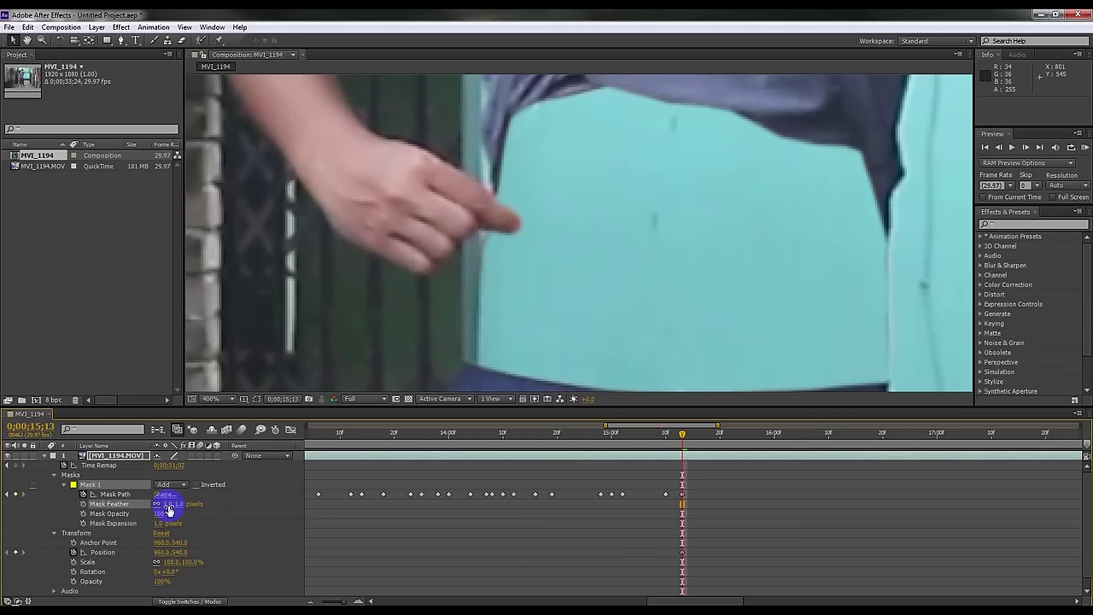
left_click(501, 215)
scroll(534, 224, "down", 2)
scroll(534, 224, "down", 2)
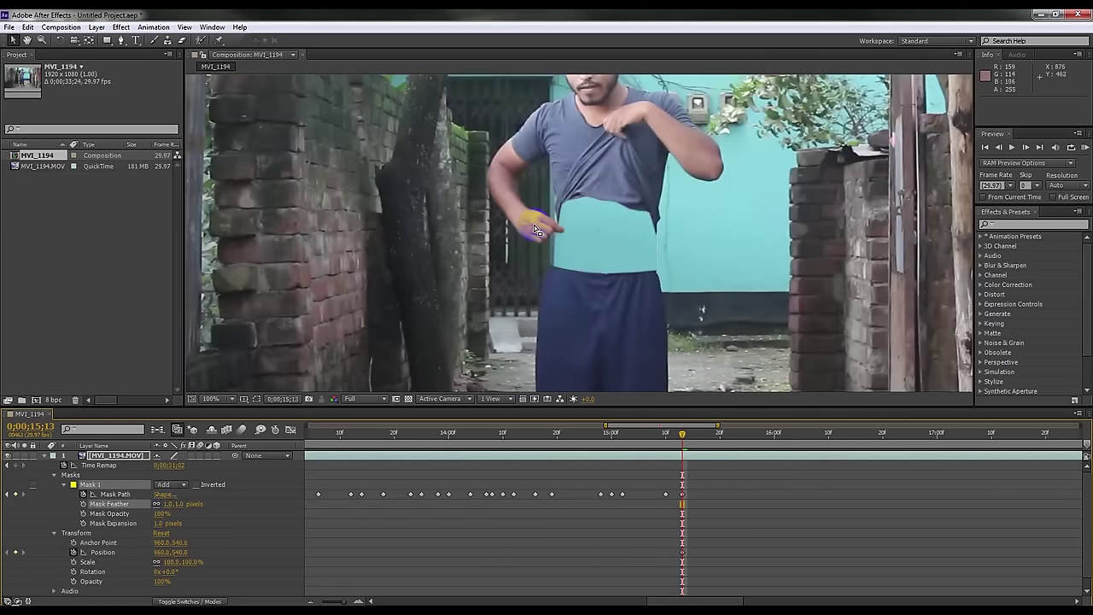
Select the patch's Position, go to frame 15;15 and key the patch nudged up-left.
left_click(103, 554)
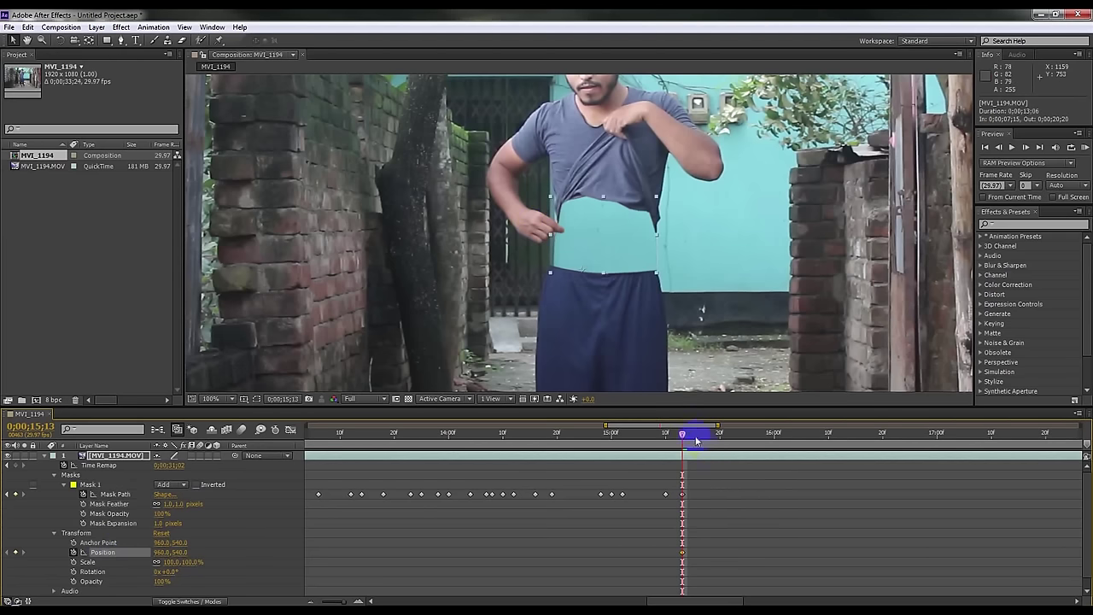
left_click_drag(682, 437, 692, 446)
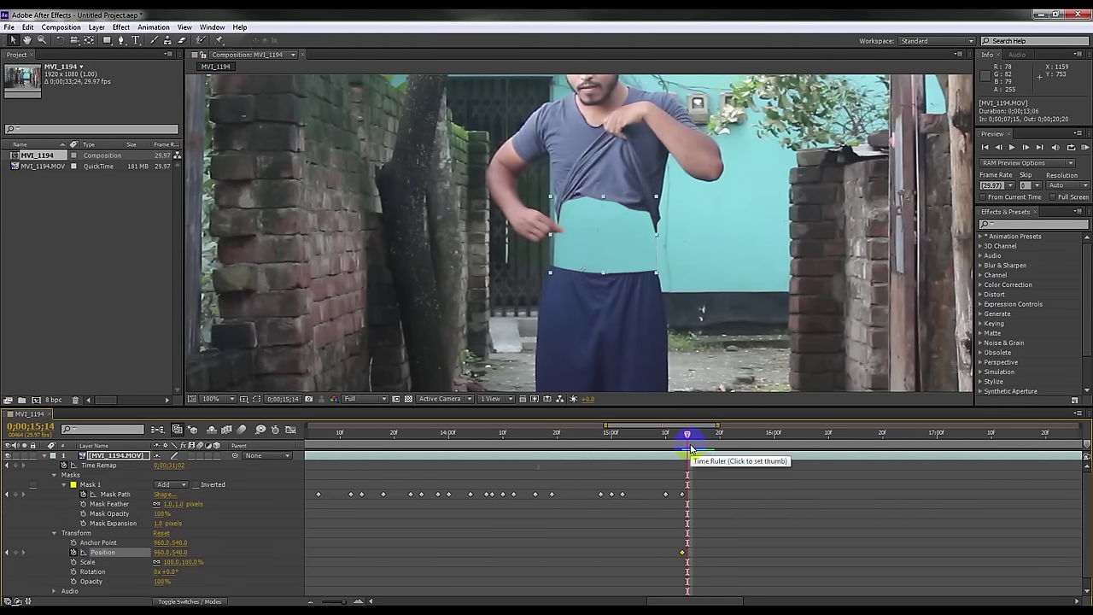
left_click(586, 228)
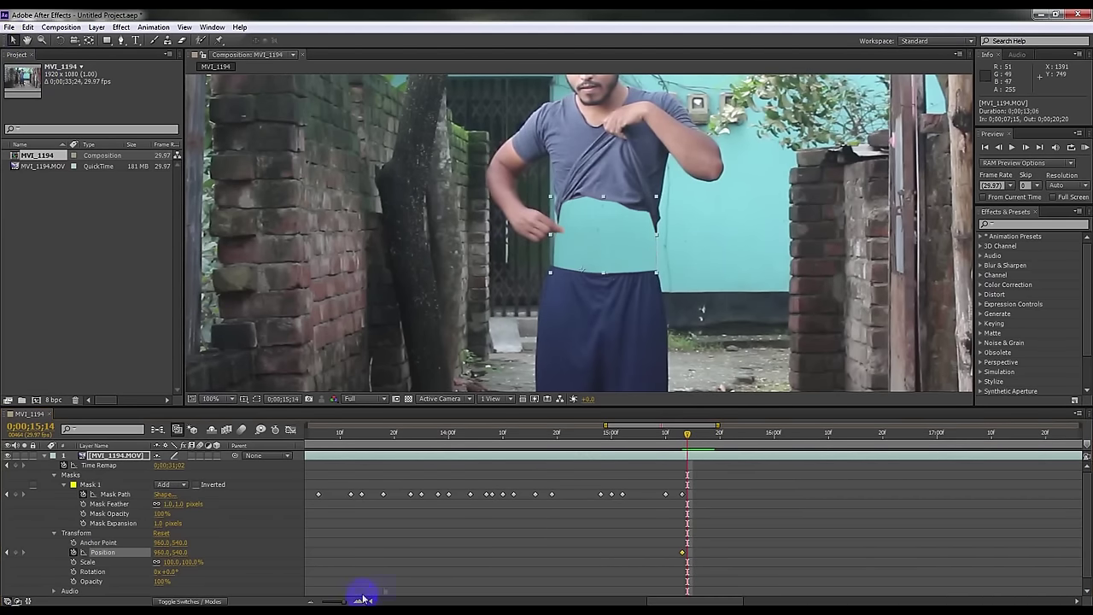
left_click_drag(342, 600, 400, 601)
left_click(697, 436)
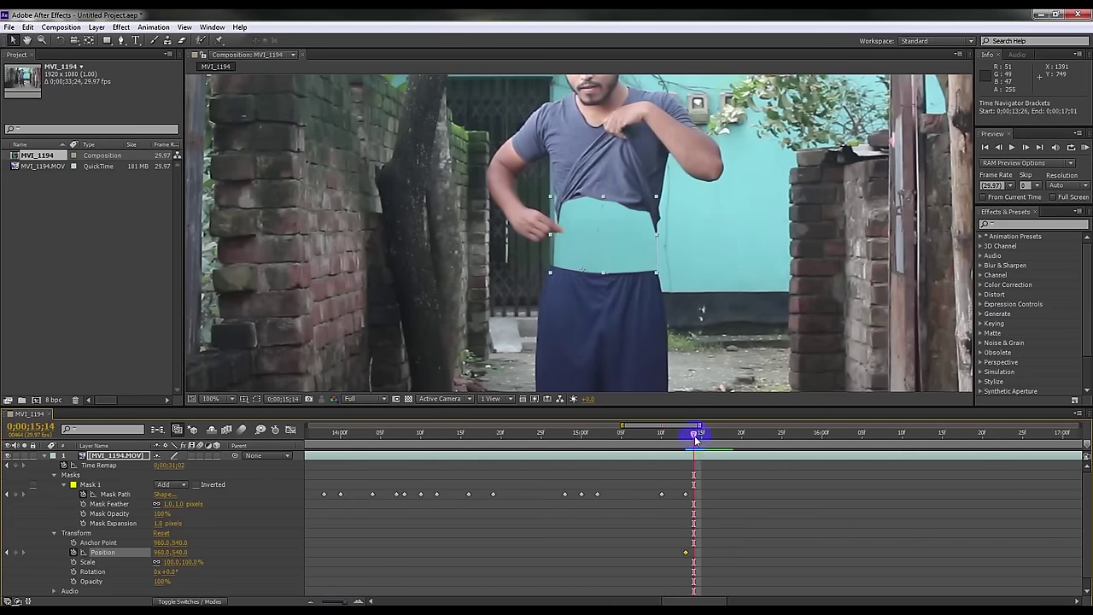
left_click_drag(610, 245, 595, 241)
left_click(705, 477)
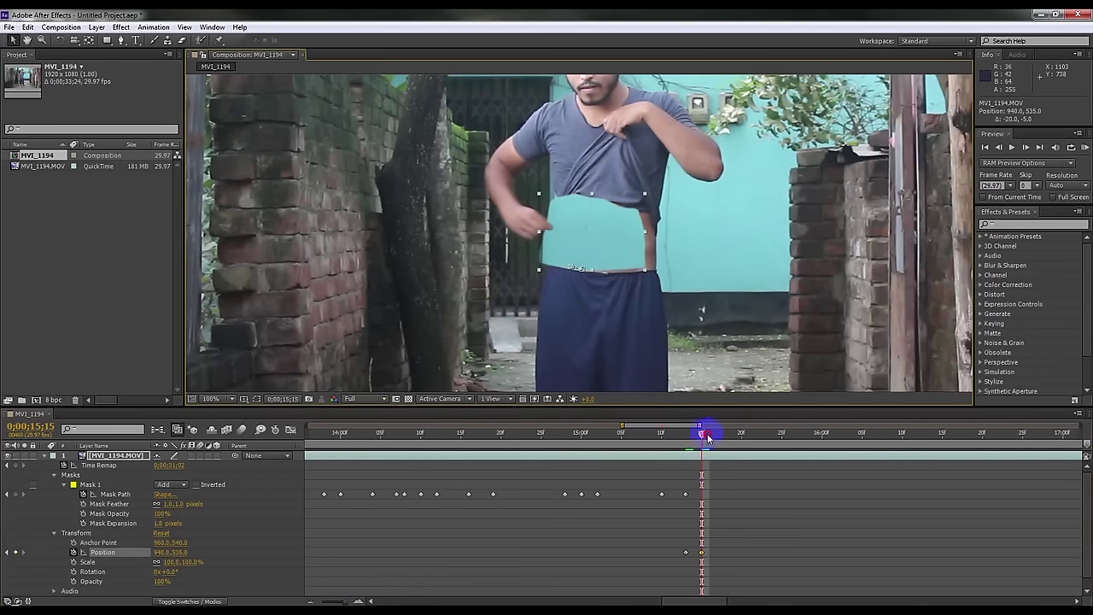
Key the patch further left at 15;16, 15;18, and at 175.0, 292.0 on 15;24.
left_click(709, 434)
left_click_drag(587, 248, 577, 247)
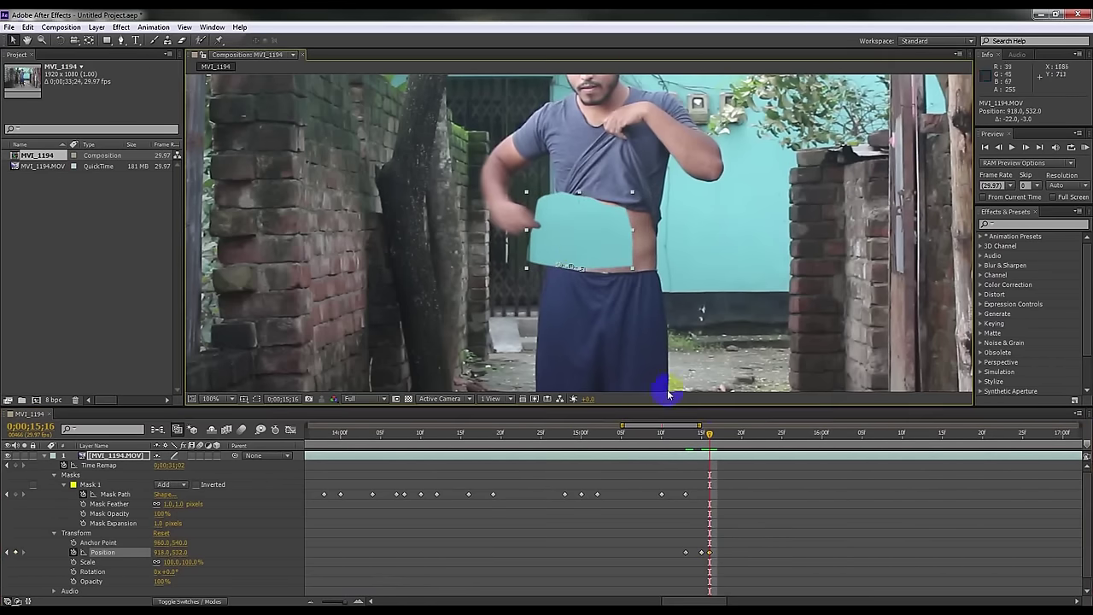
left_click_drag(709, 438, 728, 436)
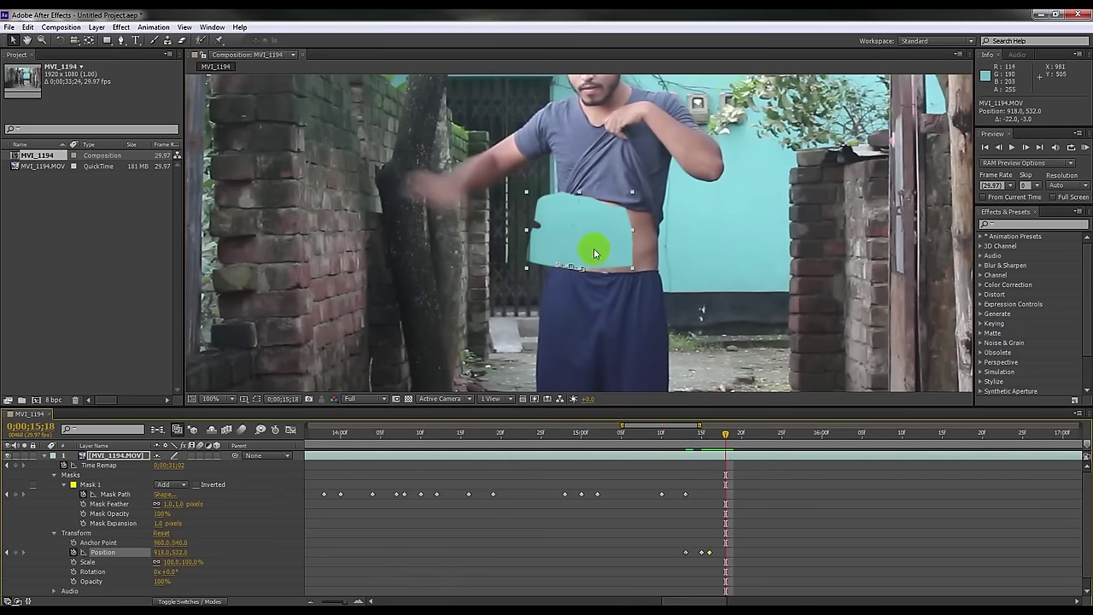
left_click_drag(595, 253, 485, 227)
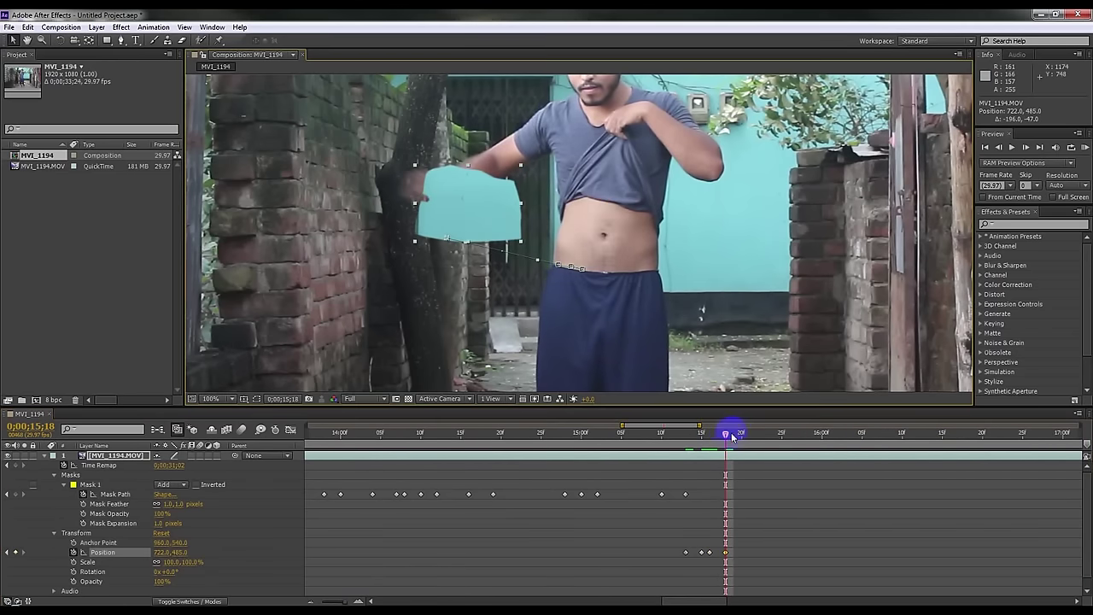
left_click_drag(734, 437, 774, 435)
left_click_drag(432, 184, 142, 98)
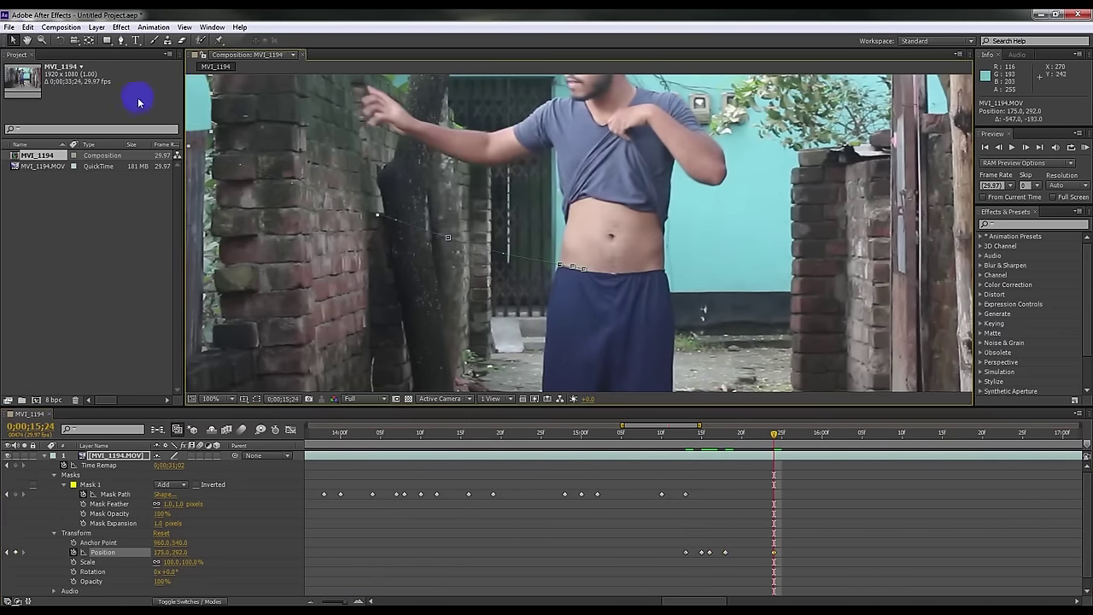
scroll(424, 213, "down", 2)
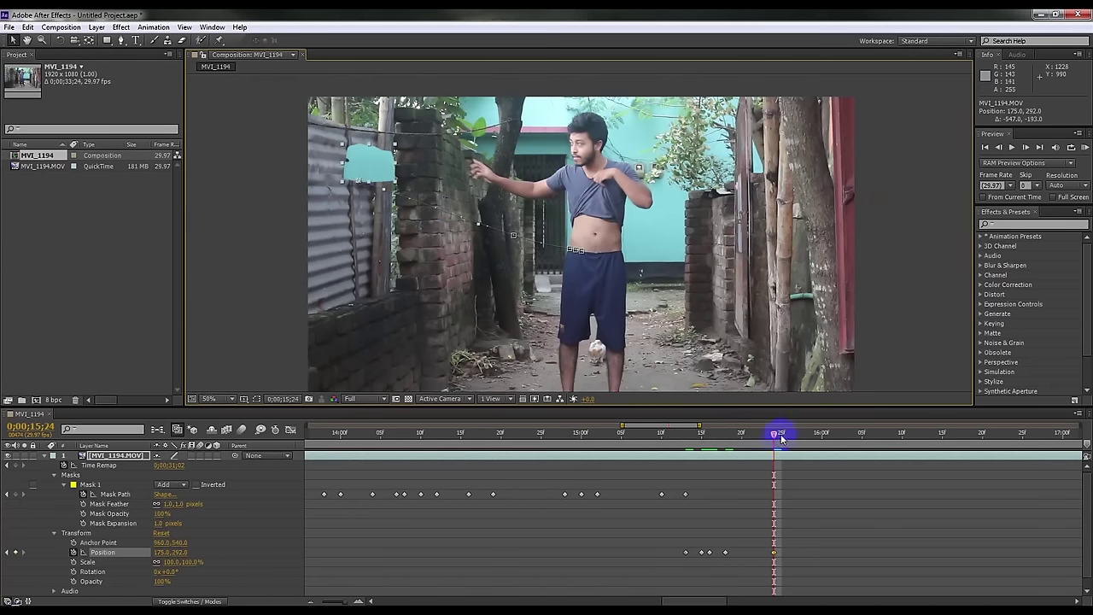
Push the patch further up-left at 15;26, then return to 15;12 and preview the flight.
left_click_drag(780, 438, 790, 435)
left_click(375, 165)
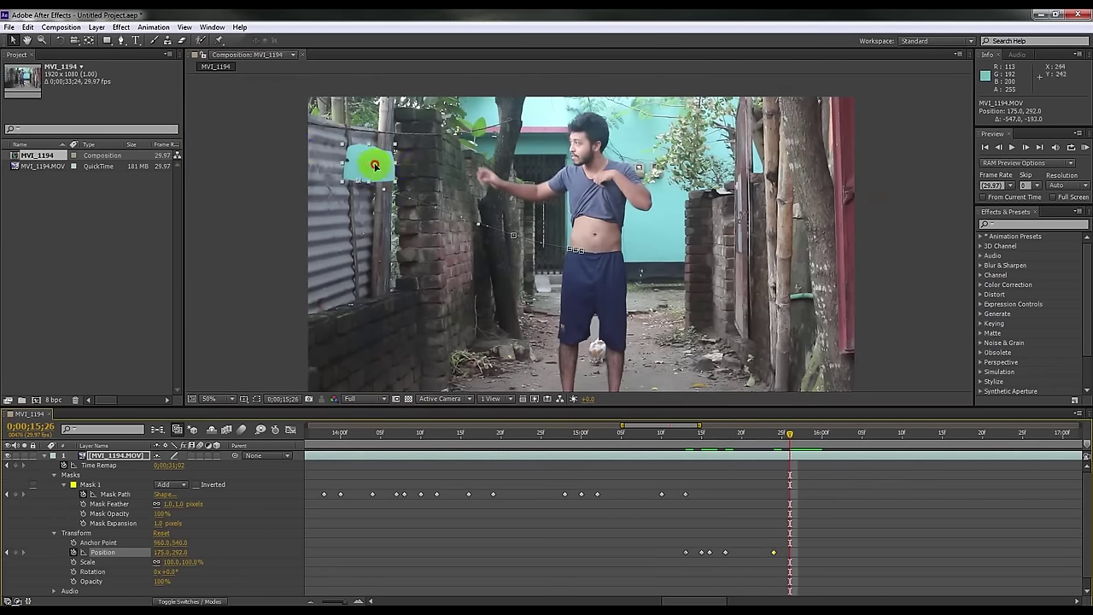
left_click_drag(375, 165, 261, 130)
mouse_move(784, 435)
left_mouse_down()
mouse_move(678, 440)
mouse_move(733, 445)
mouse_move(712, 454)
left_mouse_up()
left_click(798, 469)
key("KP_0")
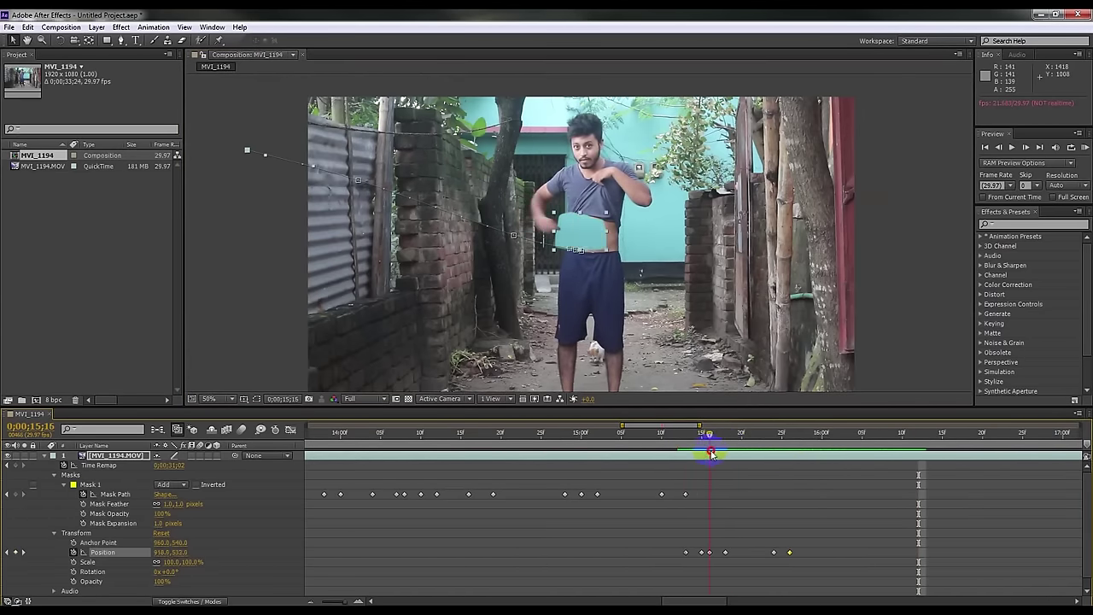
Reposition the patch at 15;17–15;20, delete stray keyframes, and send it to -102.4, -23.1.
key("Page_Down")
left_click_drag(524, 231, 572, 238)
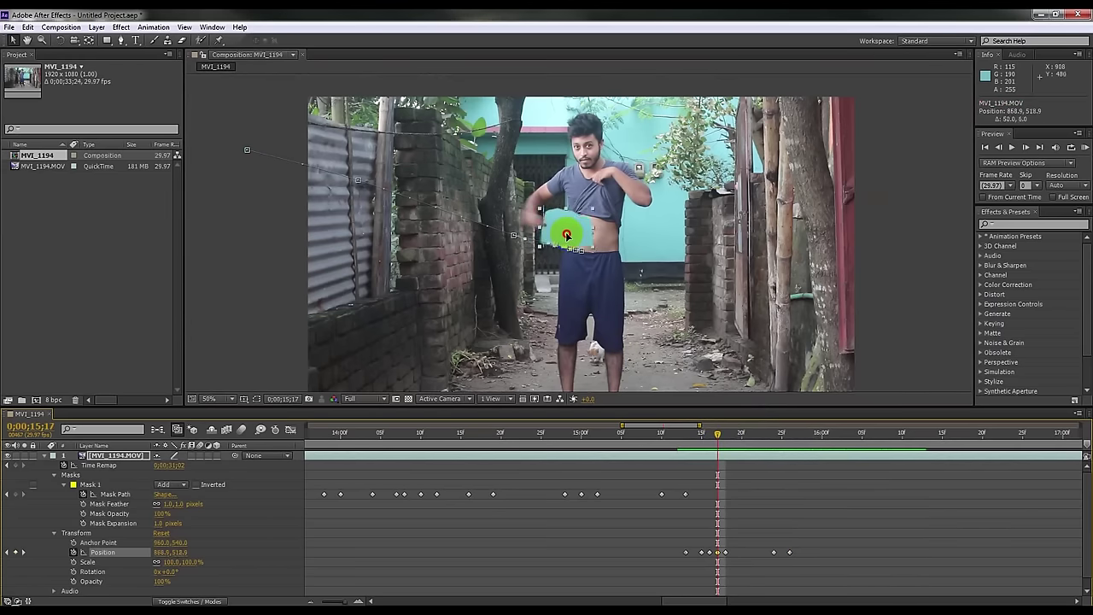
left_click_drag(564, 236, 562, 237)
left_click(696, 432)
left_click_drag(720, 436, 742, 435)
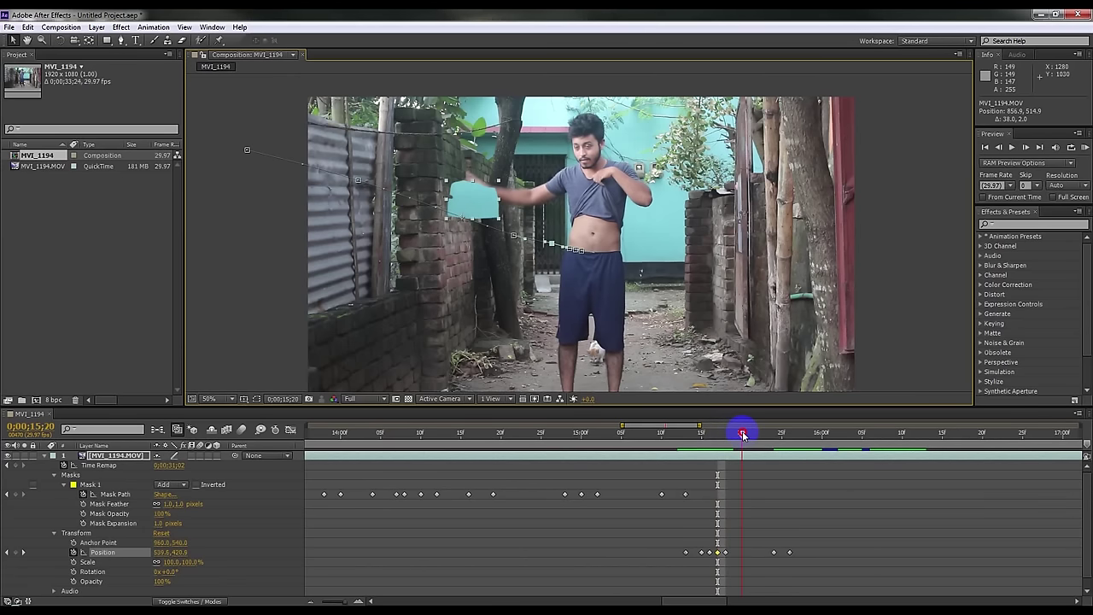
left_click_drag(496, 211, 469, 196)
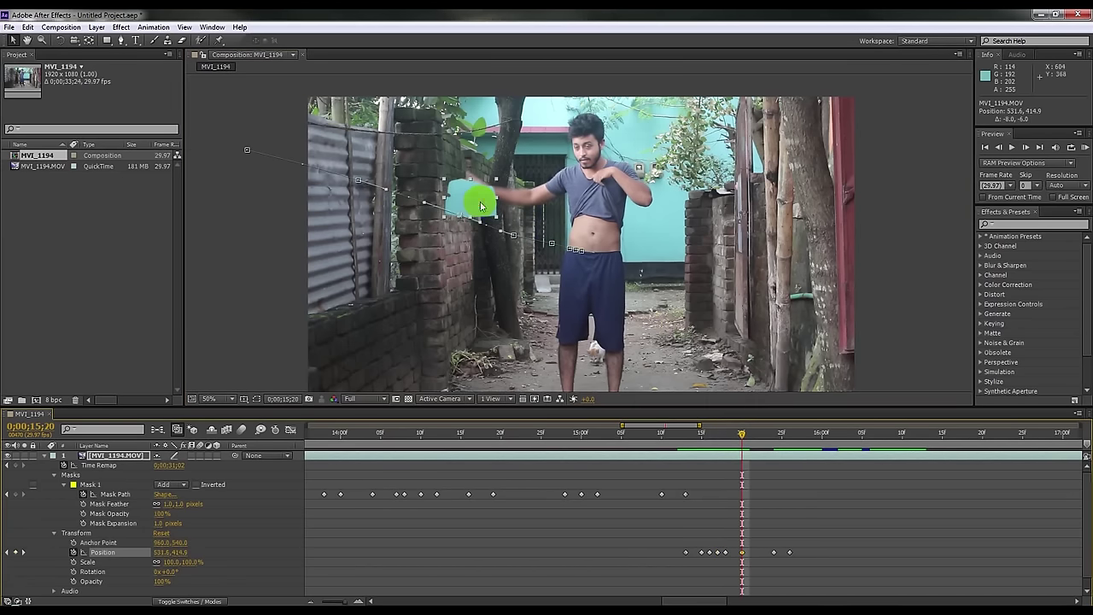
left_click_drag(801, 530, 749, 557)
key("Delete")
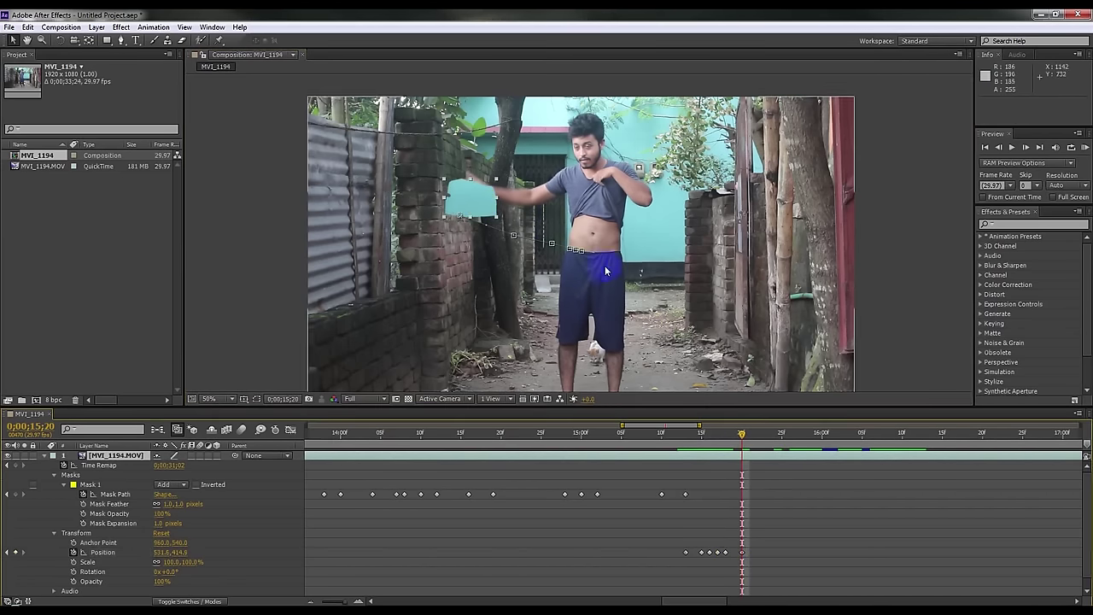
mouse_move(478, 200)
left_mouse_down()
mouse_move(262, 173)
mouse_move(293, 86)
left_mouse_up()
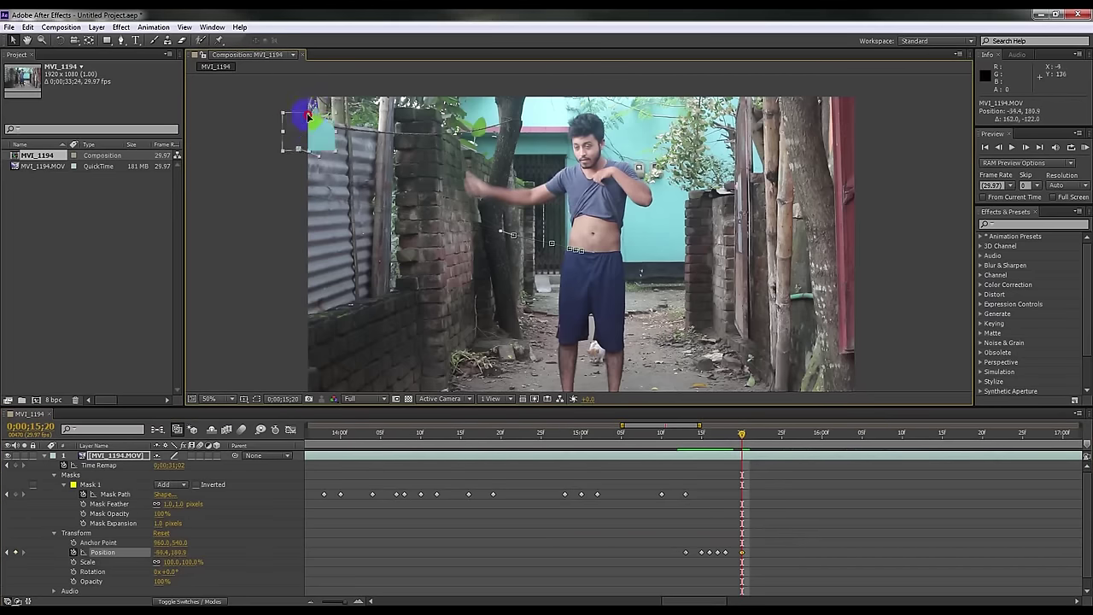
left_click(164, 470)
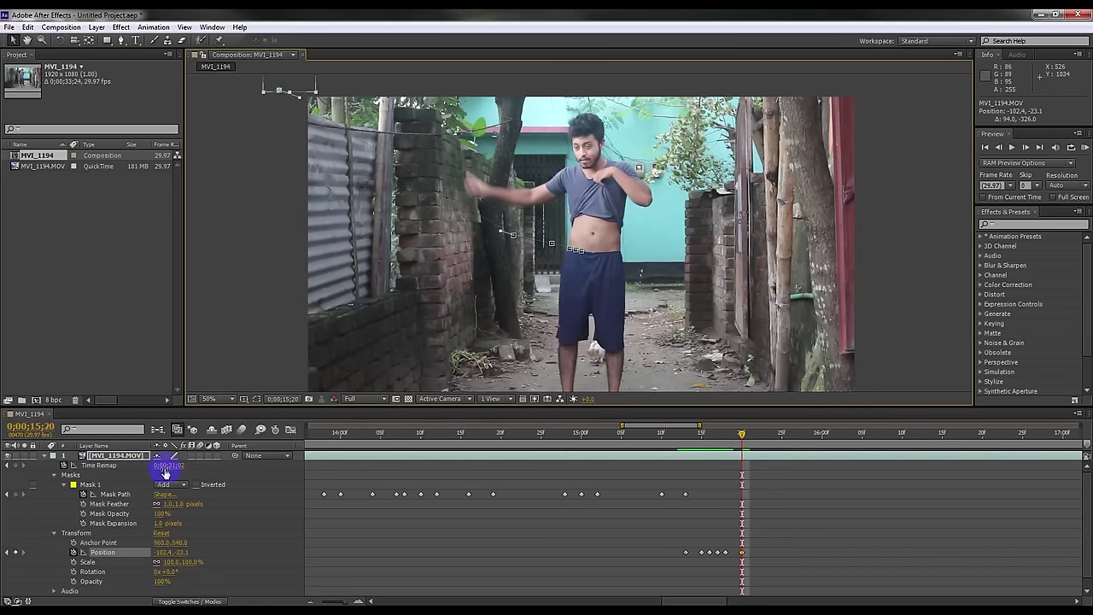
left_click(46, 457)
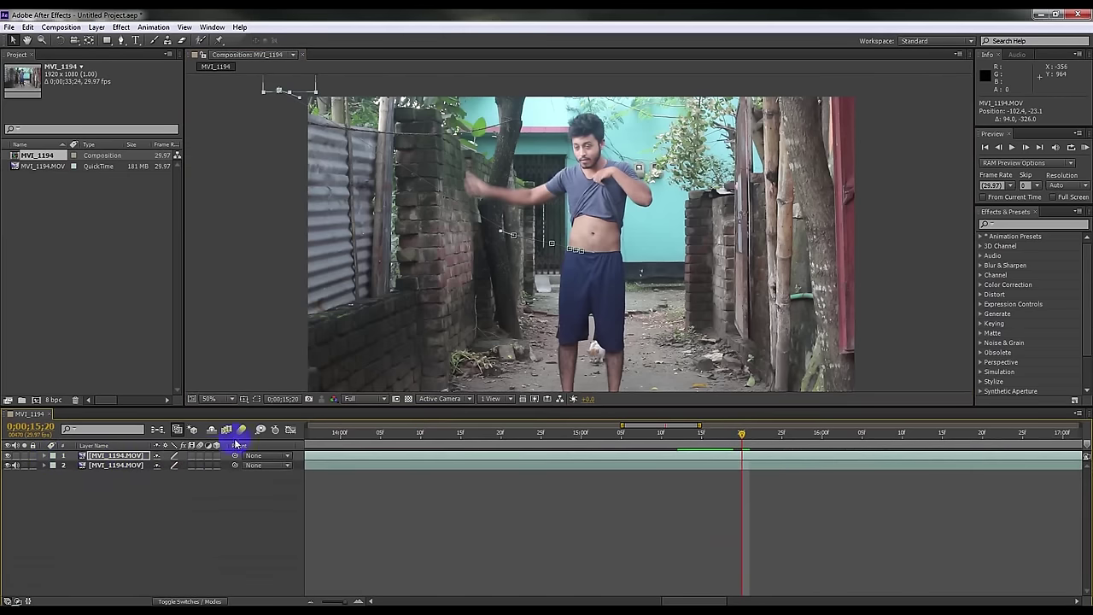
Enable motion blur for the composition and patch layer, then preview it.
left_click(202, 456)
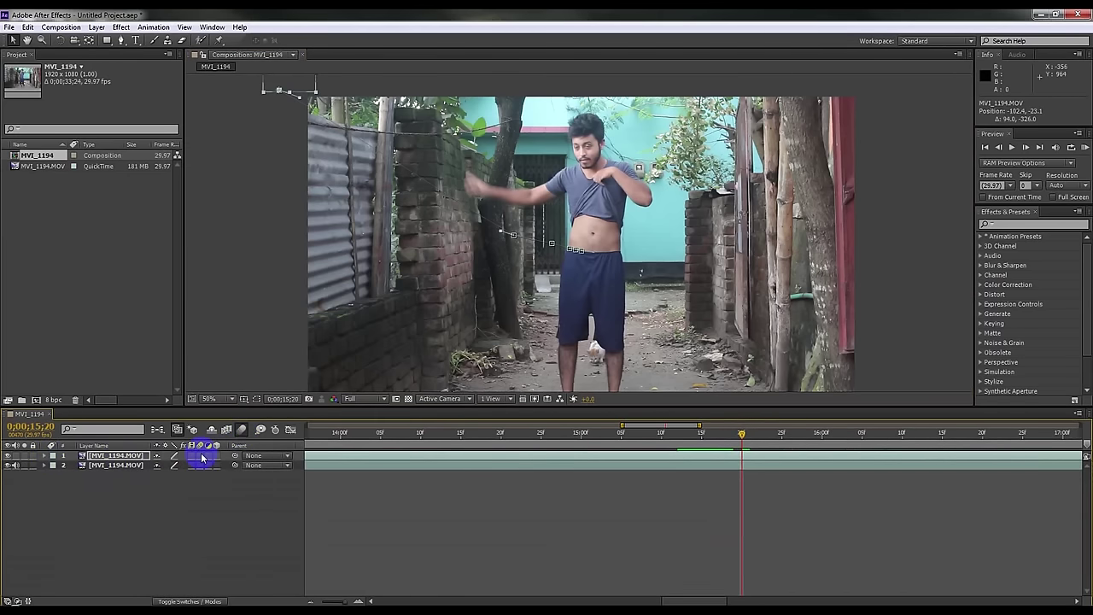
left_click(202, 457)
key("space")
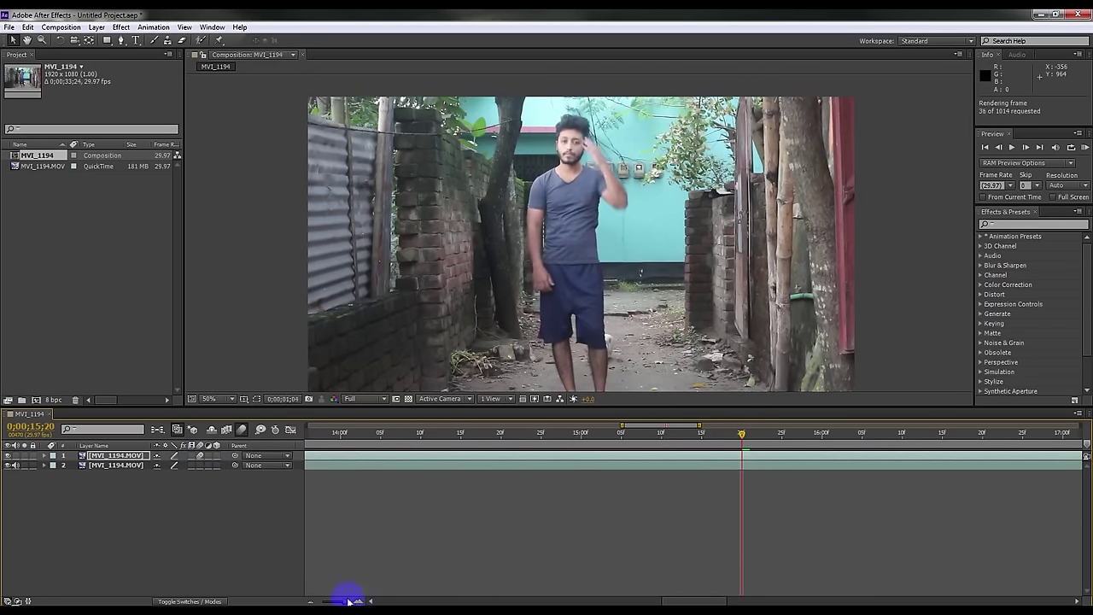
key("space")
Zoom the timeline out, start the work area at about 6;20, and RAM-preview it.
left_click_drag(332, 602, 307, 597)
left_click(461, 442)
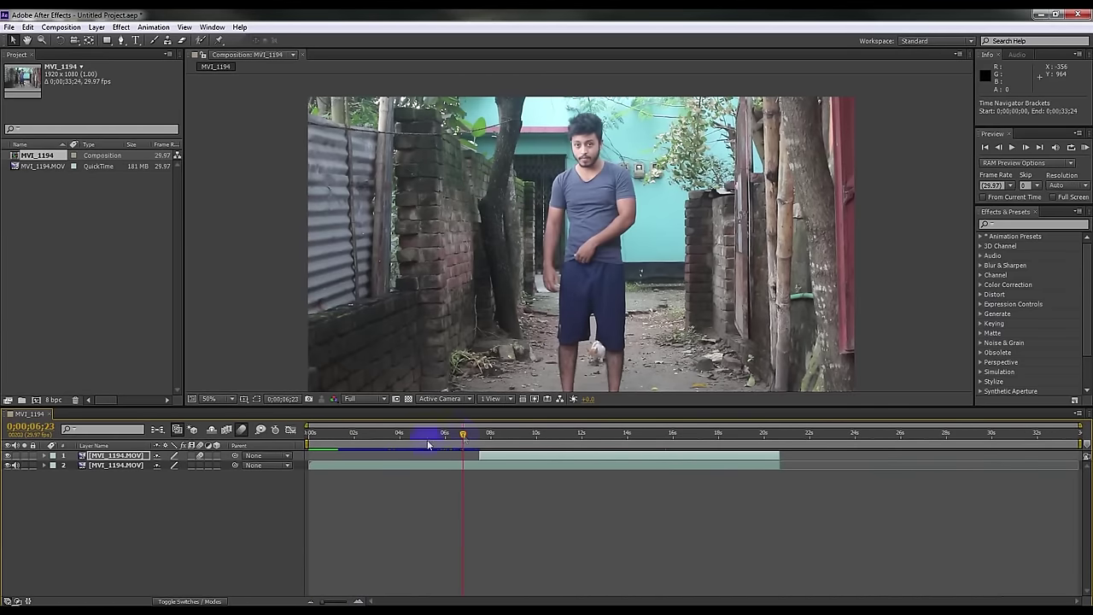
left_click_drag(305, 442, 458, 449)
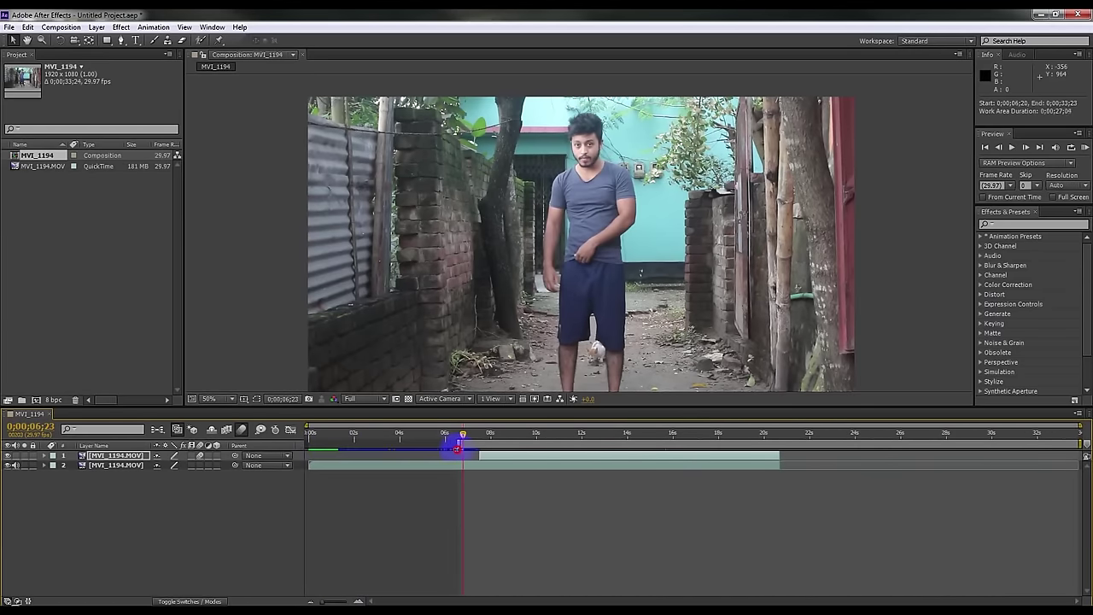
key("KP_0")
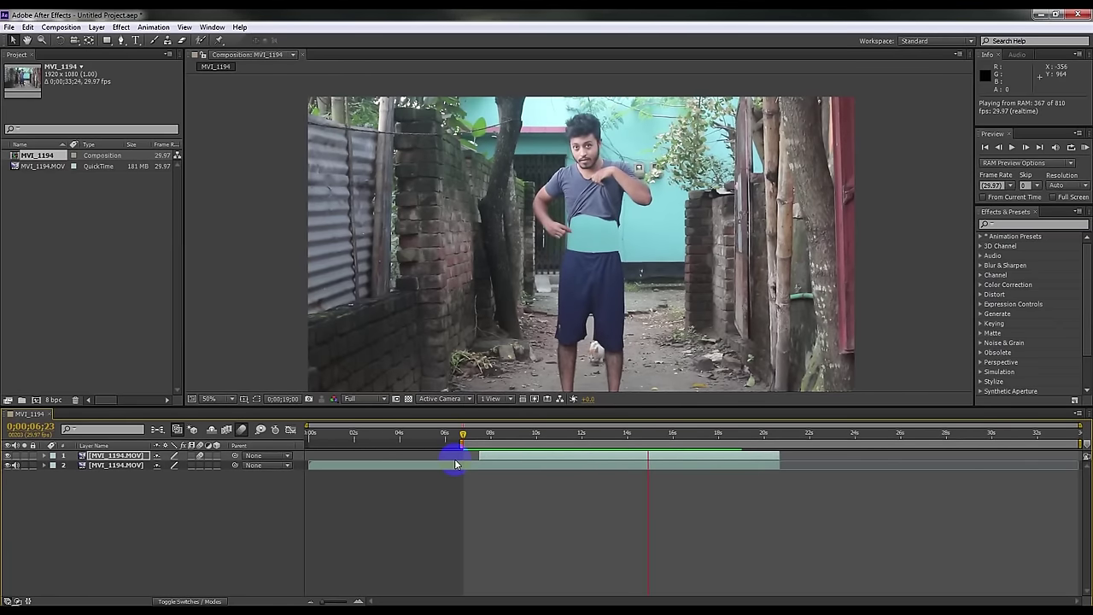
key("space")
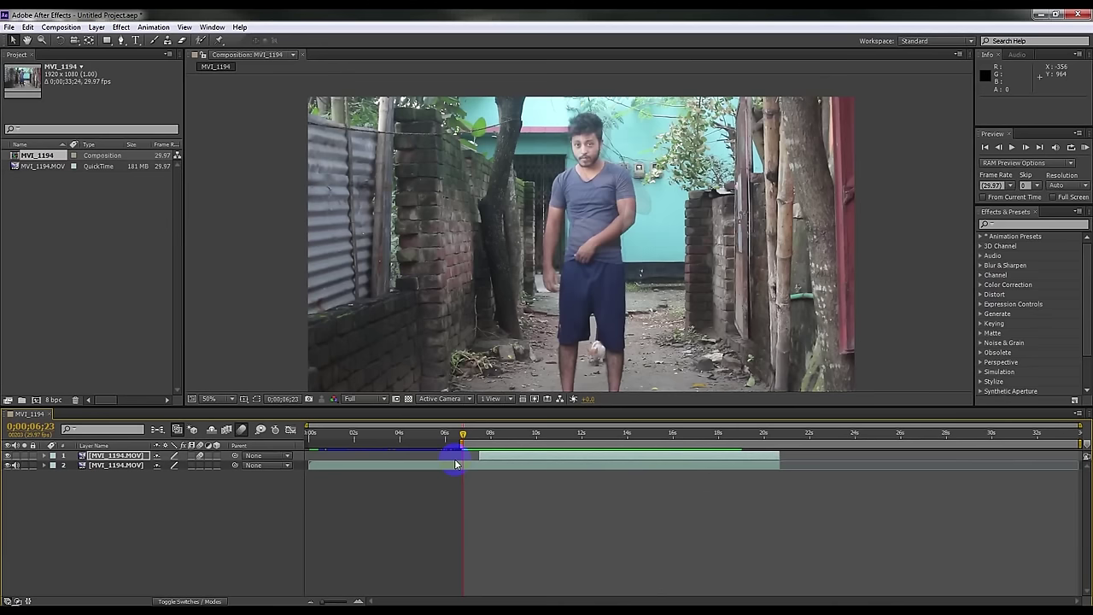
left_click(113, 456)
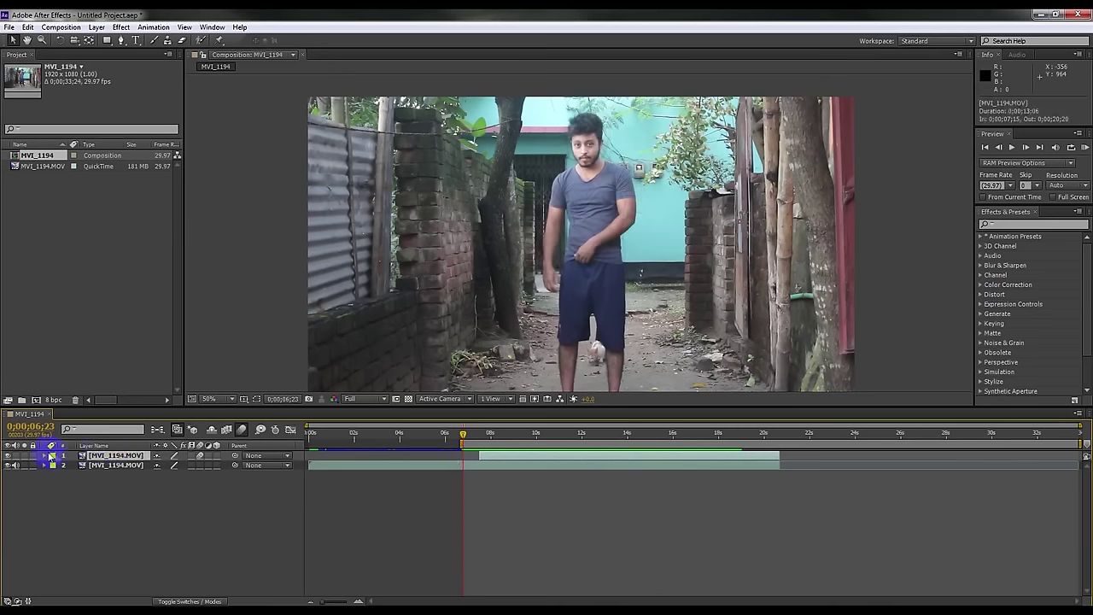
Drag the patch's Position keyframes later so it reaches -102.4, -23.1 at 15;22.
left_click(46, 456)
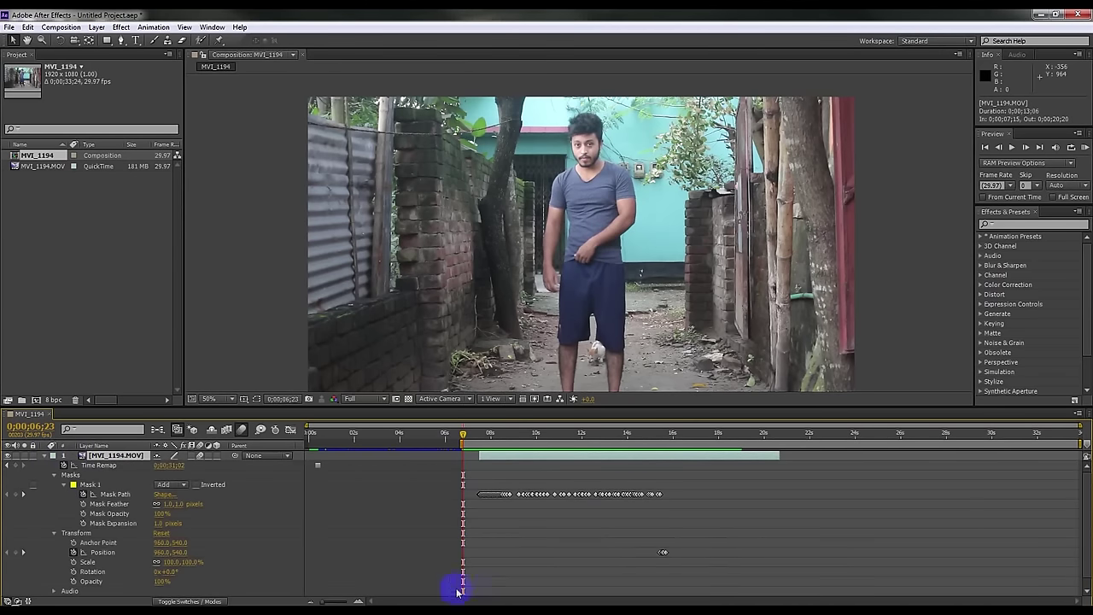
left_click_drag(476, 453, 665, 437)
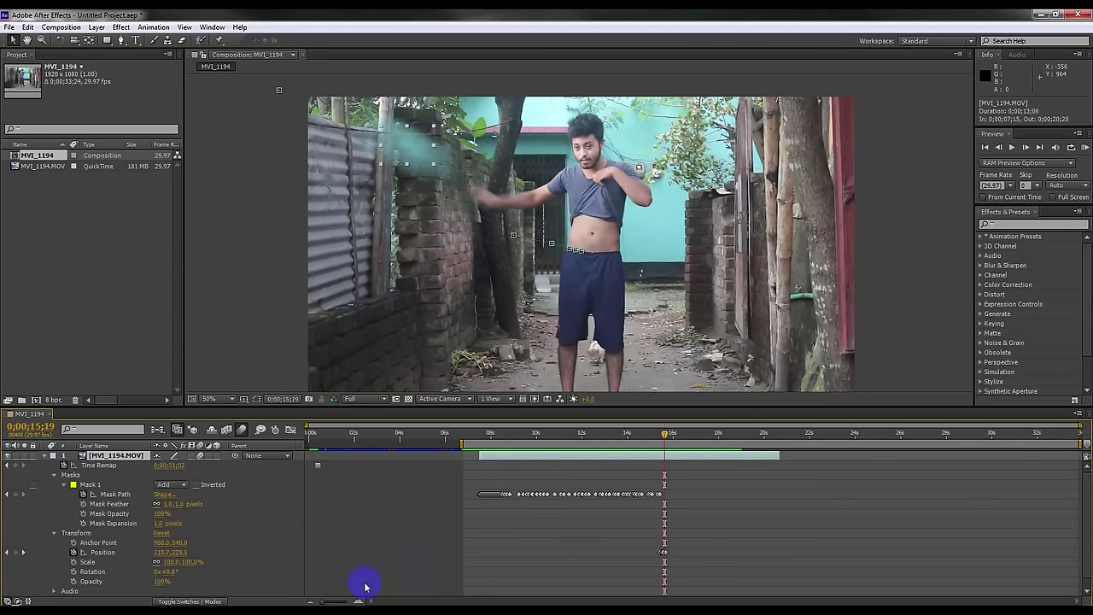
left_click_drag(326, 602, 349, 602)
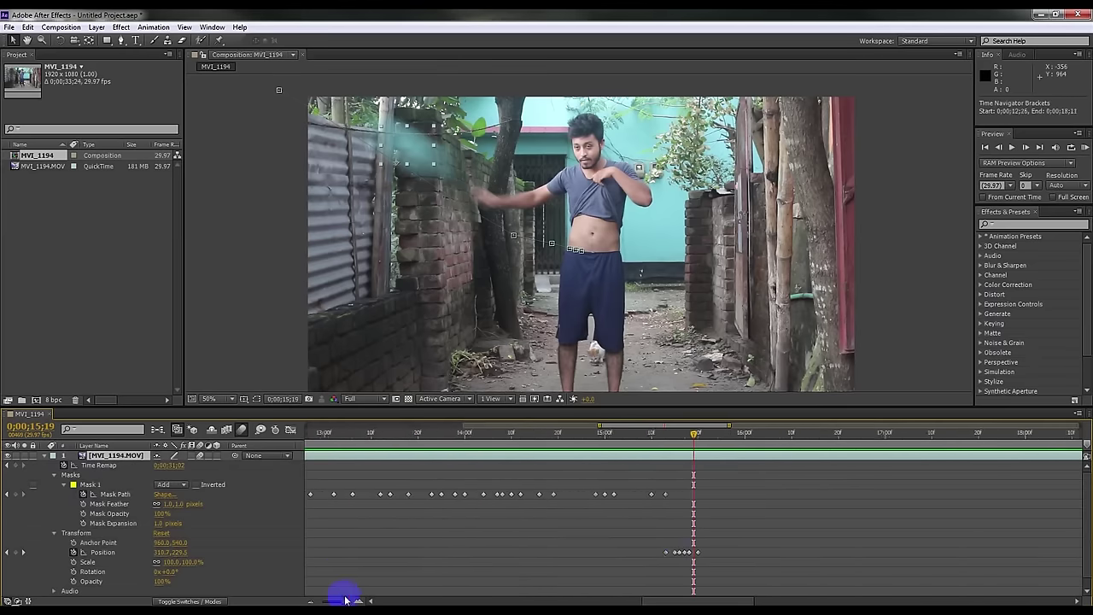
mouse_move(705, 554)
left_mouse_down()
mouse_move(720, 555)
mouse_move(709, 555)
left_mouse_up()
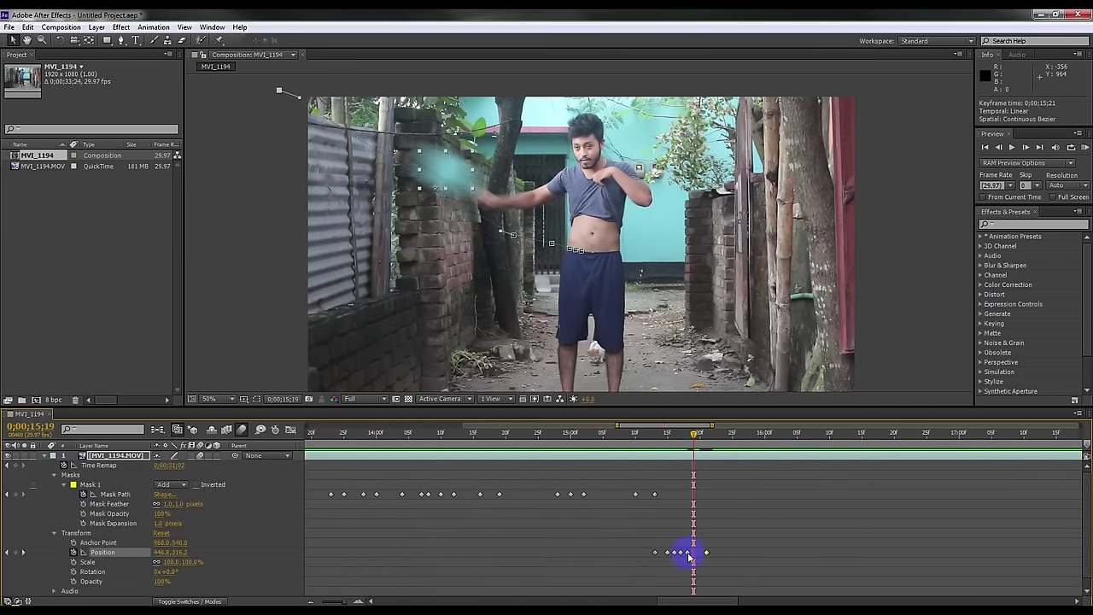
left_click_drag(691, 556, 690, 557)
mouse_move(709, 557)
left_mouse_down()
mouse_move(722, 556)
mouse_move(708, 557)
left_mouse_up()
mouse_move(701, 436)
left_mouse_down()
mouse_move(717, 450)
mouse_move(655, 474)
left_mouse_up()
left_click(79, 484)
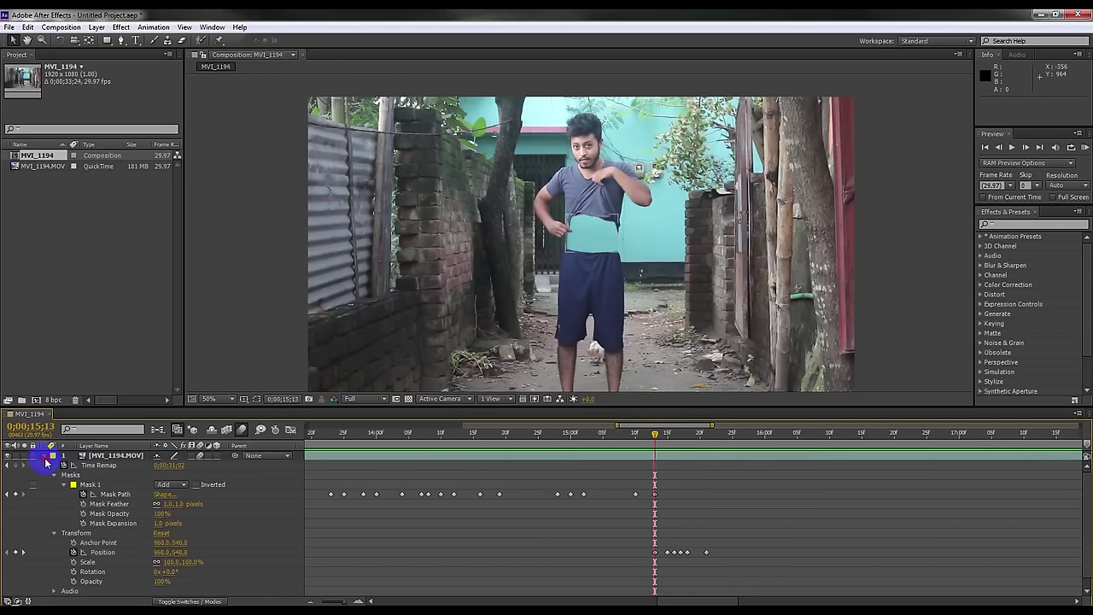
RAM-preview MVI_1194 from the start to the black frame at 0;00;24;01, then stop playback.
left_click(41, 459)
key("ctrl+d")
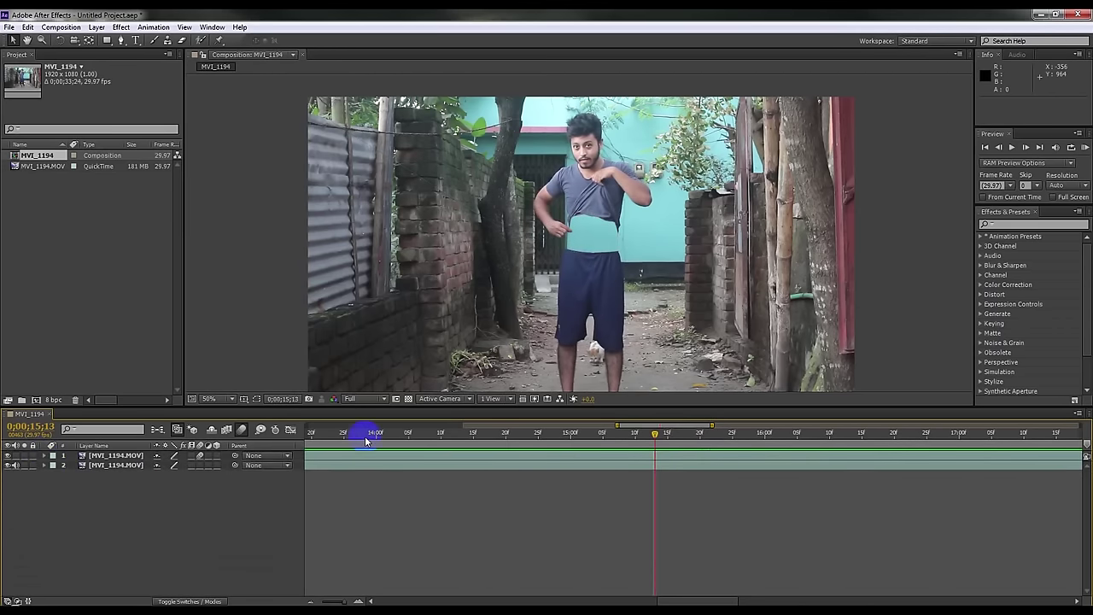
key("KP_0")
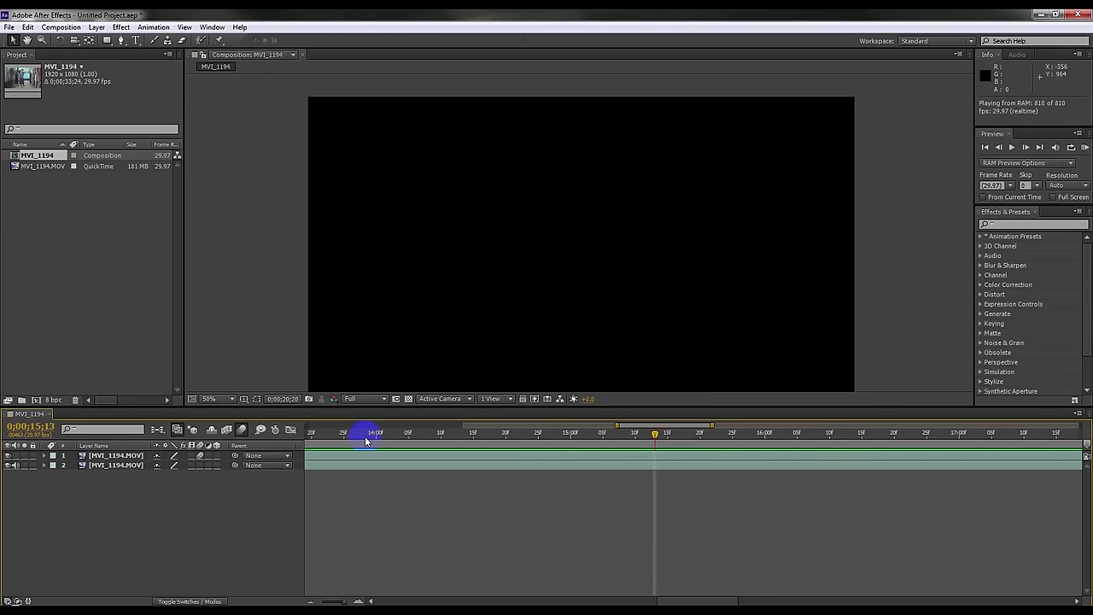
left_click(557, 446)
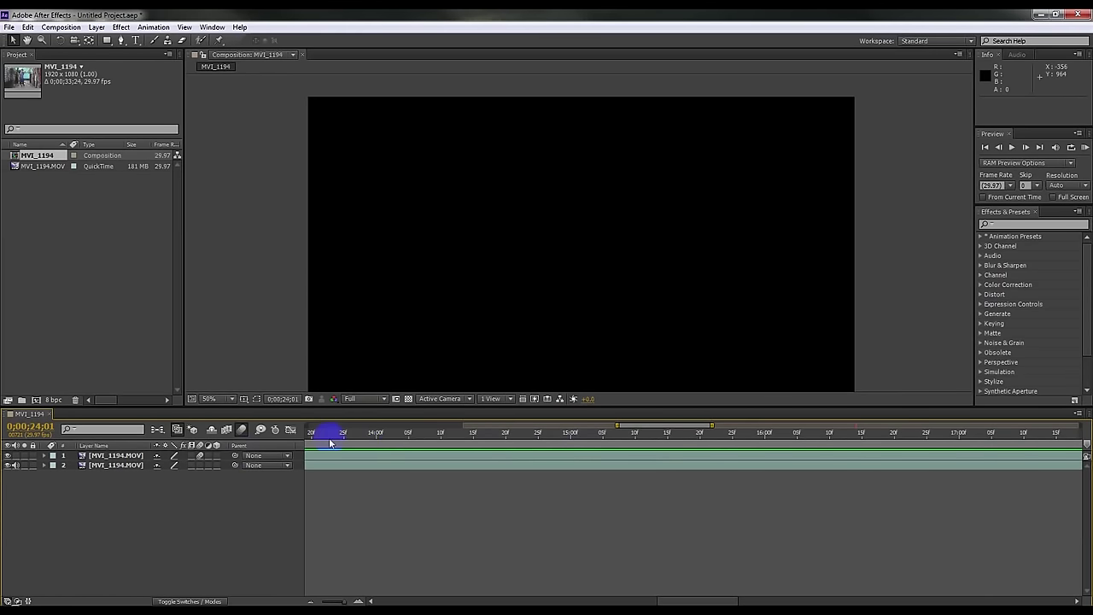
Set the work area from 0s to about 21s and trim the composition to it.
left_click_drag(349, 601, 290, 598)
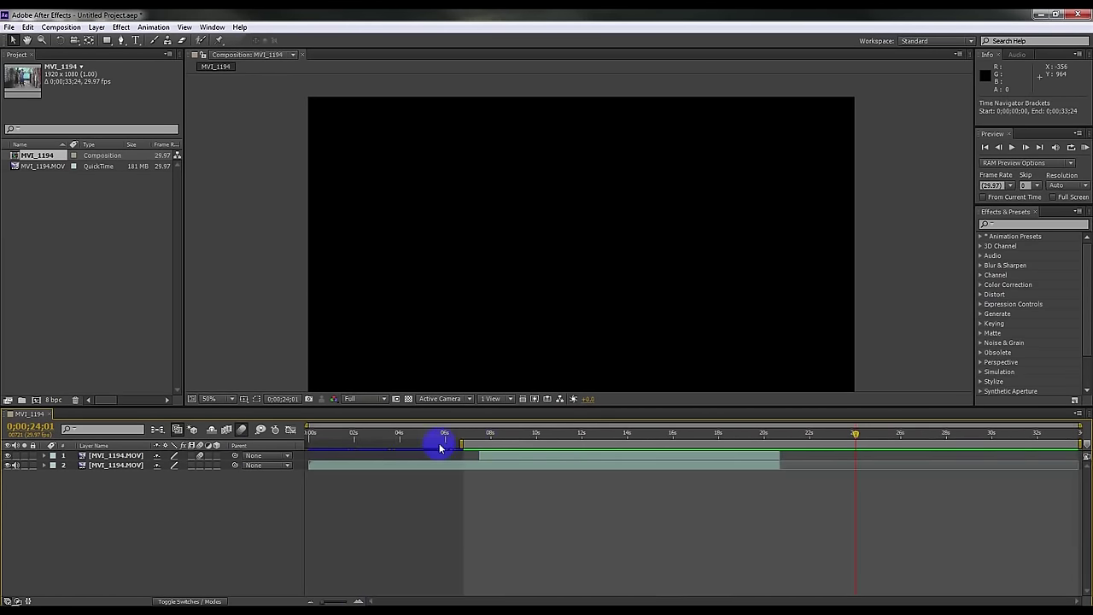
left_click_drag(421, 442, 107, 445)
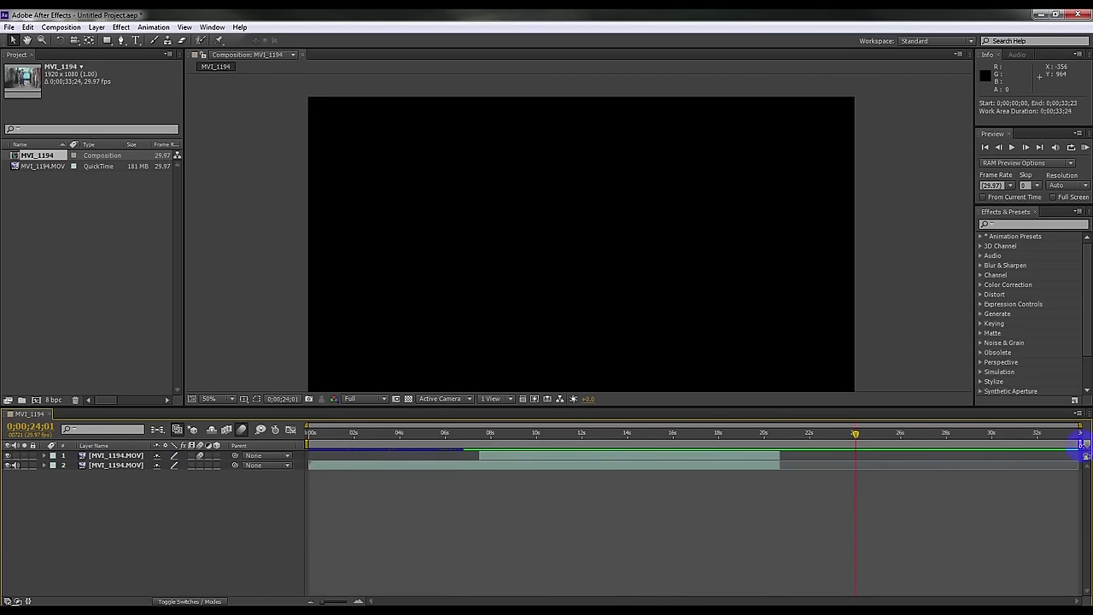
left_click_drag(1082, 443, 786, 470)
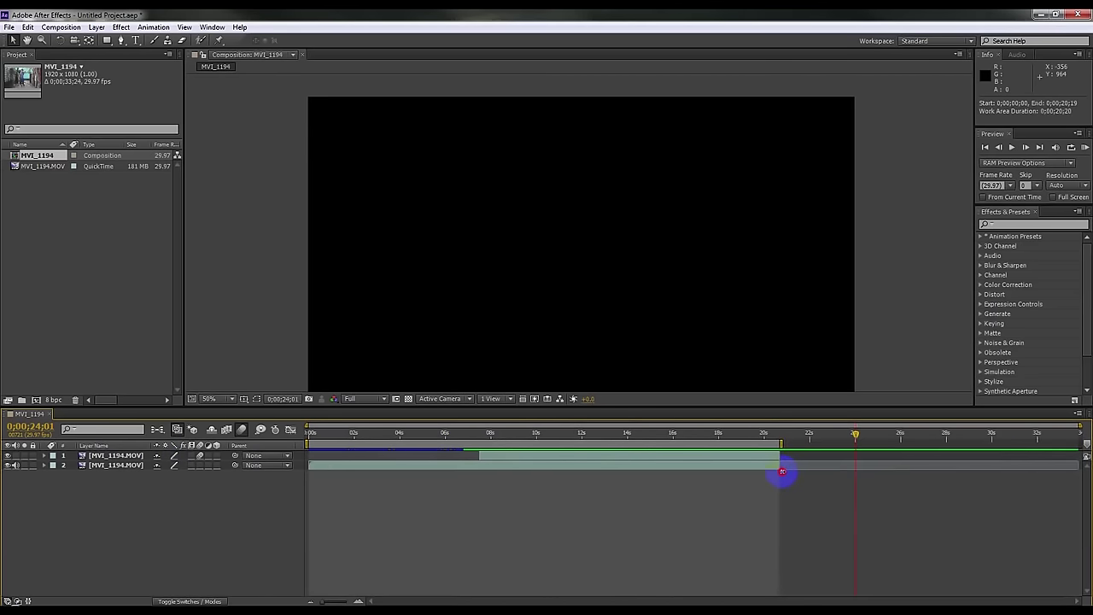
left_click(734, 437)
right_click(758, 445)
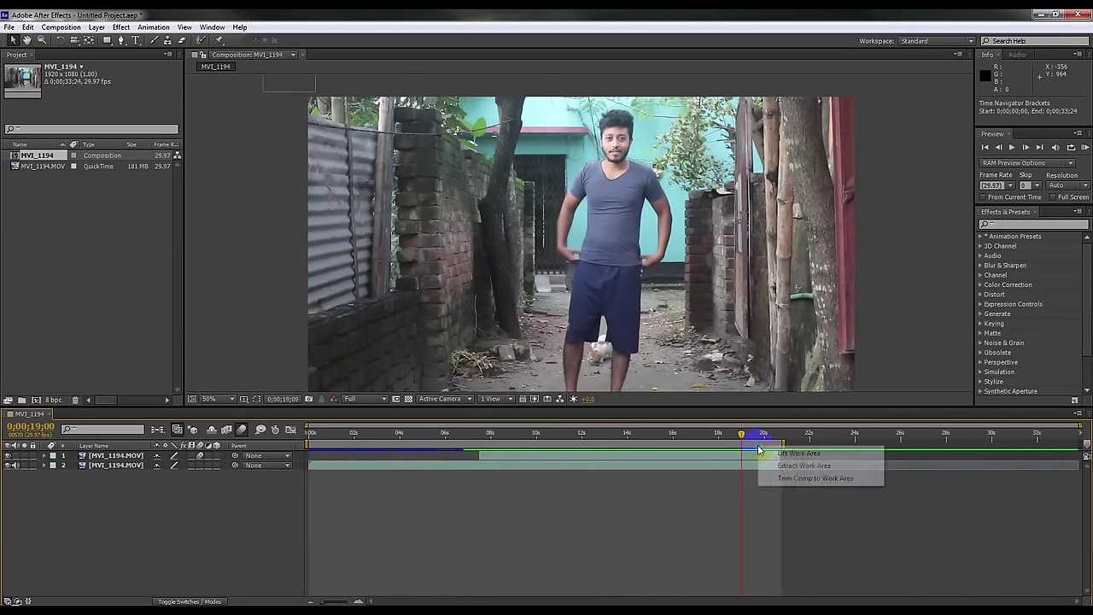
left_click(789, 479)
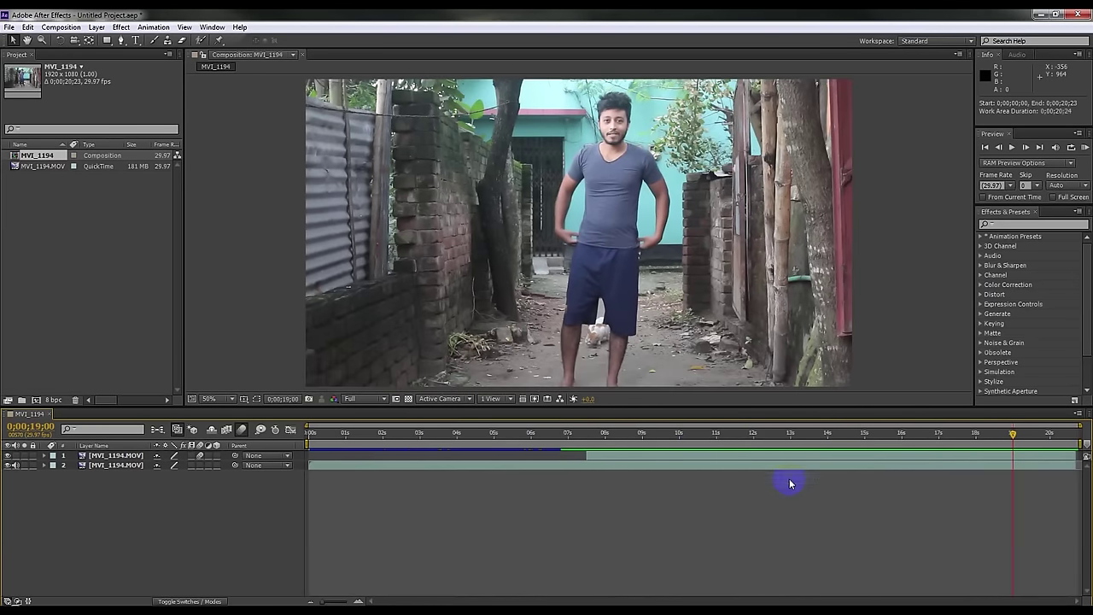
Trim the composition again to a shorter work area, ending at 0;00;20;18.
left_click_drag(1063, 439, 1076, 446)
right_click(1074, 446)
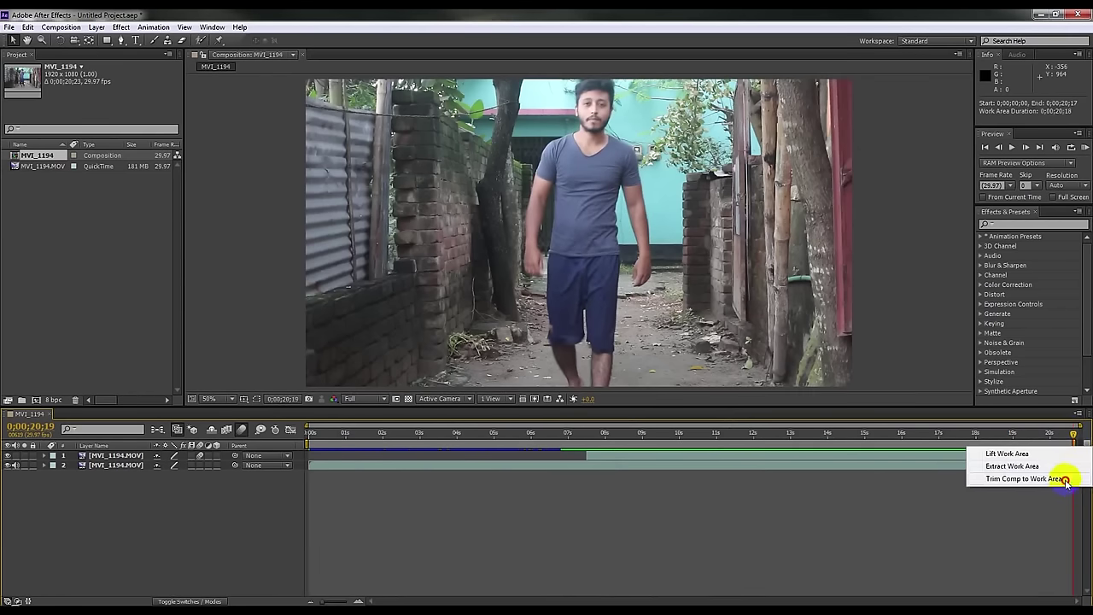
left_click(1064, 474)
mouse_move(1058, 437)
left_mouse_down()
mouse_move(613, 462)
mouse_move(872, 462)
left_mouse_up()
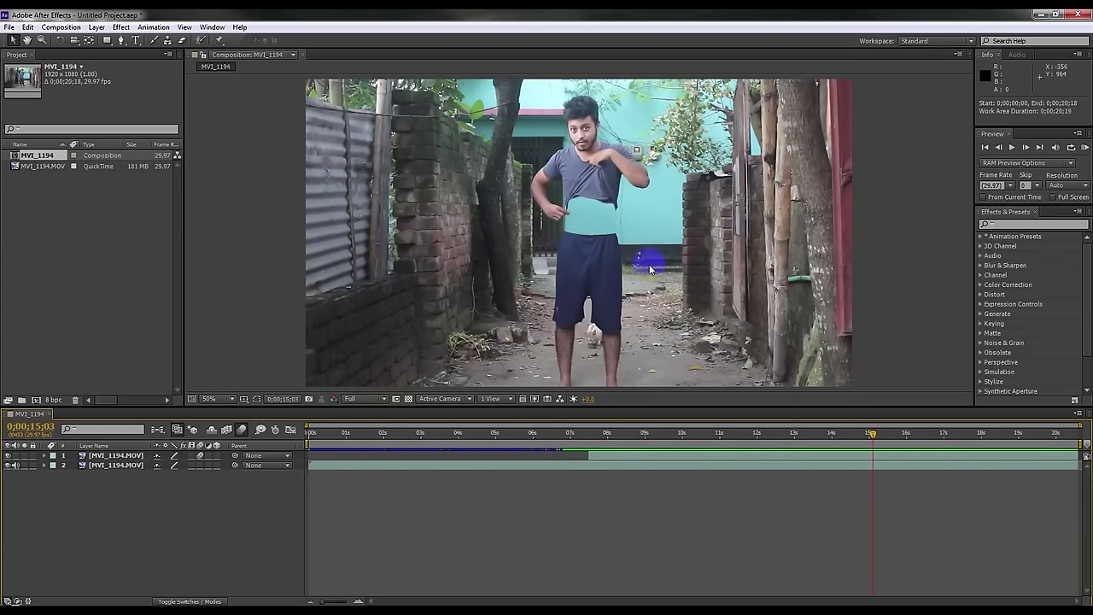
Commit the Roto Brush stroke on the shirt patch, zoom to 100%, and check the matte around 8–9 seconds.
left_click_drag(587, 232, 587, 219)
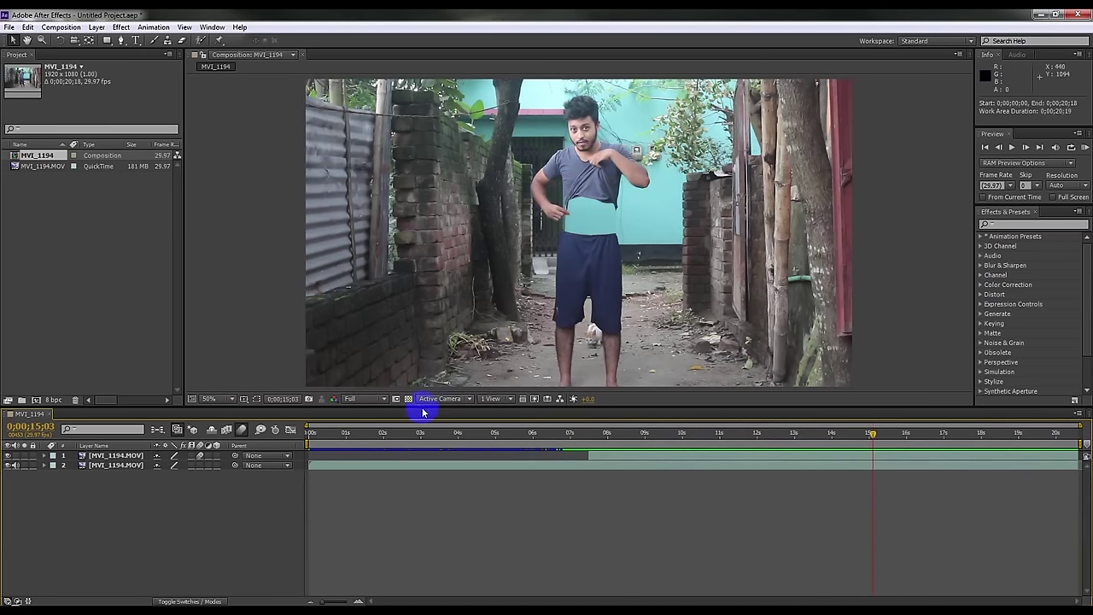
left_click_drag(422, 417, 426, 449)
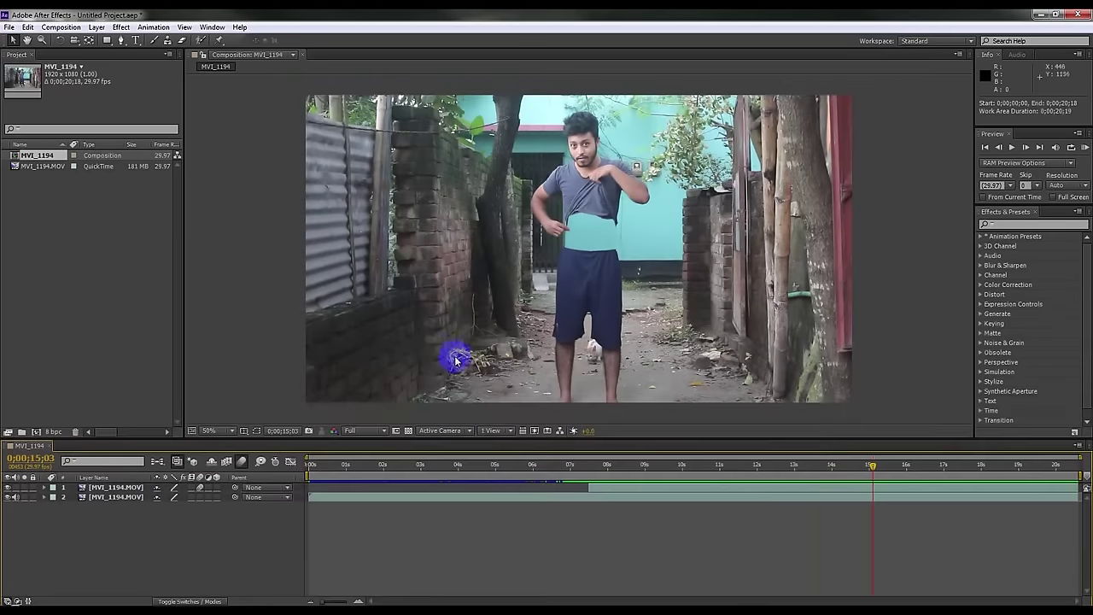
scroll(457, 350, "up", 2)
left_click_drag(873, 468, 675, 472)
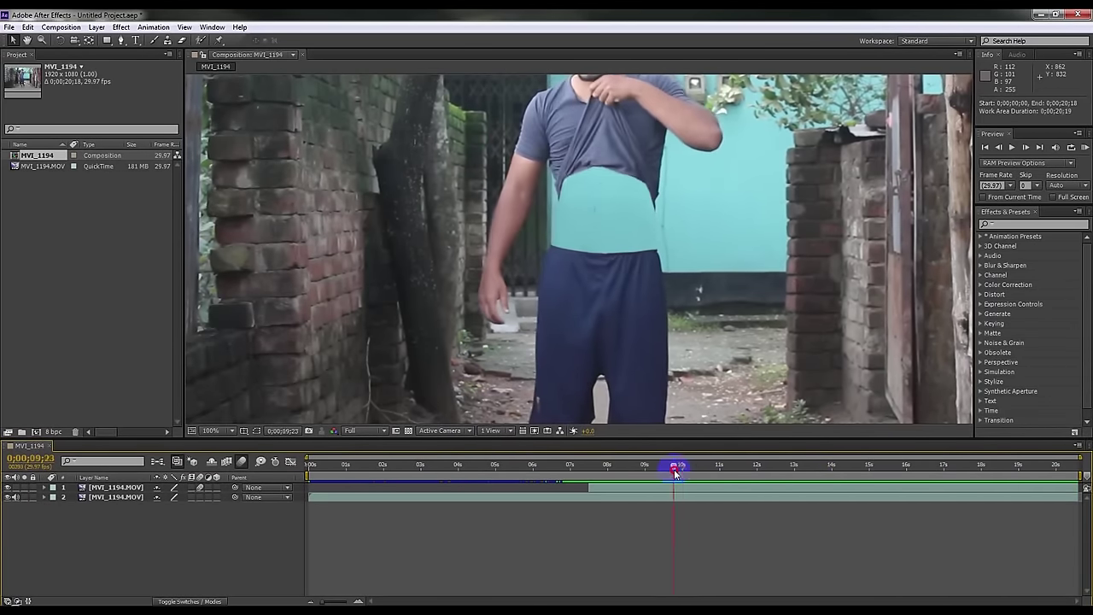
mouse_move(674, 472)
left_mouse_down()
mouse_move(958, 473)
mouse_move(544, 468)
mouse_move(635, 468)
mouse_move(589, 468)
left_mouse_up()
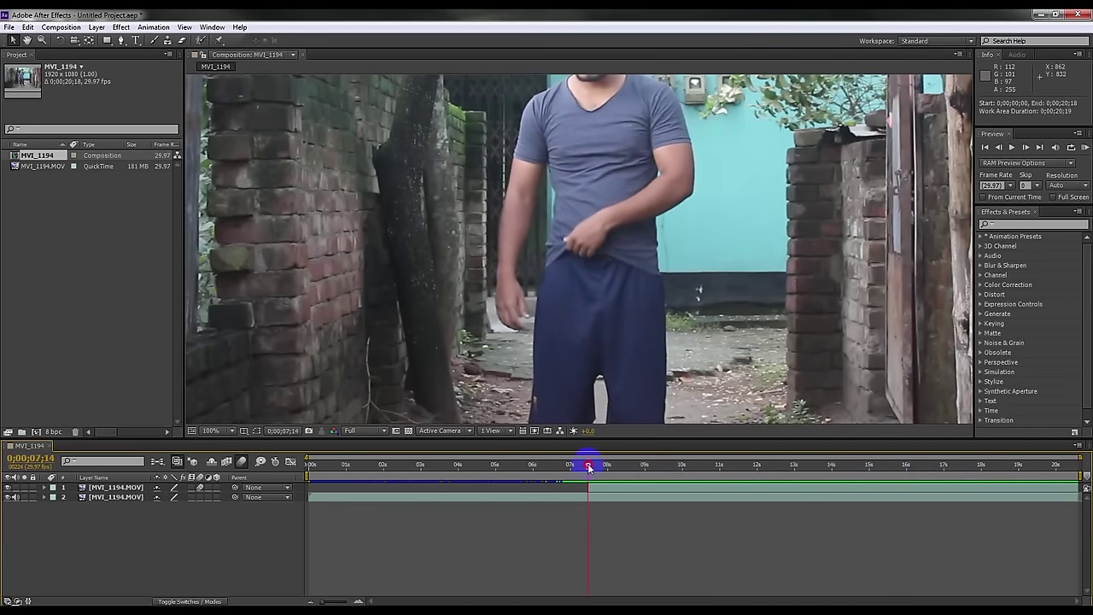
mouse_move(588, 467)
left_mouse_down()
mouse_move(896, 466)
mouse_move(488, 466)
mouse_move(757, 466)
left_mouse_up()
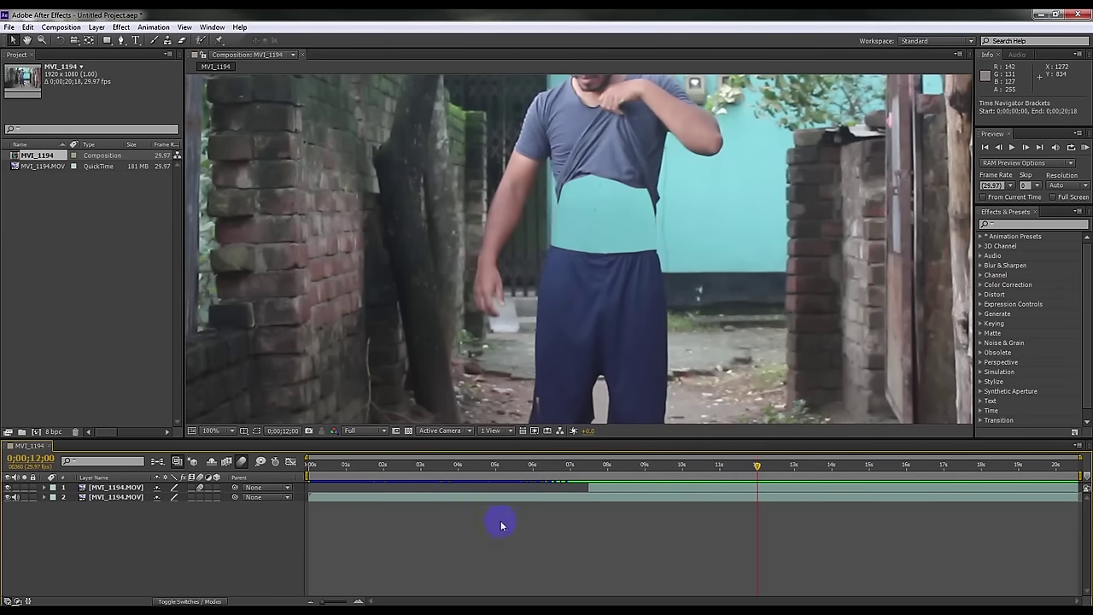
mouse_move(683, 471)
left_mouse_down()
mouse_move(598, 474)
mouse_move(896, 475)
mouse_move(881, 475)
left_mouse_up()
scroll(608, 235, "down", 2)
right_click(182, 561)
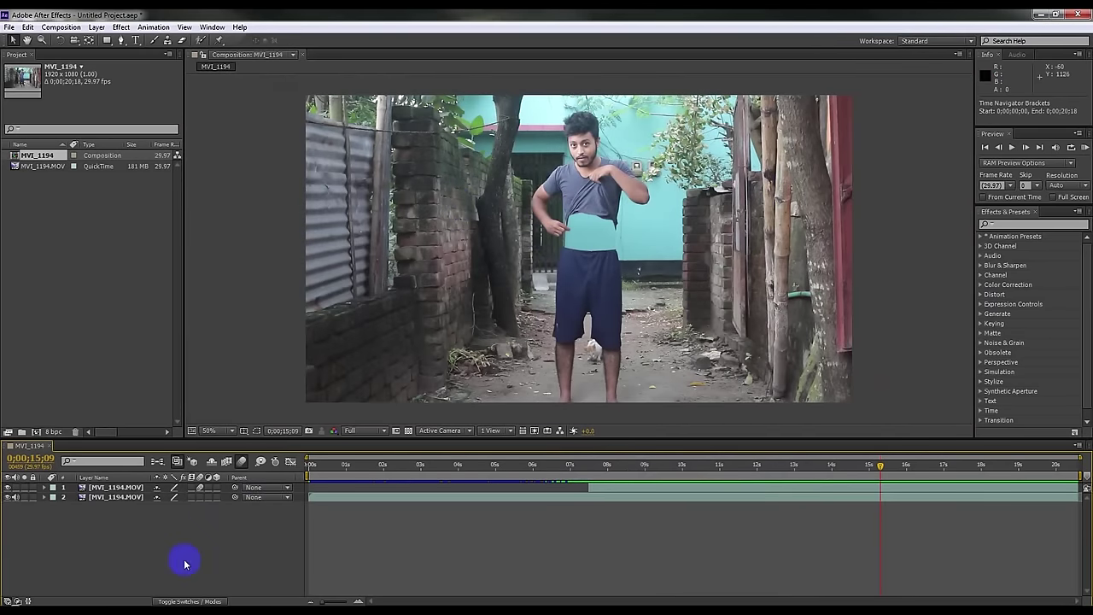
Add a new adjustment layer above the footage and apply Shadow/Highlight to it.
mouse_move(212, 439)
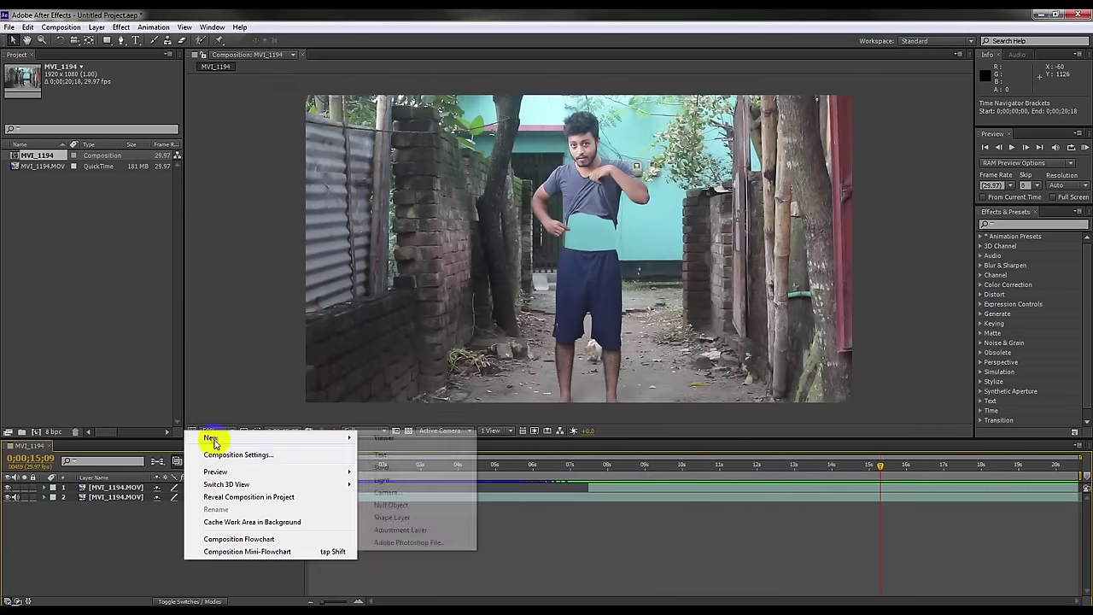
left_click(398, 530)
left_click(152, 29)
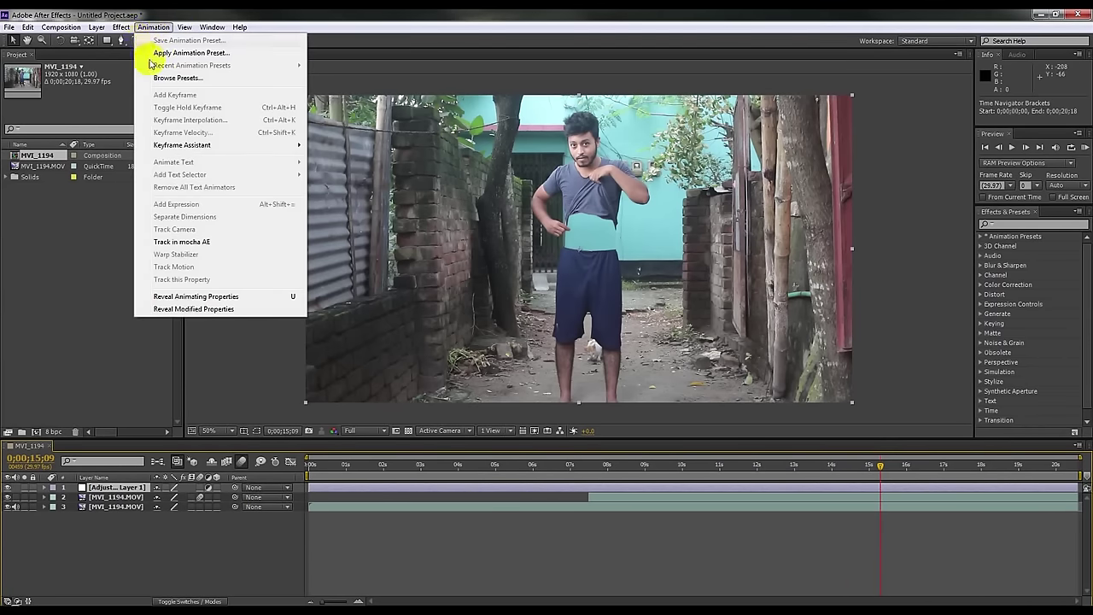
mouse_move(120, 27)
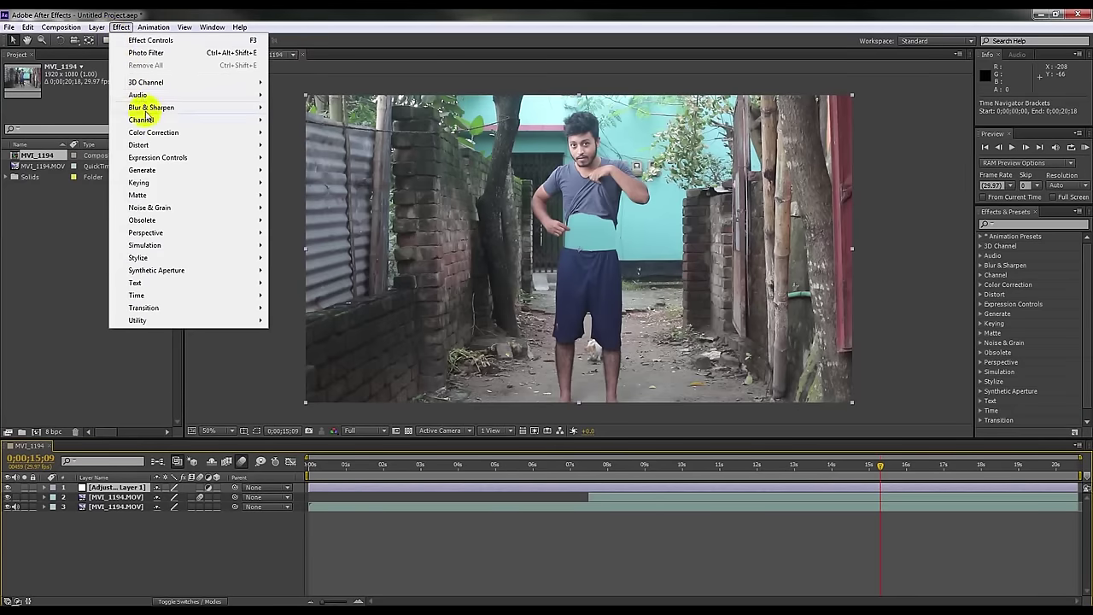
mouse_move(157, 135)
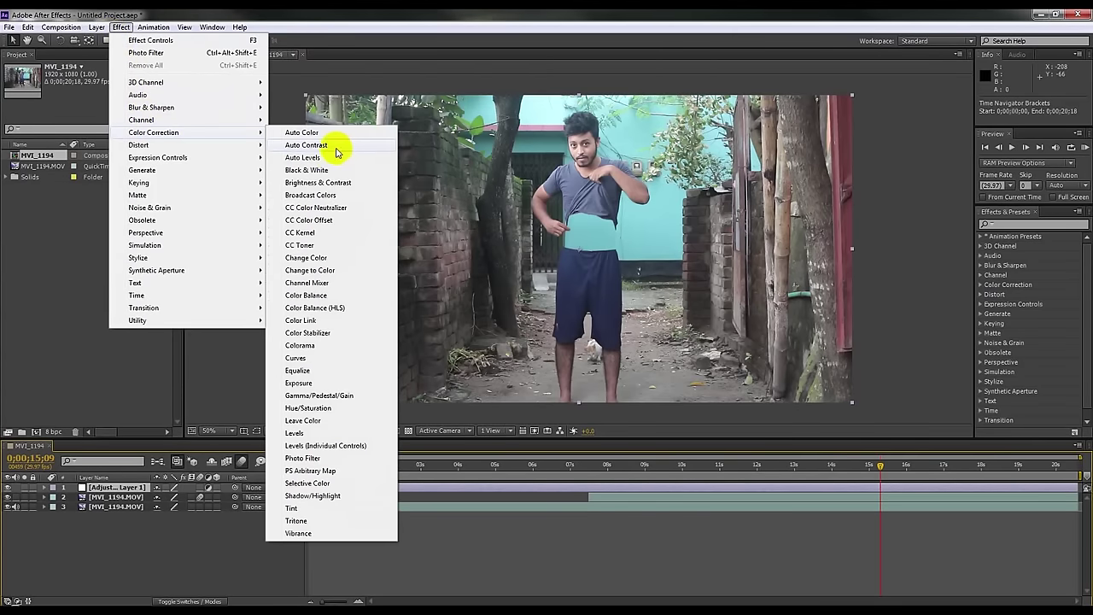
left_click(327, 499)
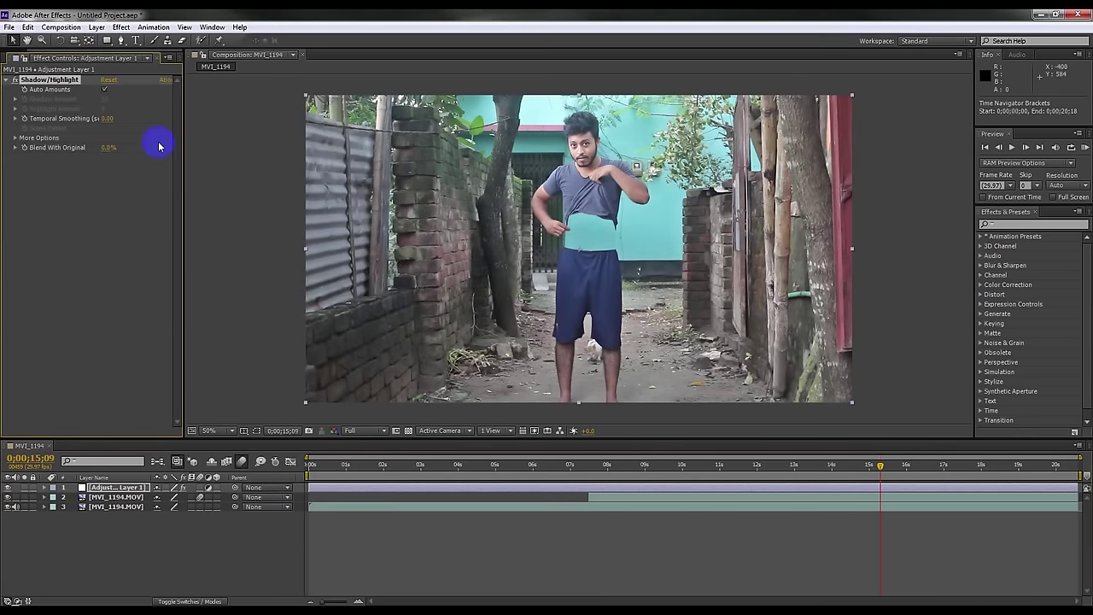
Add a Tint effect to the adjustment layer with a dark blue shadow colour.
left_click(120, 27)
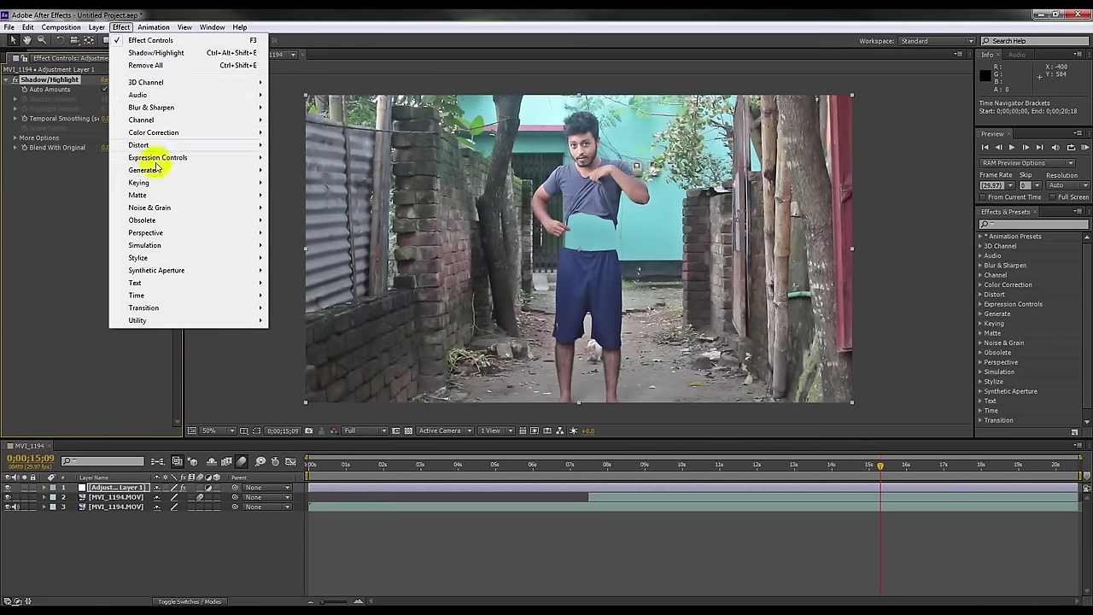
mouse_move(153, 137)
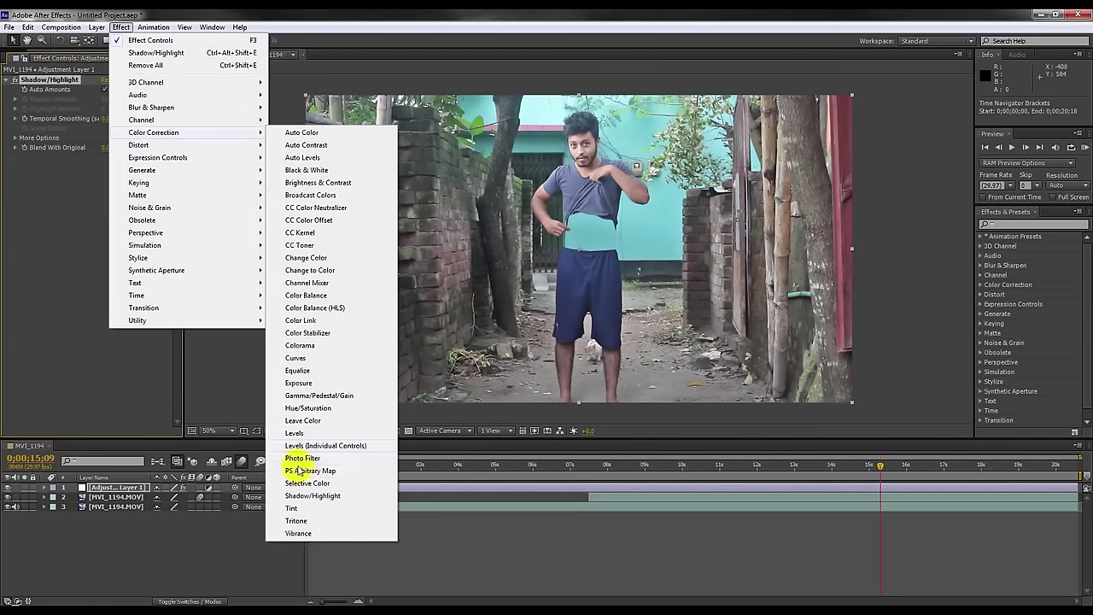
left_click(291, 508)
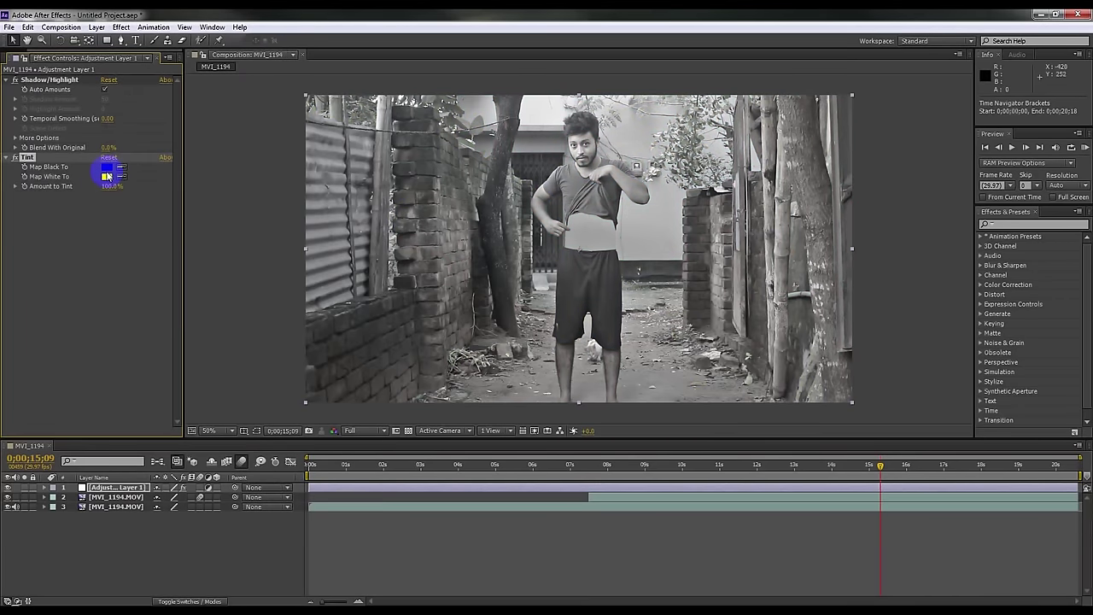
left_click(106, 168)
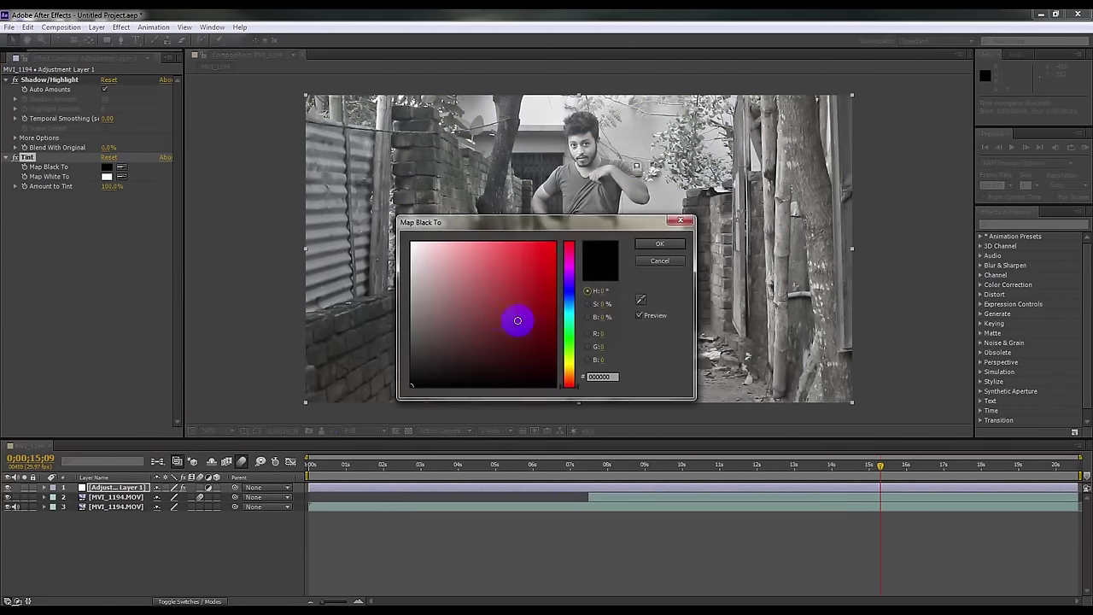
left_click(570, 310)
left_click_drag(570, 310, 571, 303)
left_click(508, 314)
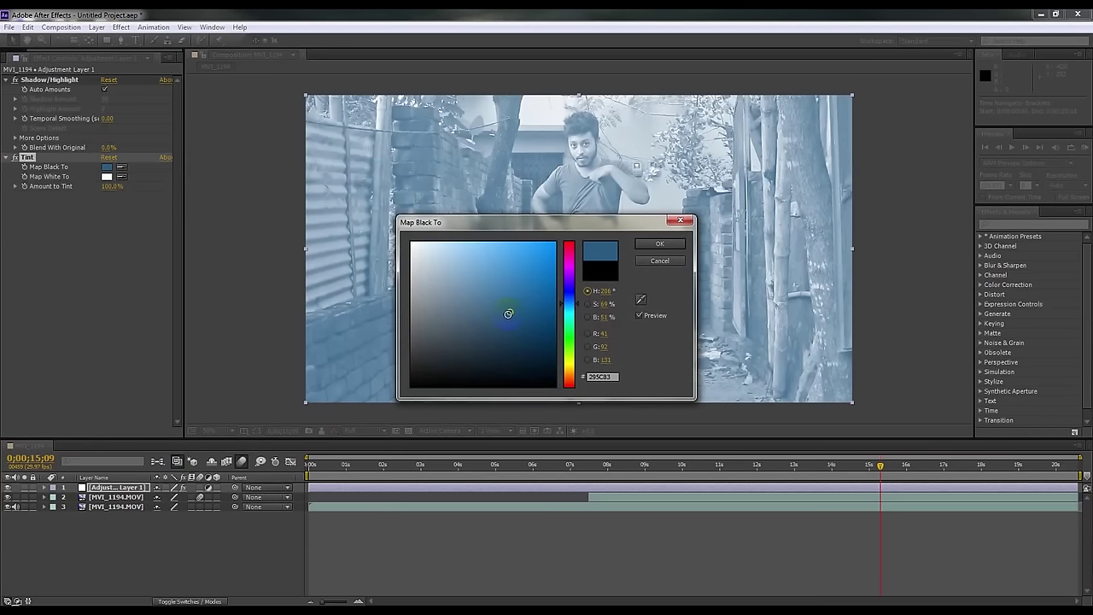
left_click(510, 331)
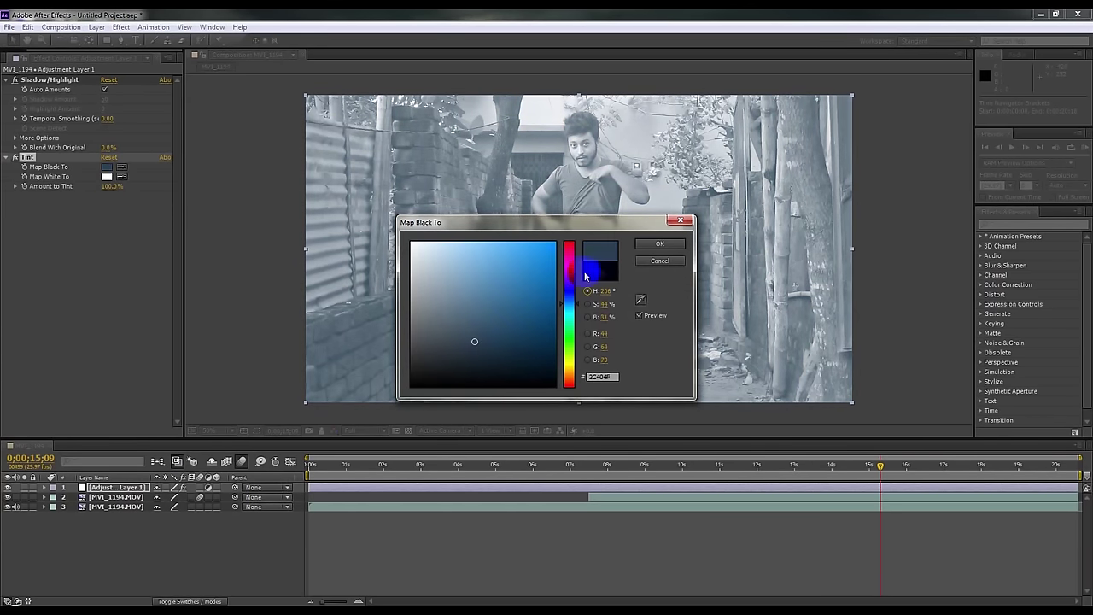
left_click(653, 245)
Deepen the Tint's shadow colour to navy and lower Amount to Tint to about 27%.
left_click(108, 166)
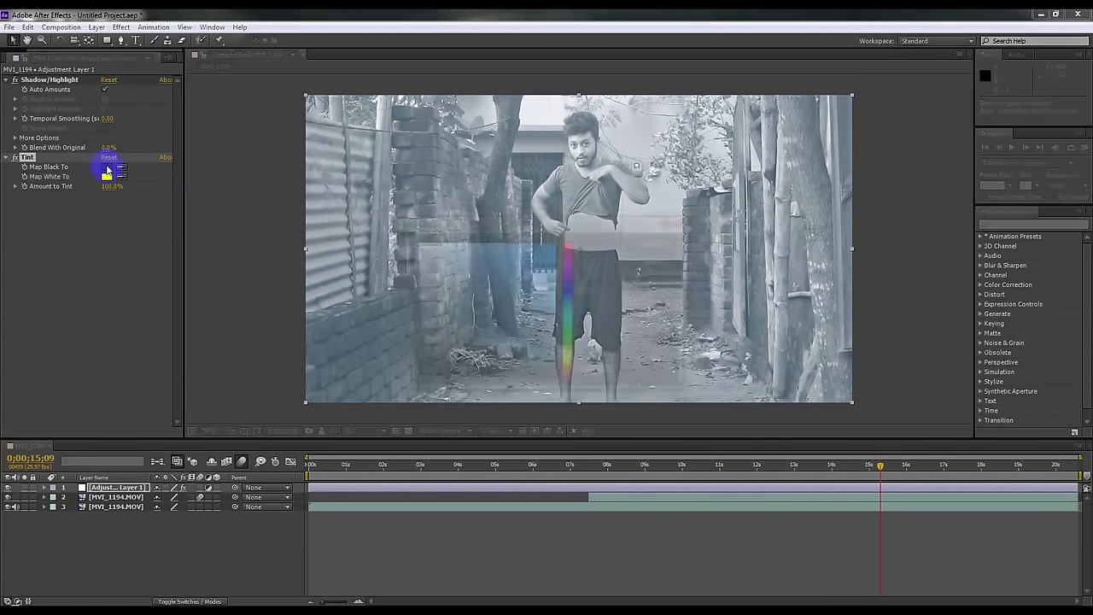
left_click_drag(547, 331, 554, 350)
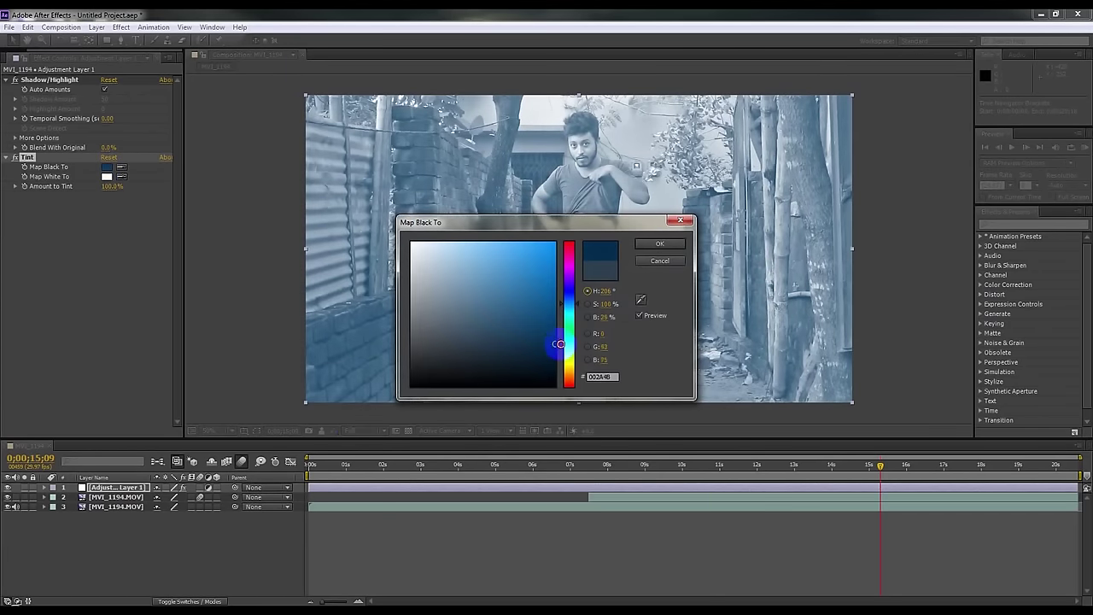
left_click(654, 247)
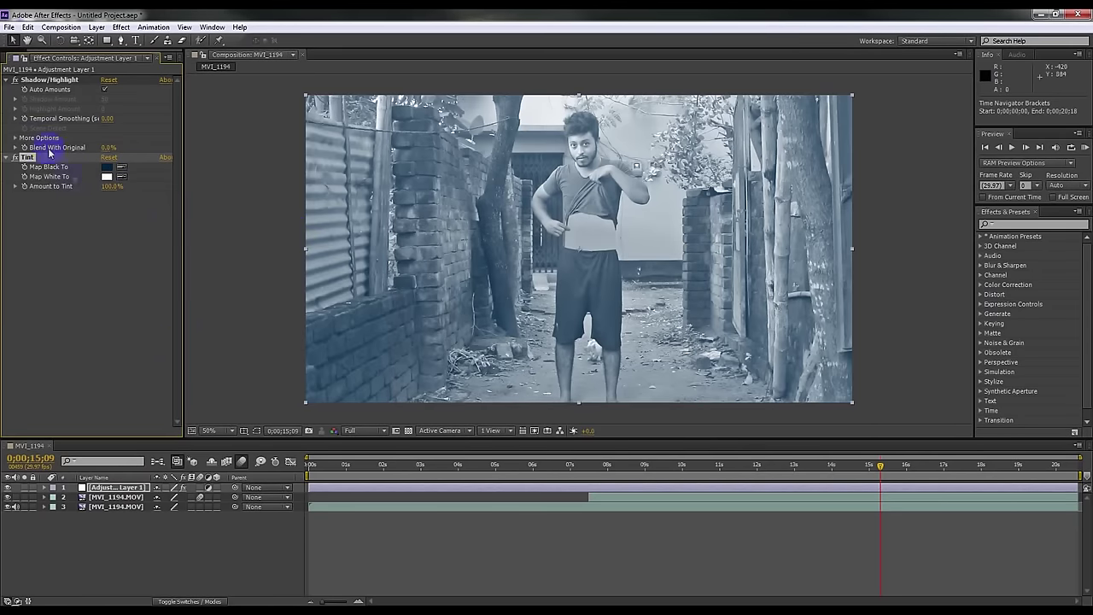
left_click_drag(82, 188, 62, 194)
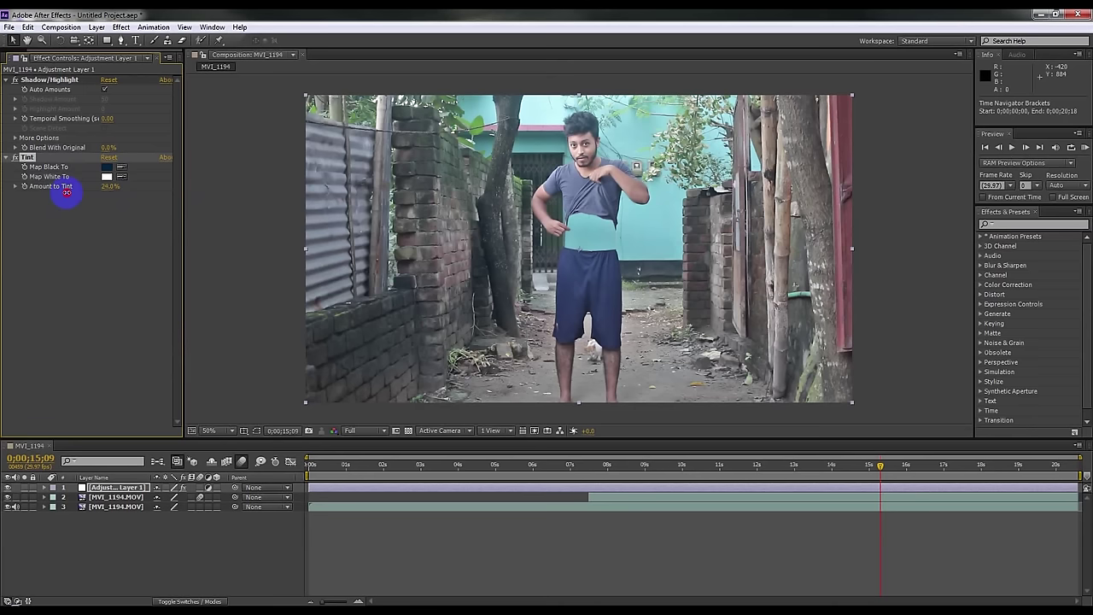
left_click(121, 26)
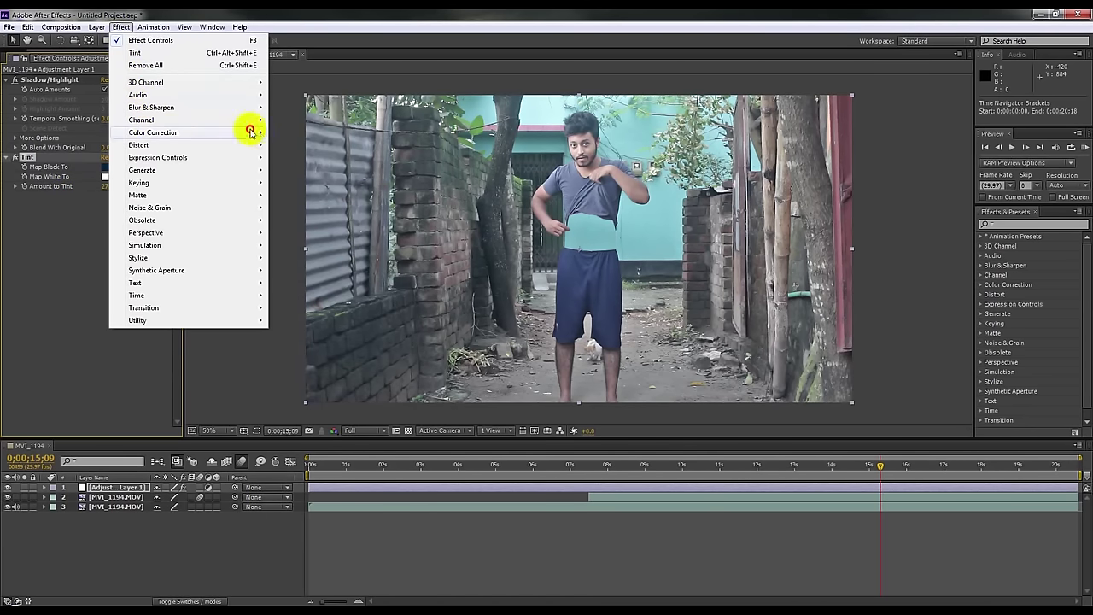
Apply Curves on the RGB channel, lowering shadows and raising highlights into an S-curve.
mouse_move(249, 132)
left_click(296, 358)
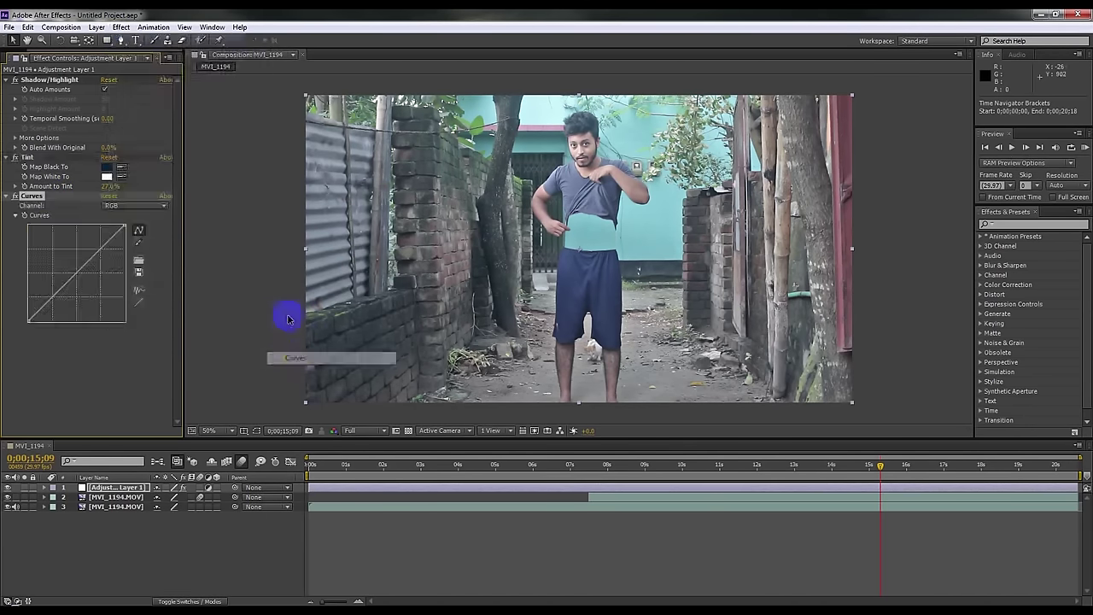
left_click(129, 205)
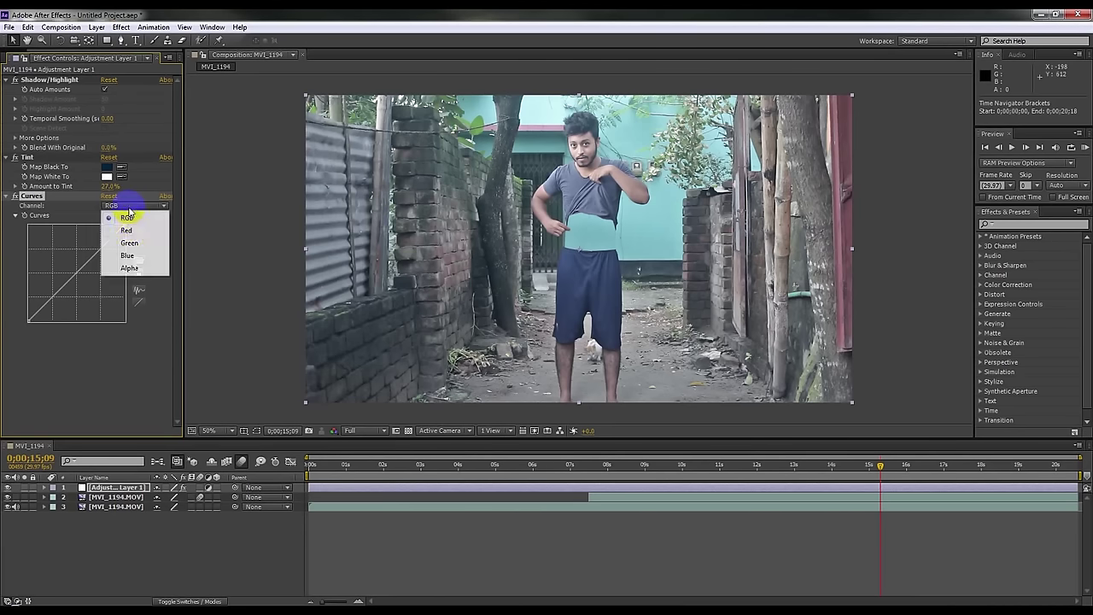
left_click(105, 225)
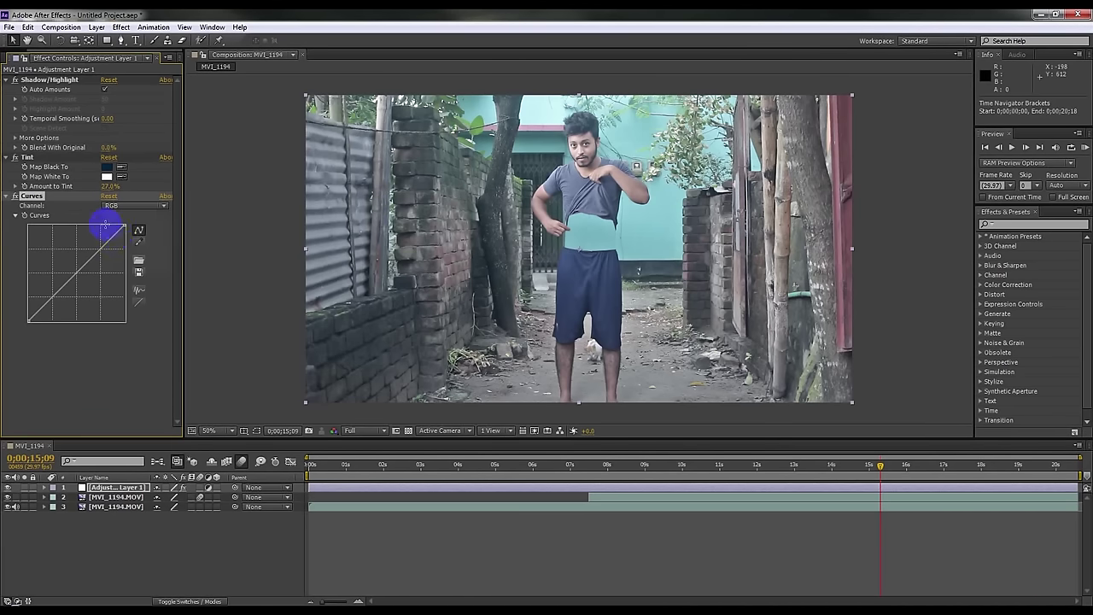
left_click_drag(101, 246, 99, 255)
left_click_drag(56, 292, 62, 299)
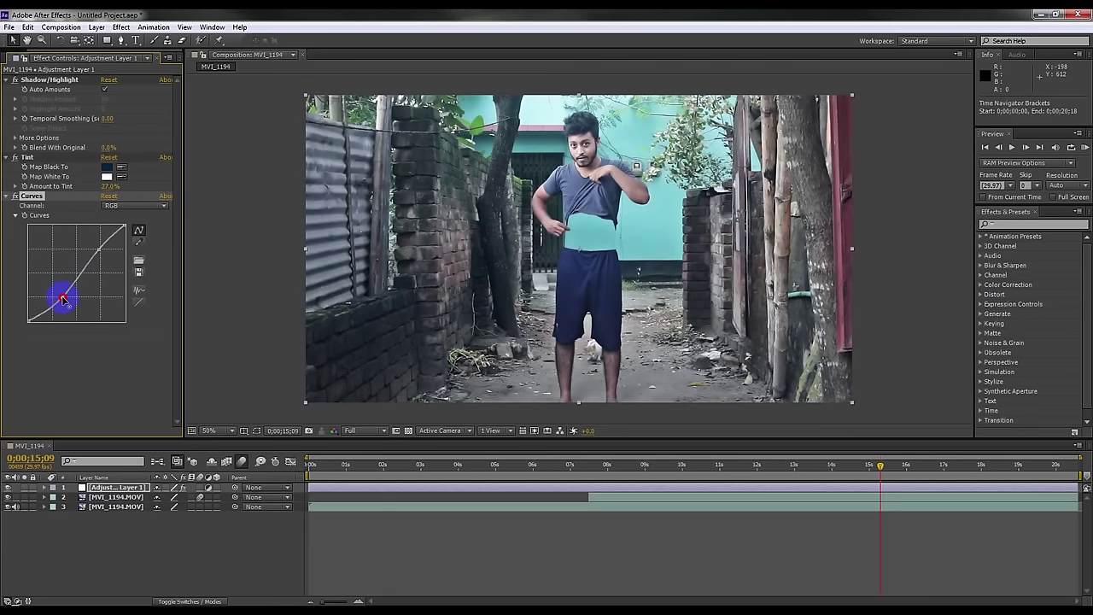
left_click_drag(99, 248, 96, 246)
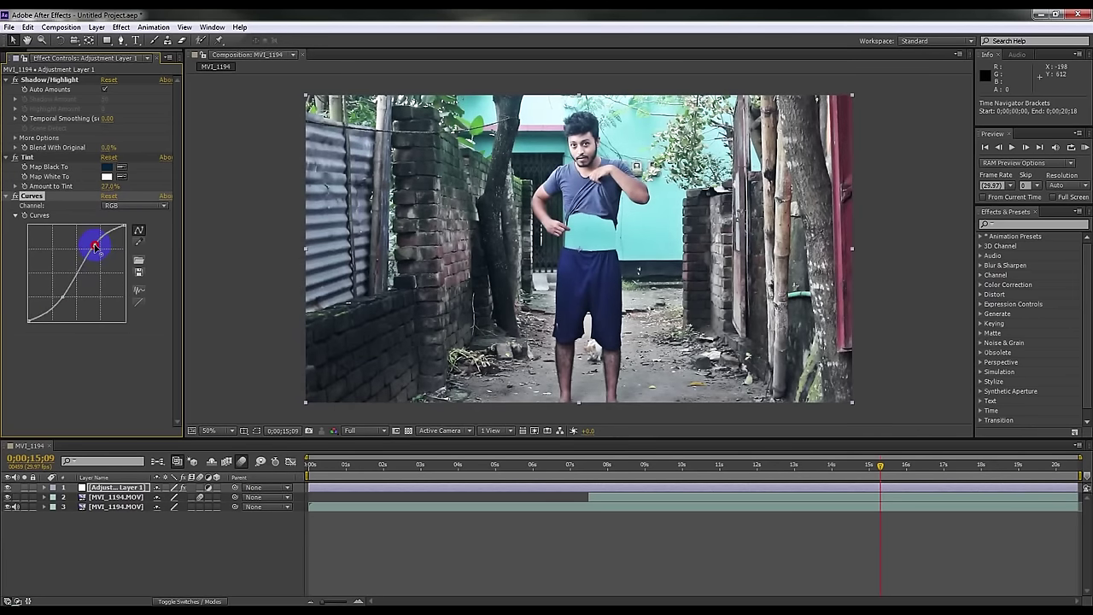
scroll(598, 231, "up", 3)
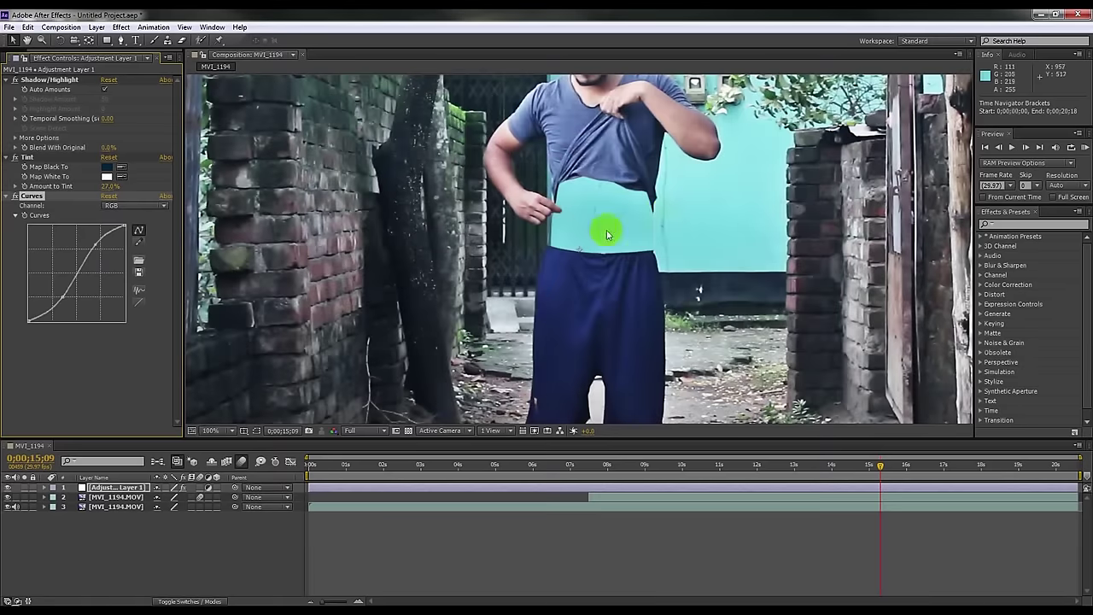
scroll(663, 214, "up", 3)
scroll(662, 214, "down", 2)
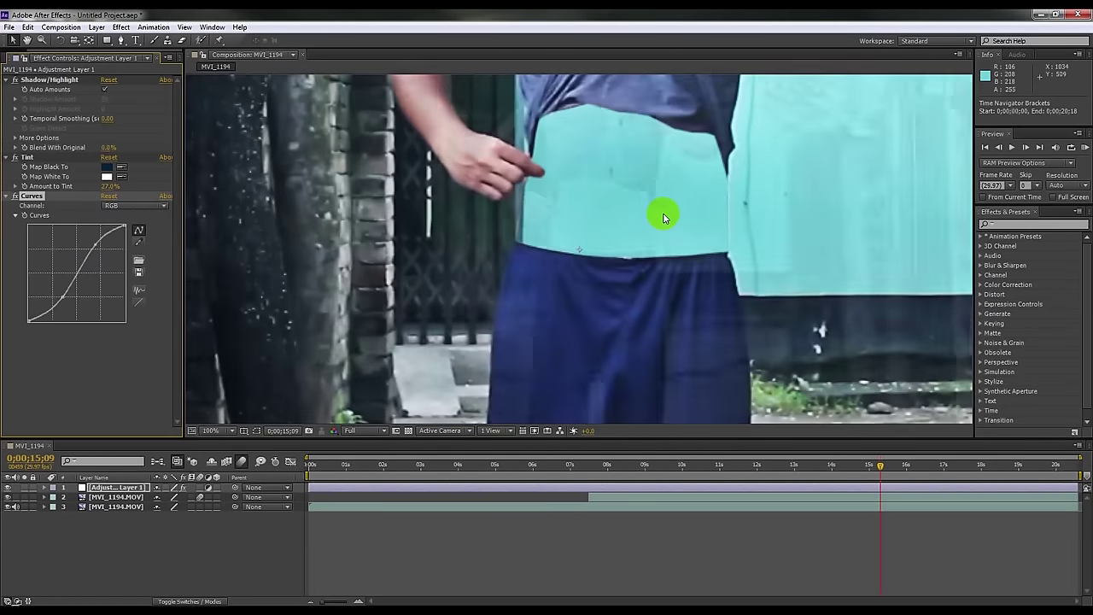
scroll(663, 214, "down", 2)
scroll(663, 214, "down", 2)
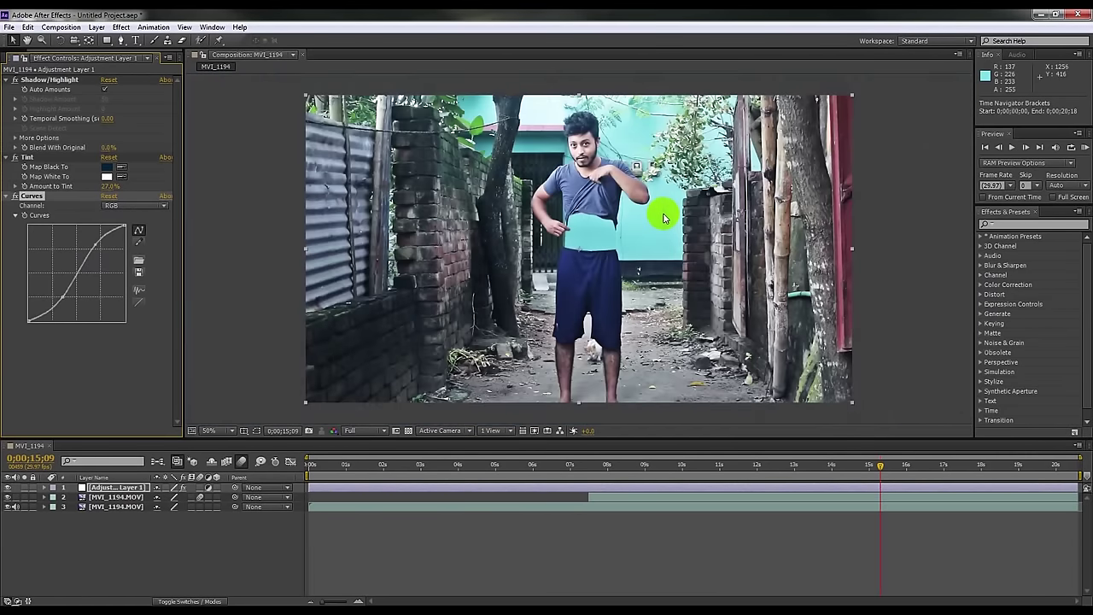
Create a new full-frame black solid layer.
right_click(240, 533)
mouse_move(264, 421)
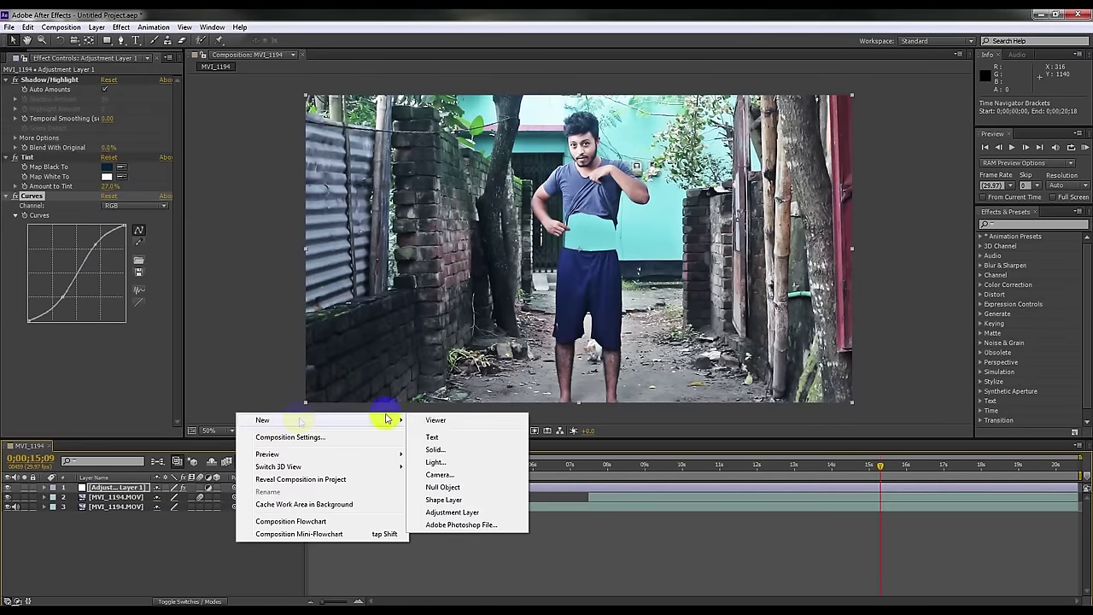
left_click(437, 449)
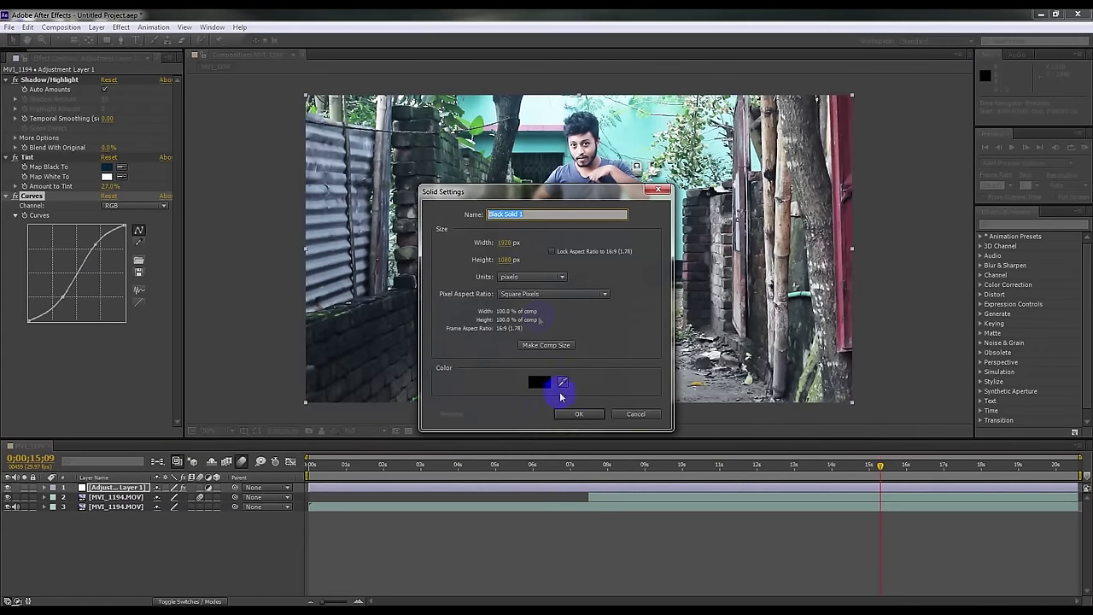
left_click(579, 416)
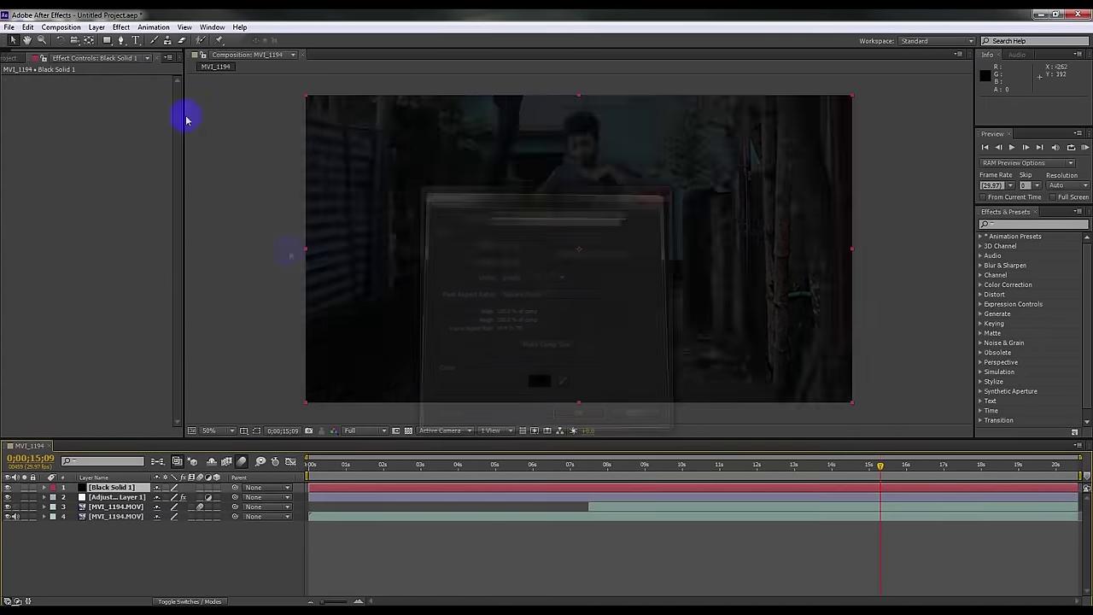
Add a full-frame ellipse mask to the black solid and set it to Inverted.
left_click_drag(108, 47, 145, 69)
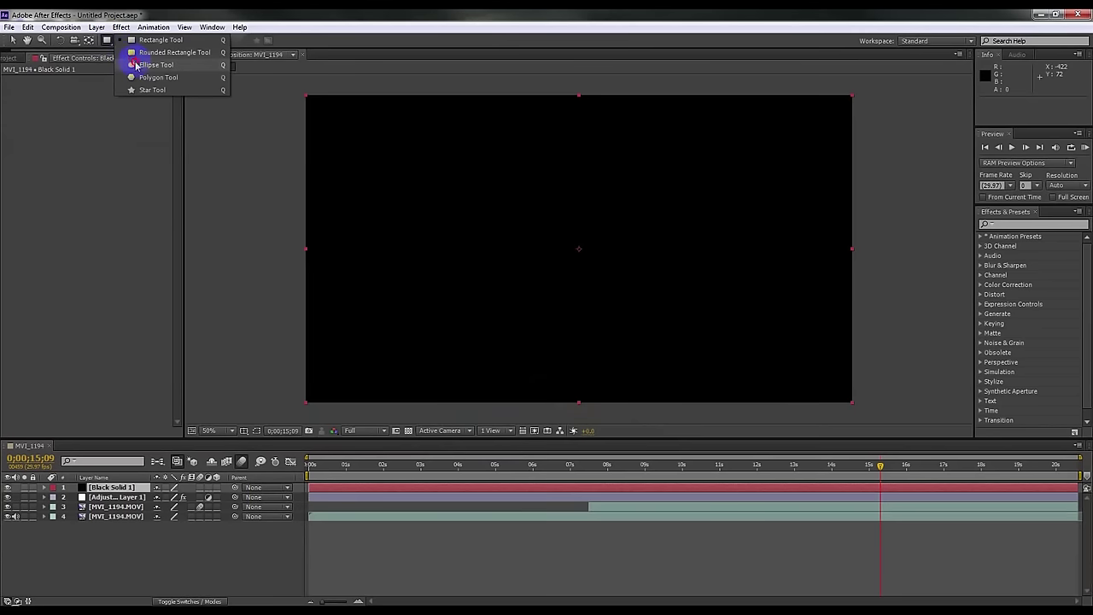
double_click(108, 41)
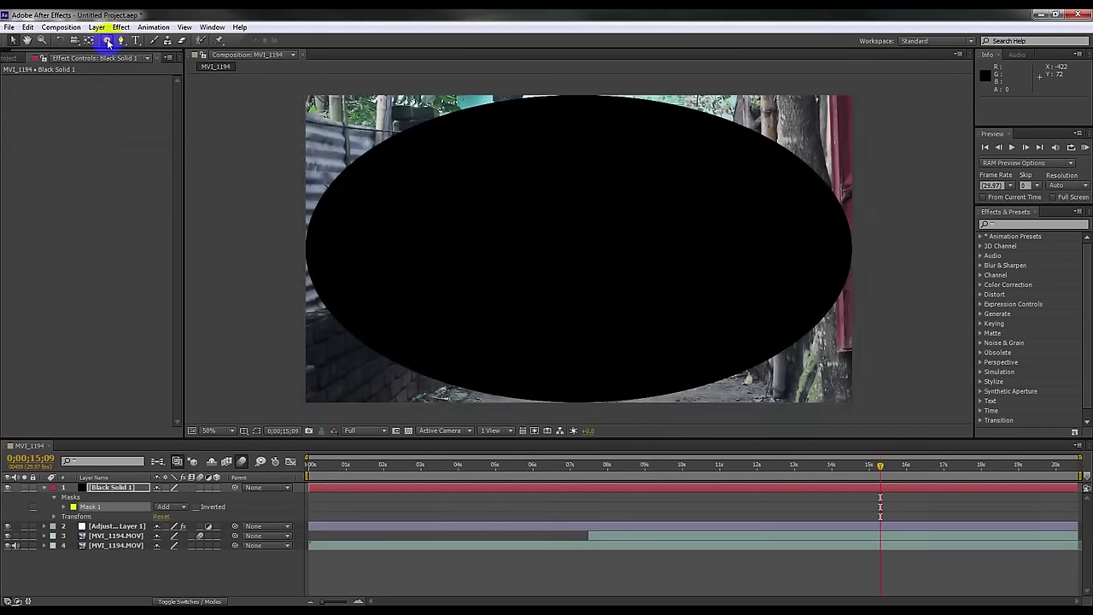
left_click(162, 506)
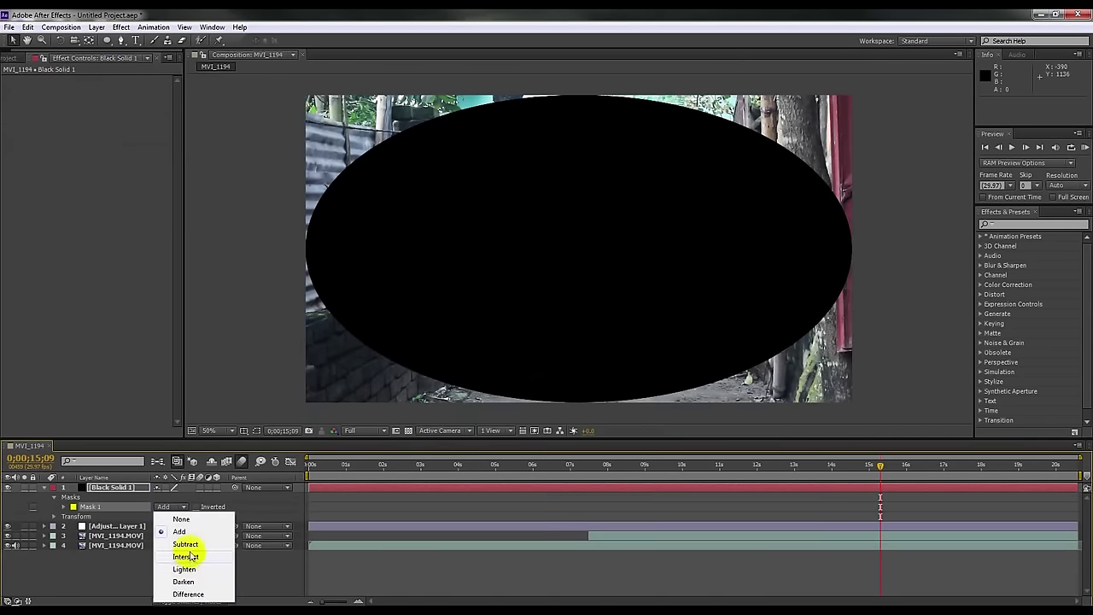
left_click(190, 509)
left_click(195, 506)
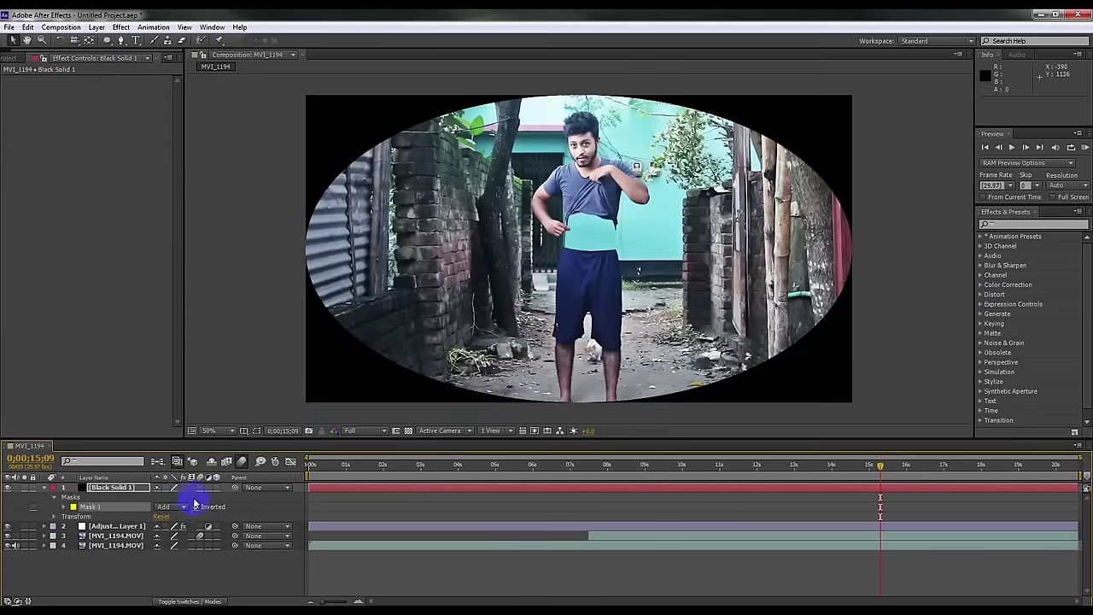
Raise the mask feather to 349 pixels for a soft vignette edge, then collapse the layer.
left_click(63, 507)
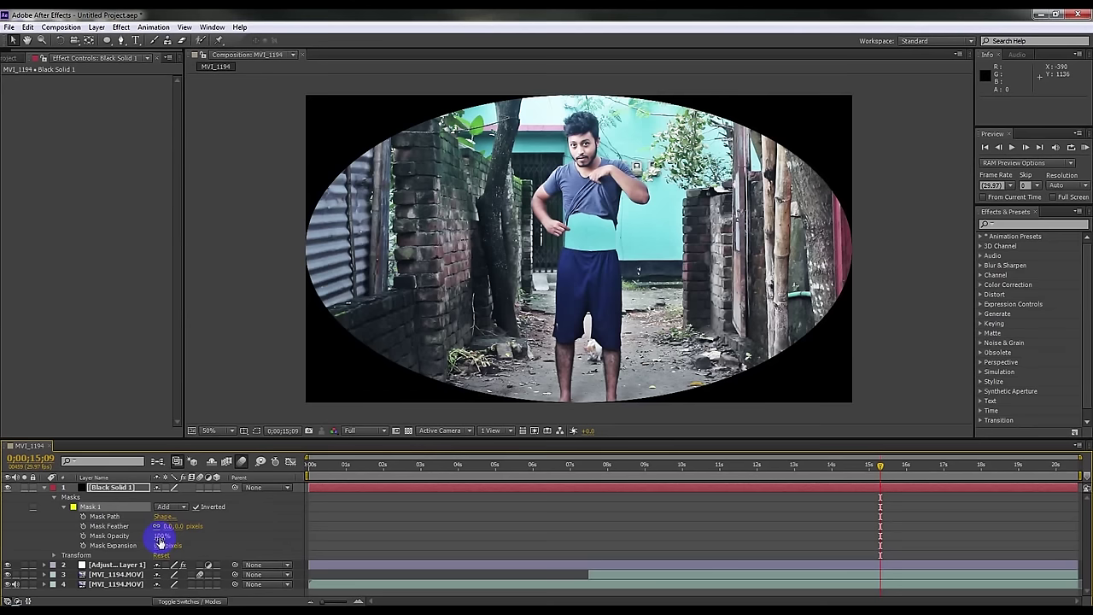
left_click_drag(178, 534, 345, 519)
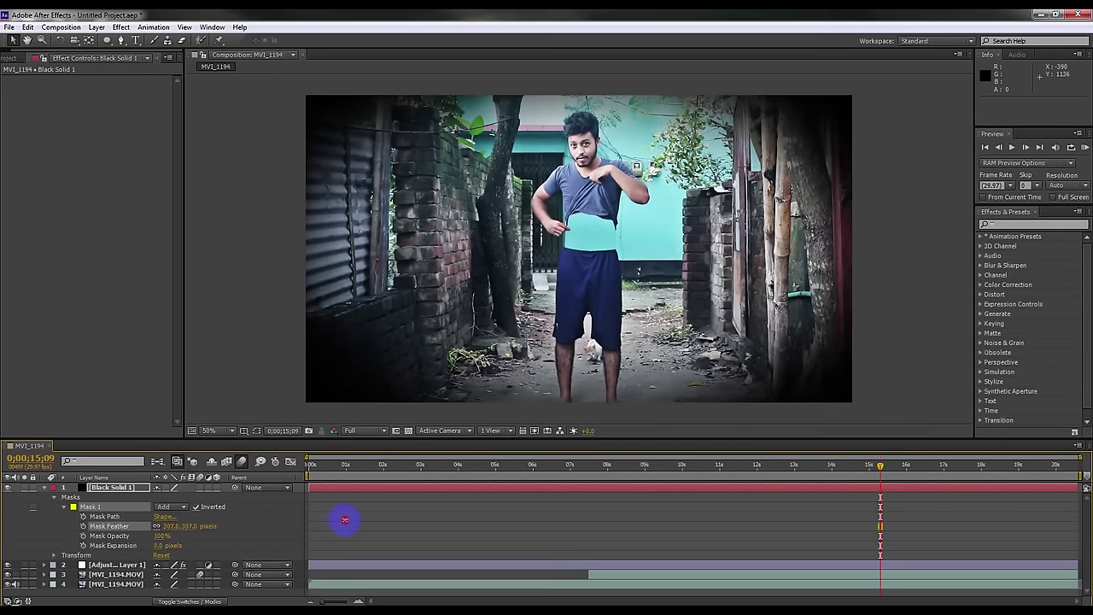
left_click_drag(346, 519, 352, 518)
left_click_drag(193, 533, 206, 532)
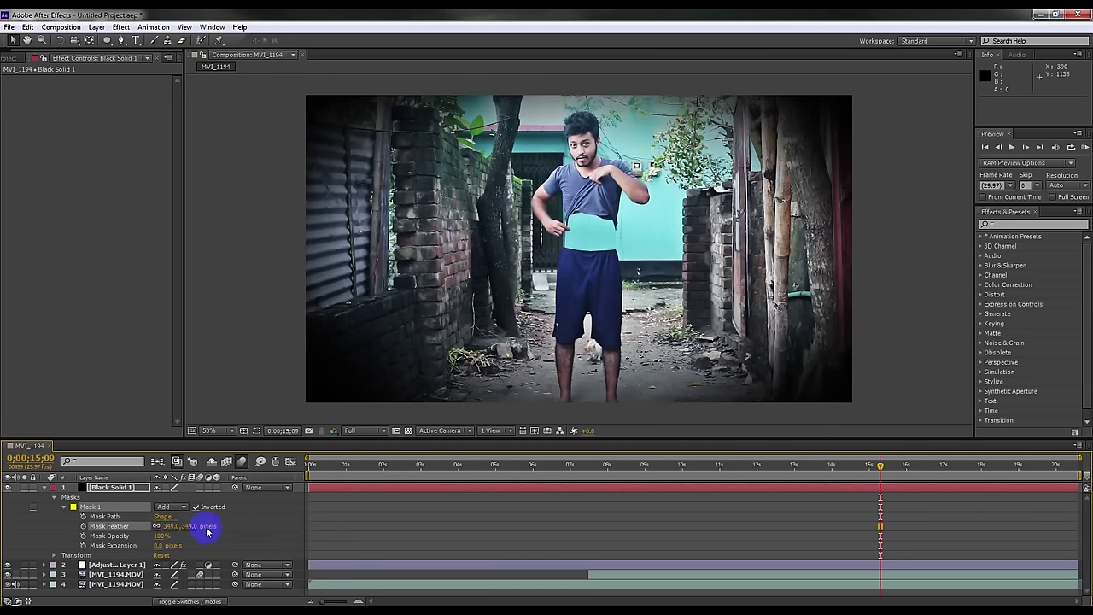
left_click(64, 510)
left_click(54, 496)
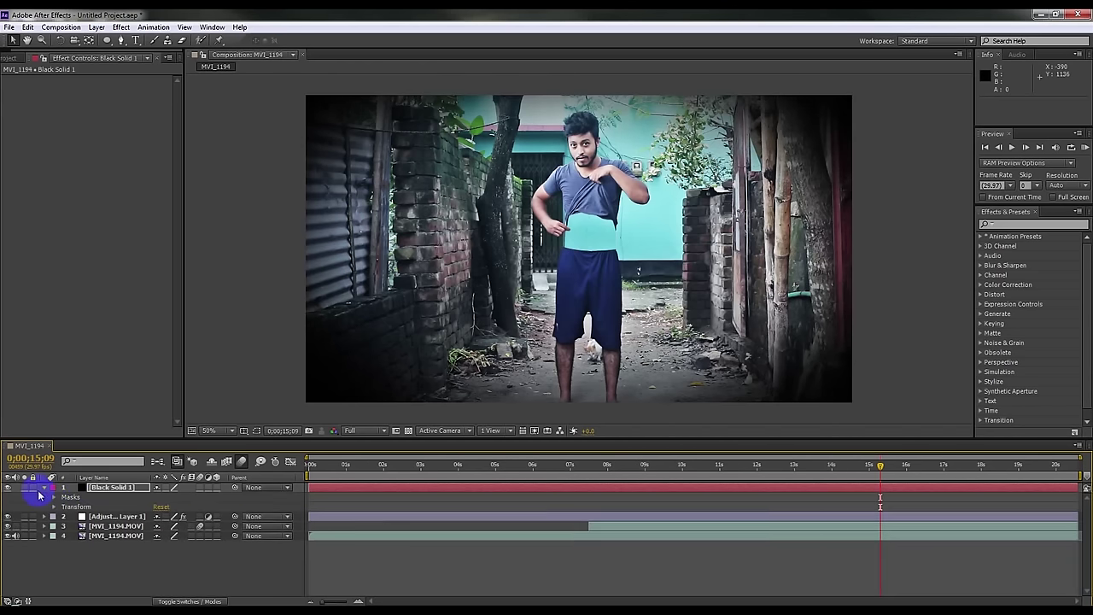
left_click(44, 487)
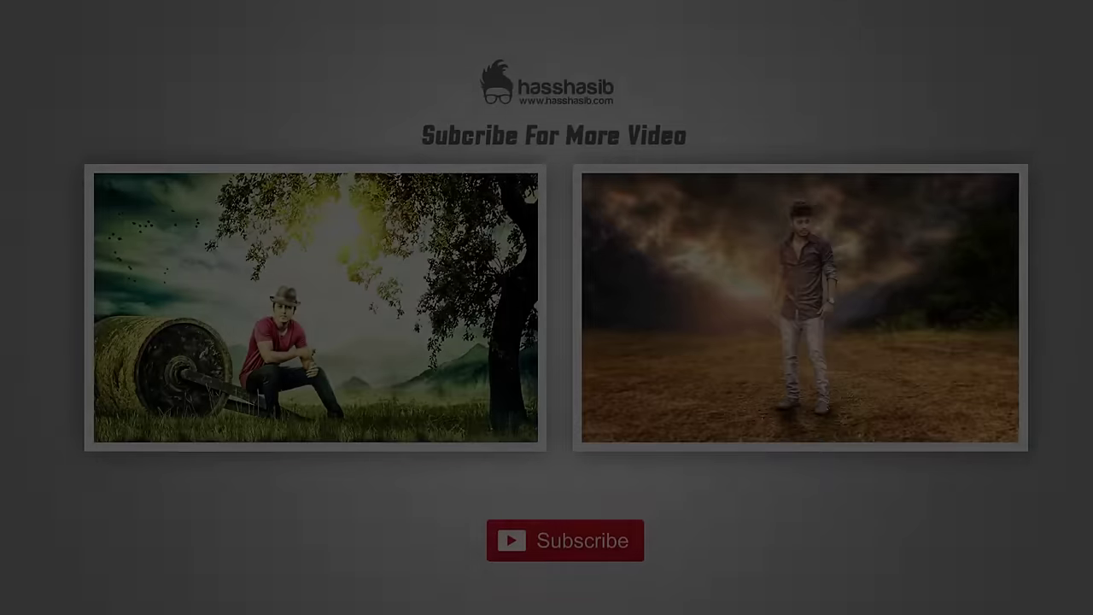